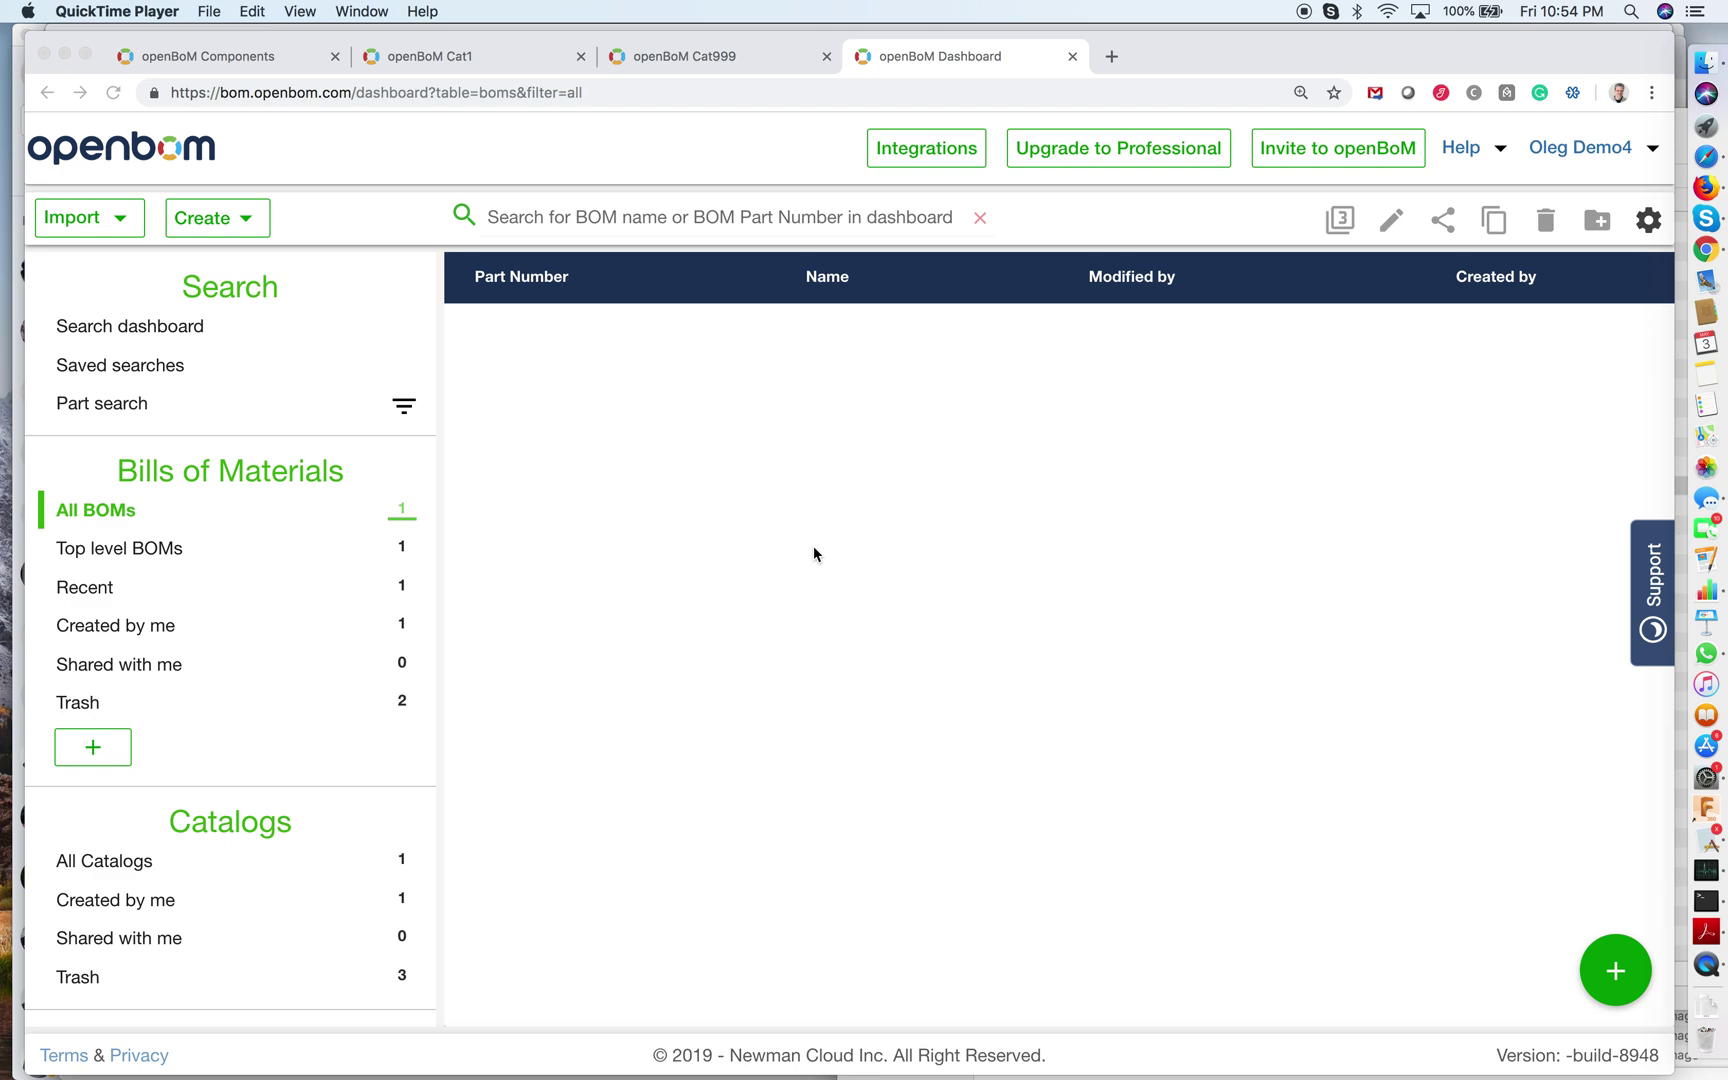
# Start a new catalog from the Create menu and name it cat0000.
pyautogui.click(237, 225)
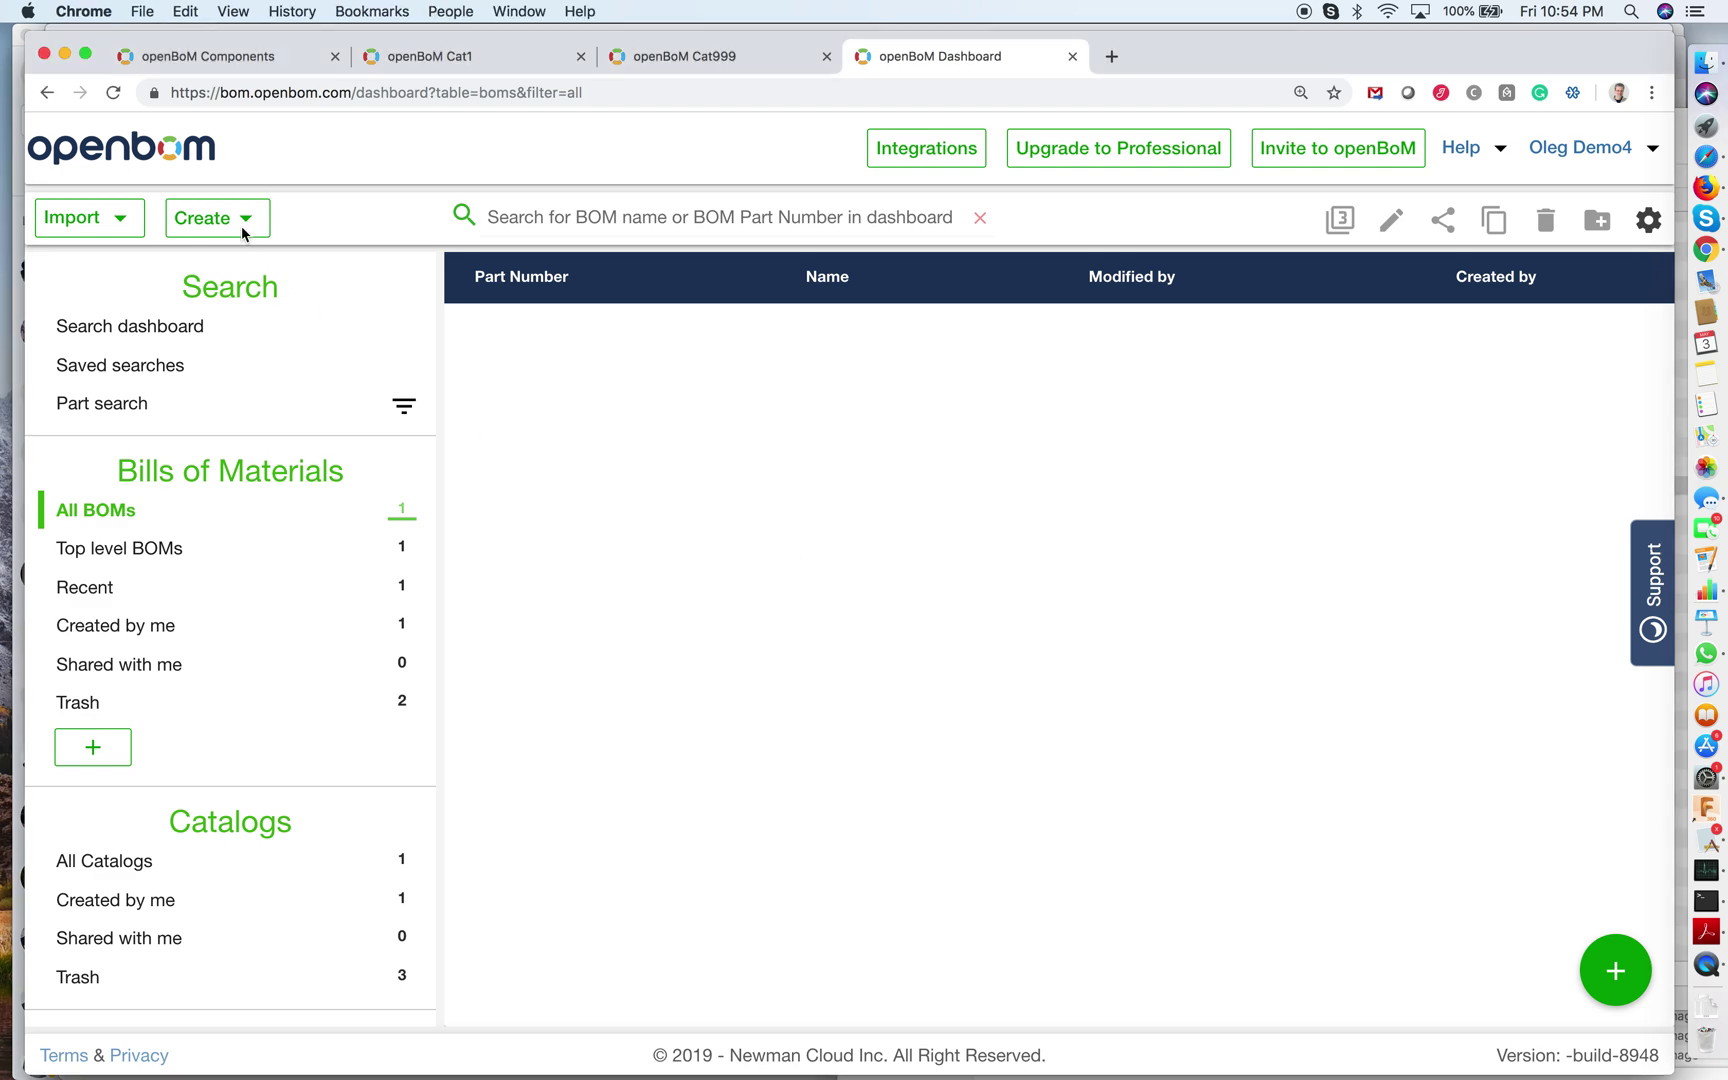
pyautogui.click(234, 230)
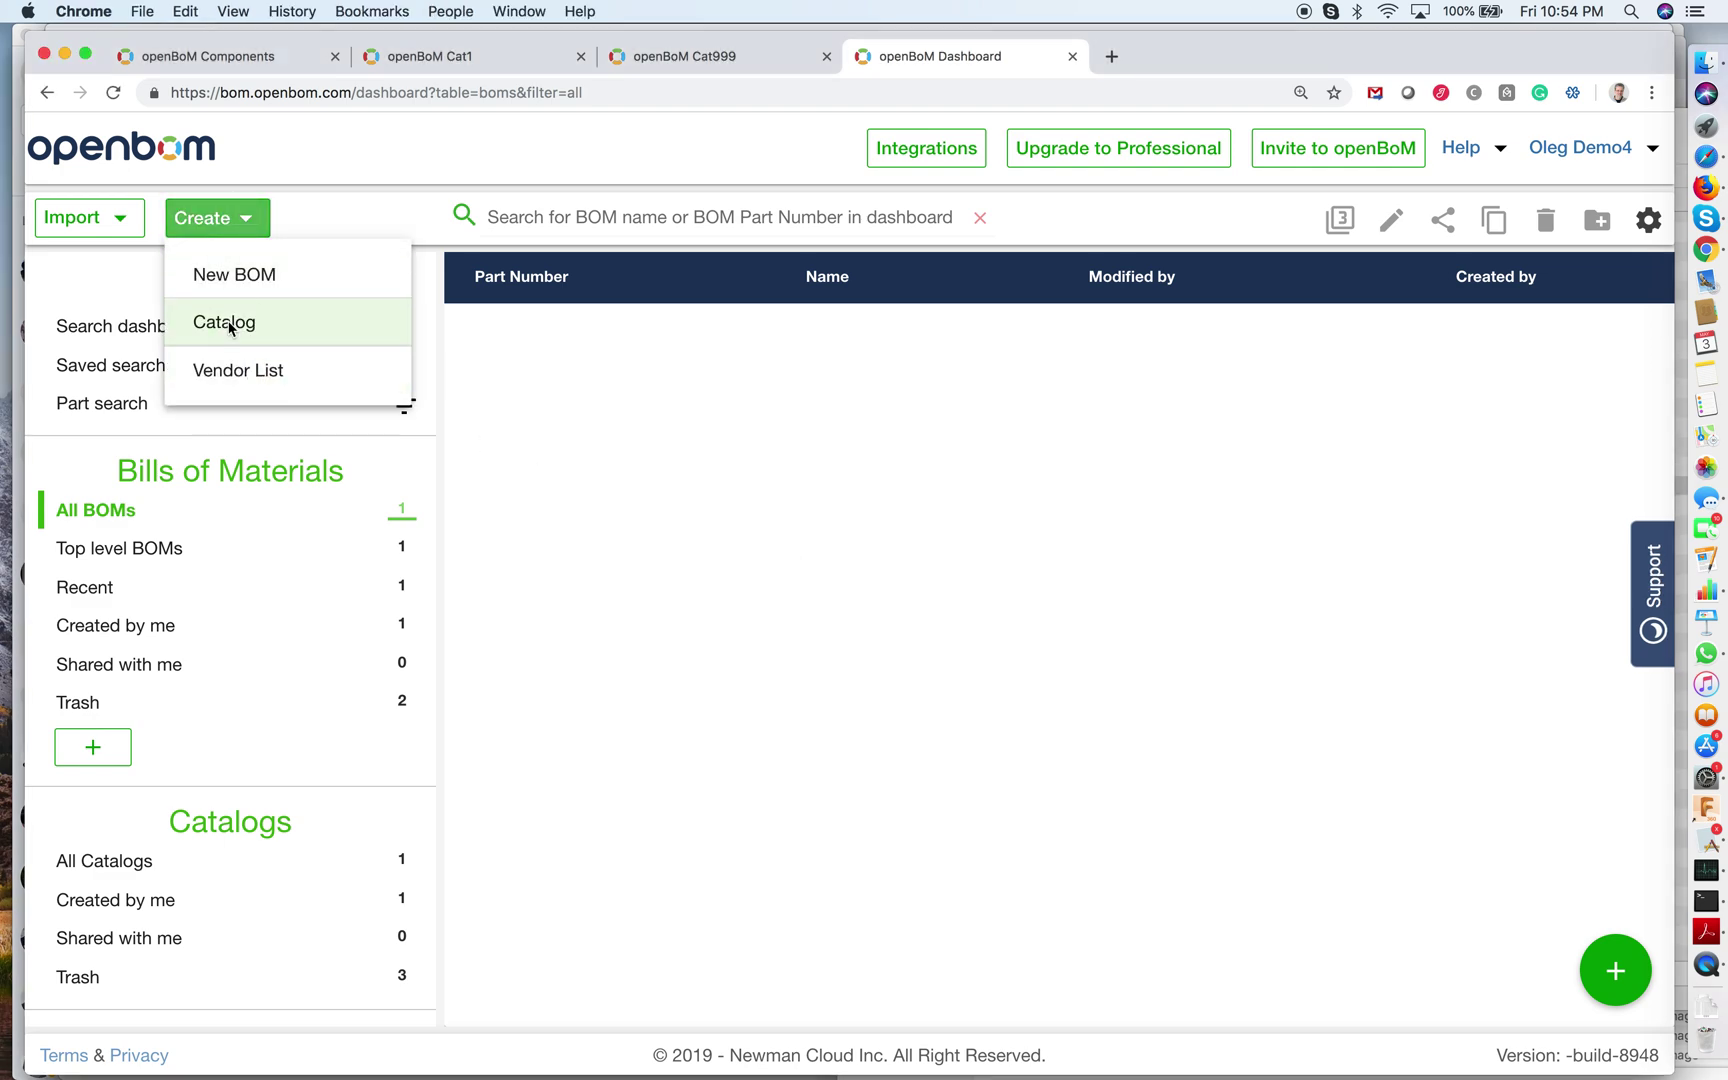
pyautogui.click(222, 323)
pyautogui.click(691, 532)
pyautogui.write('ca')
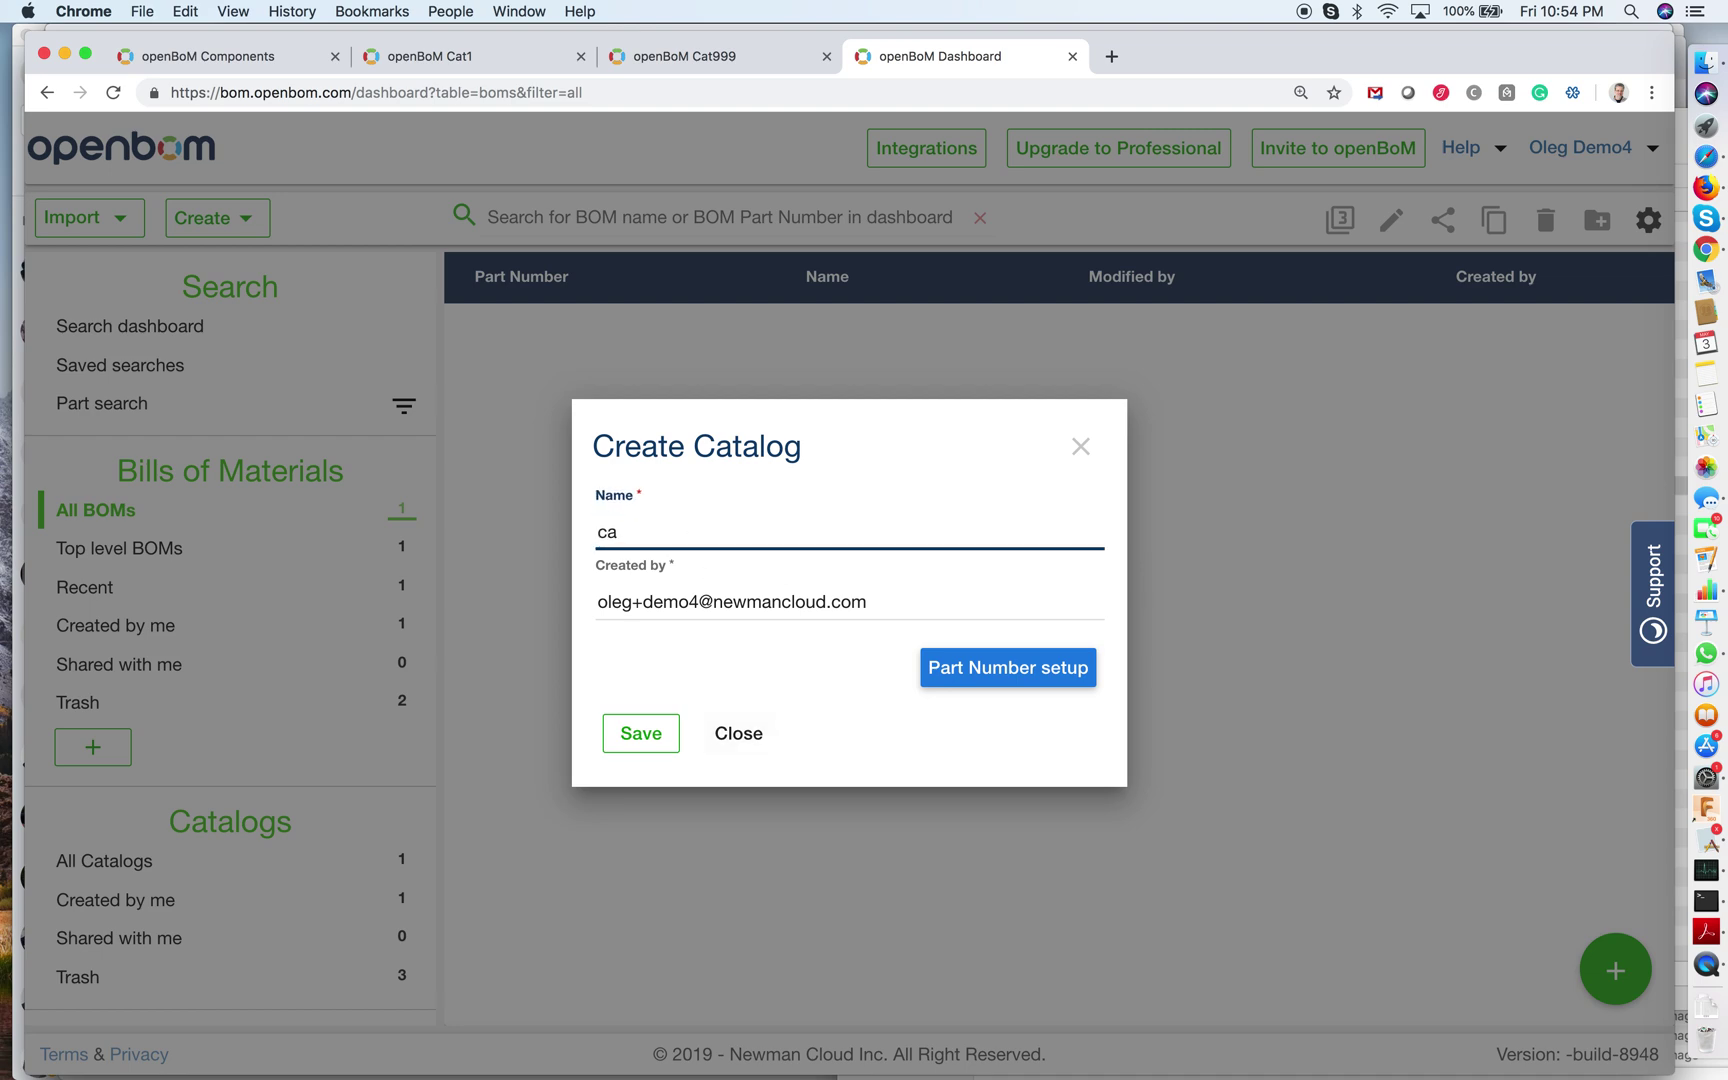
pyautogui.write('t0000')
pyautogui.press('Tab')
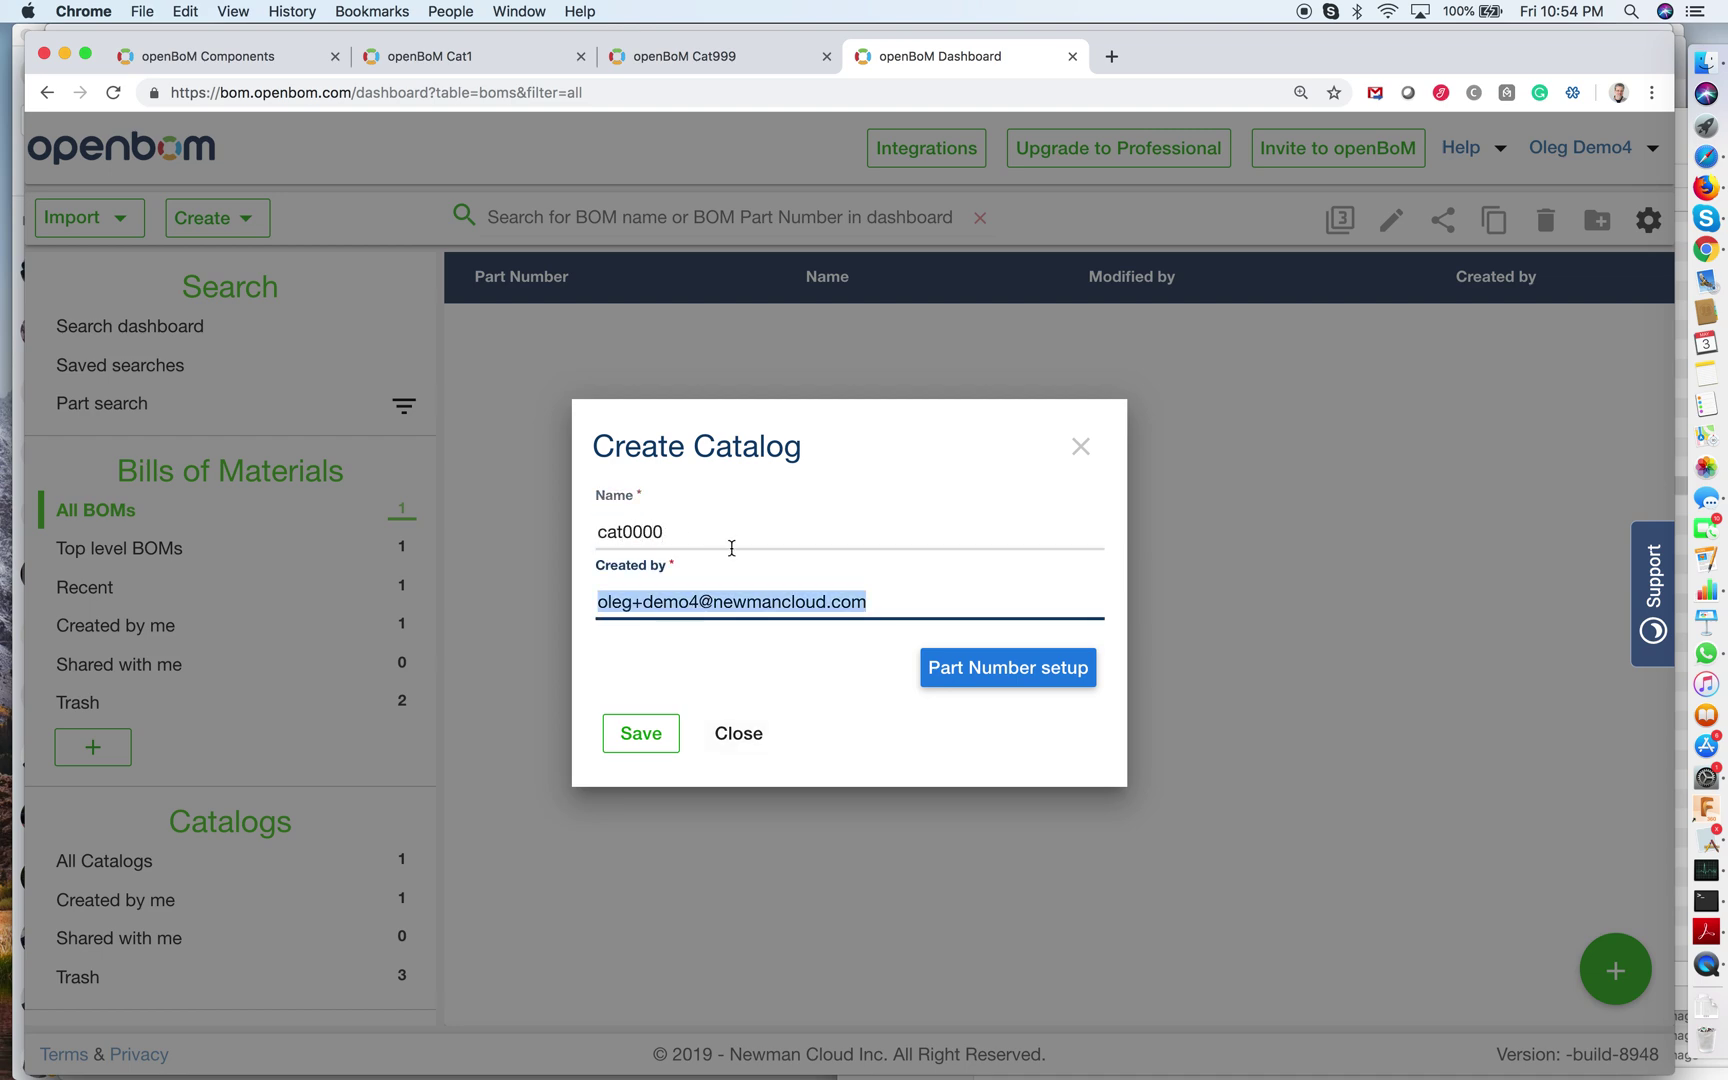
# Build a part number template with prefix N and numeric range 000 to 999, increment 1.
pyautogui.click(955, 682)
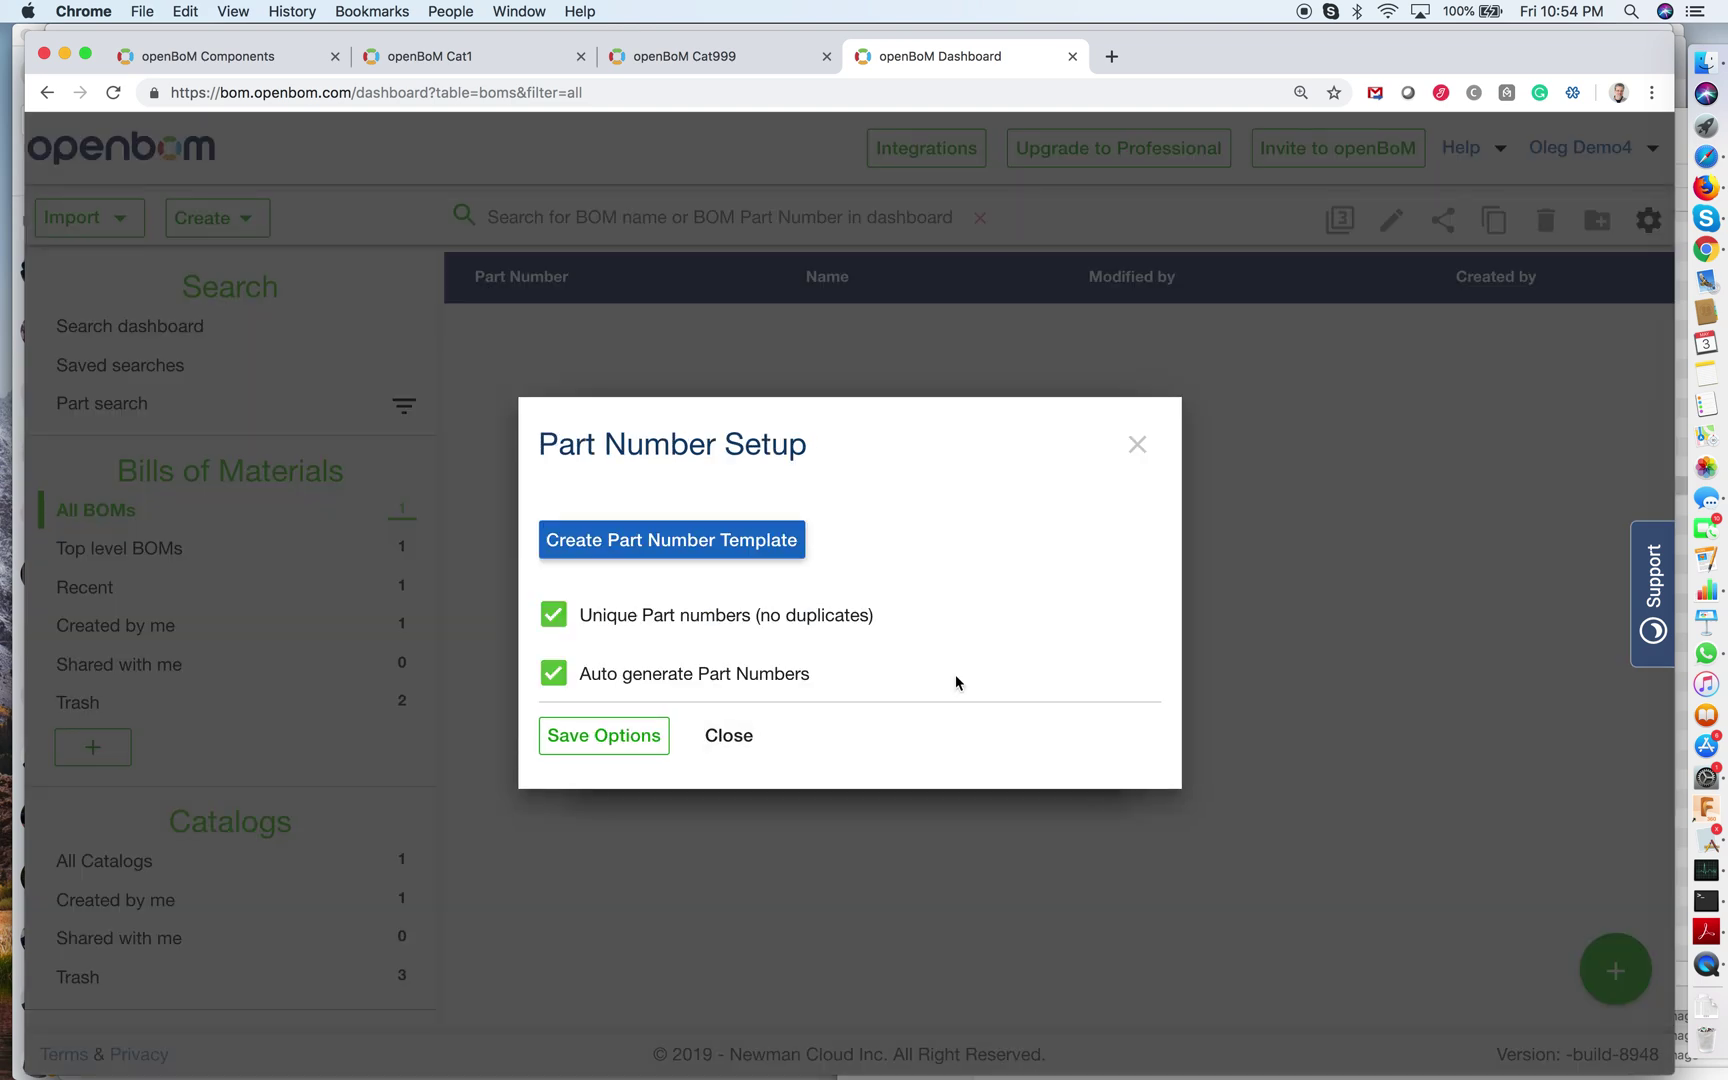
pyautogui.click(621, 551)
pyautogui.click(601, 638)
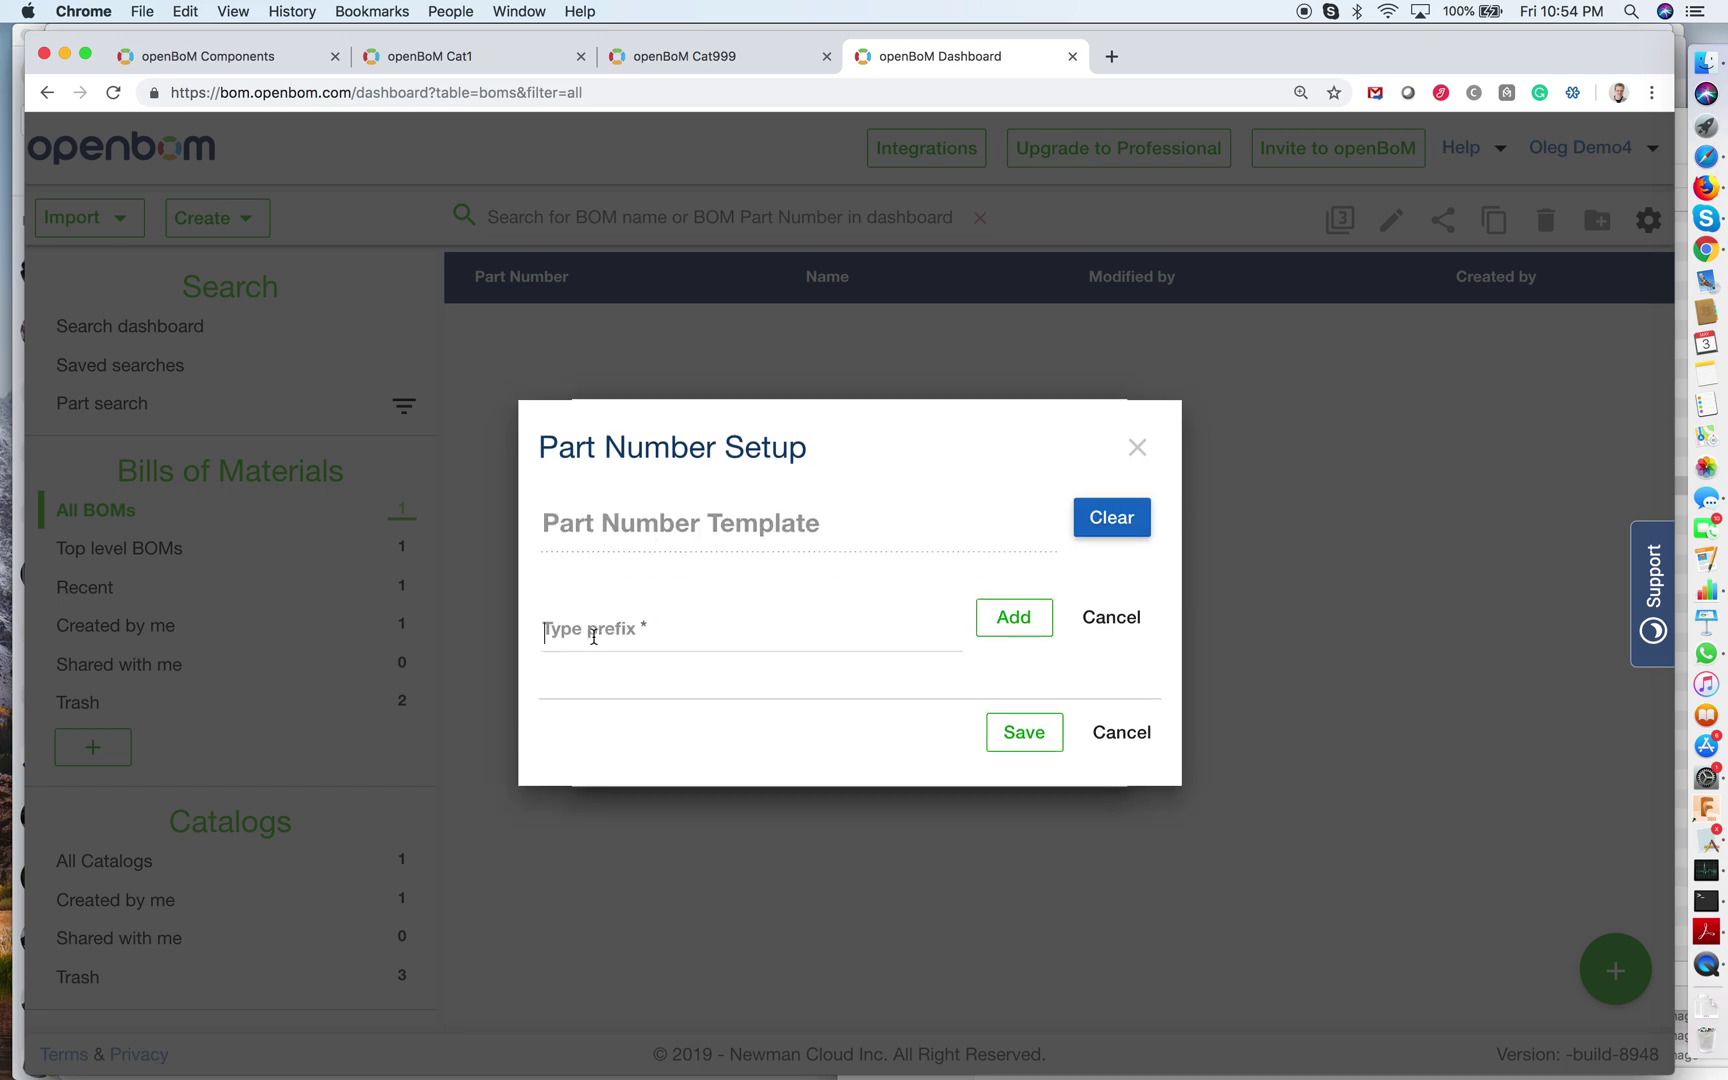
pyautogui.write('N')
pyautogui.click(1030, 621)
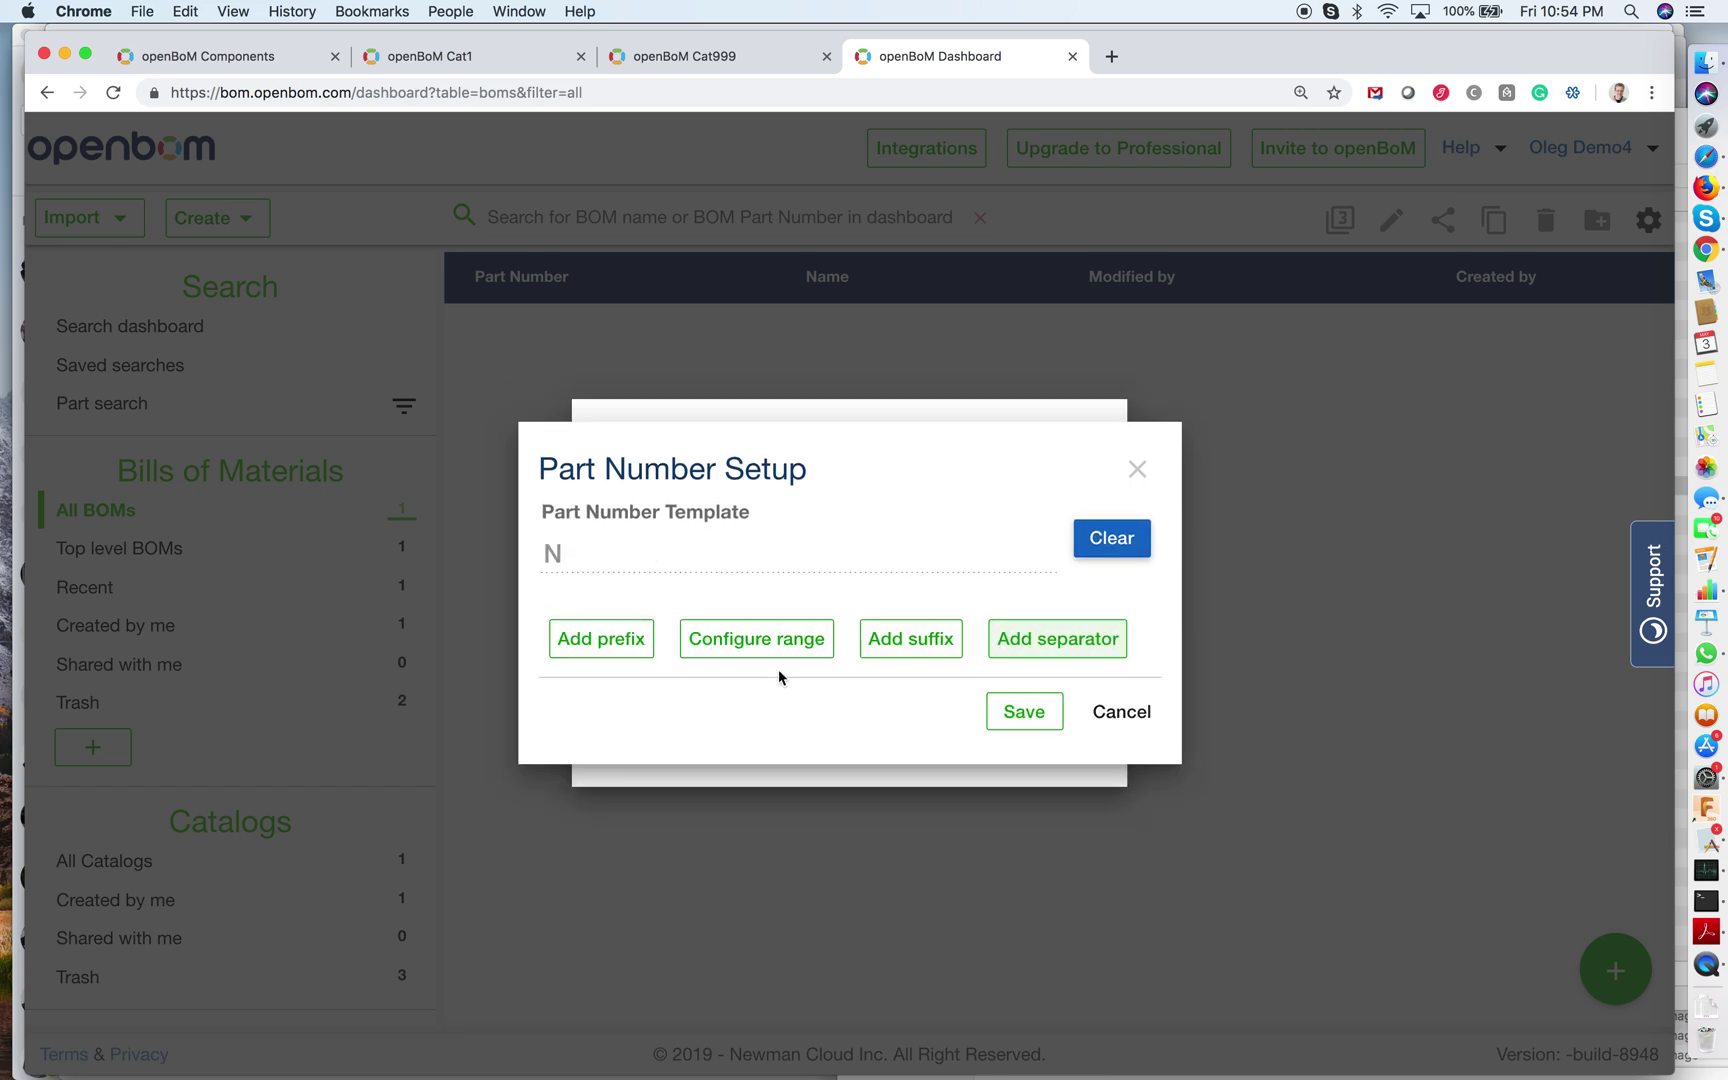
pyautogui.click(759, 646)
pyautogui.click(580, 622)
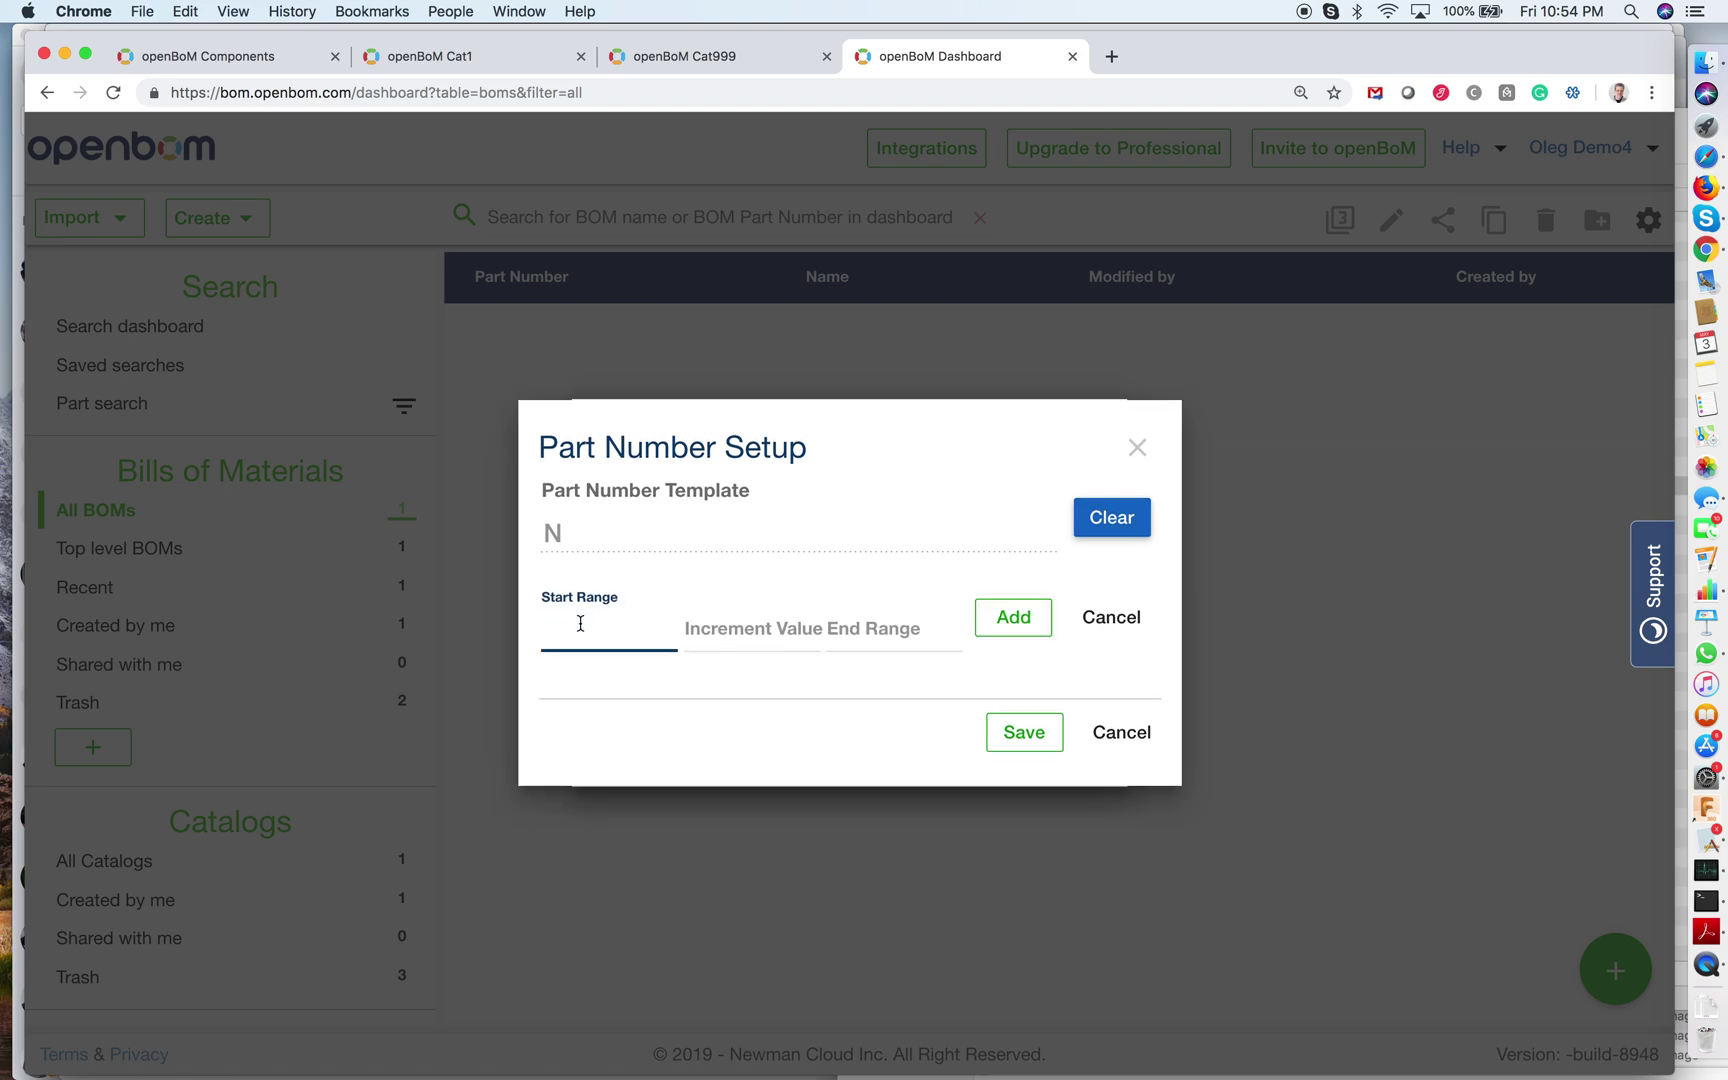
pyautogui.write('000')
pyautogui.press('Tab')
pyautogui.write('1')
pyautogui.press('Tab')
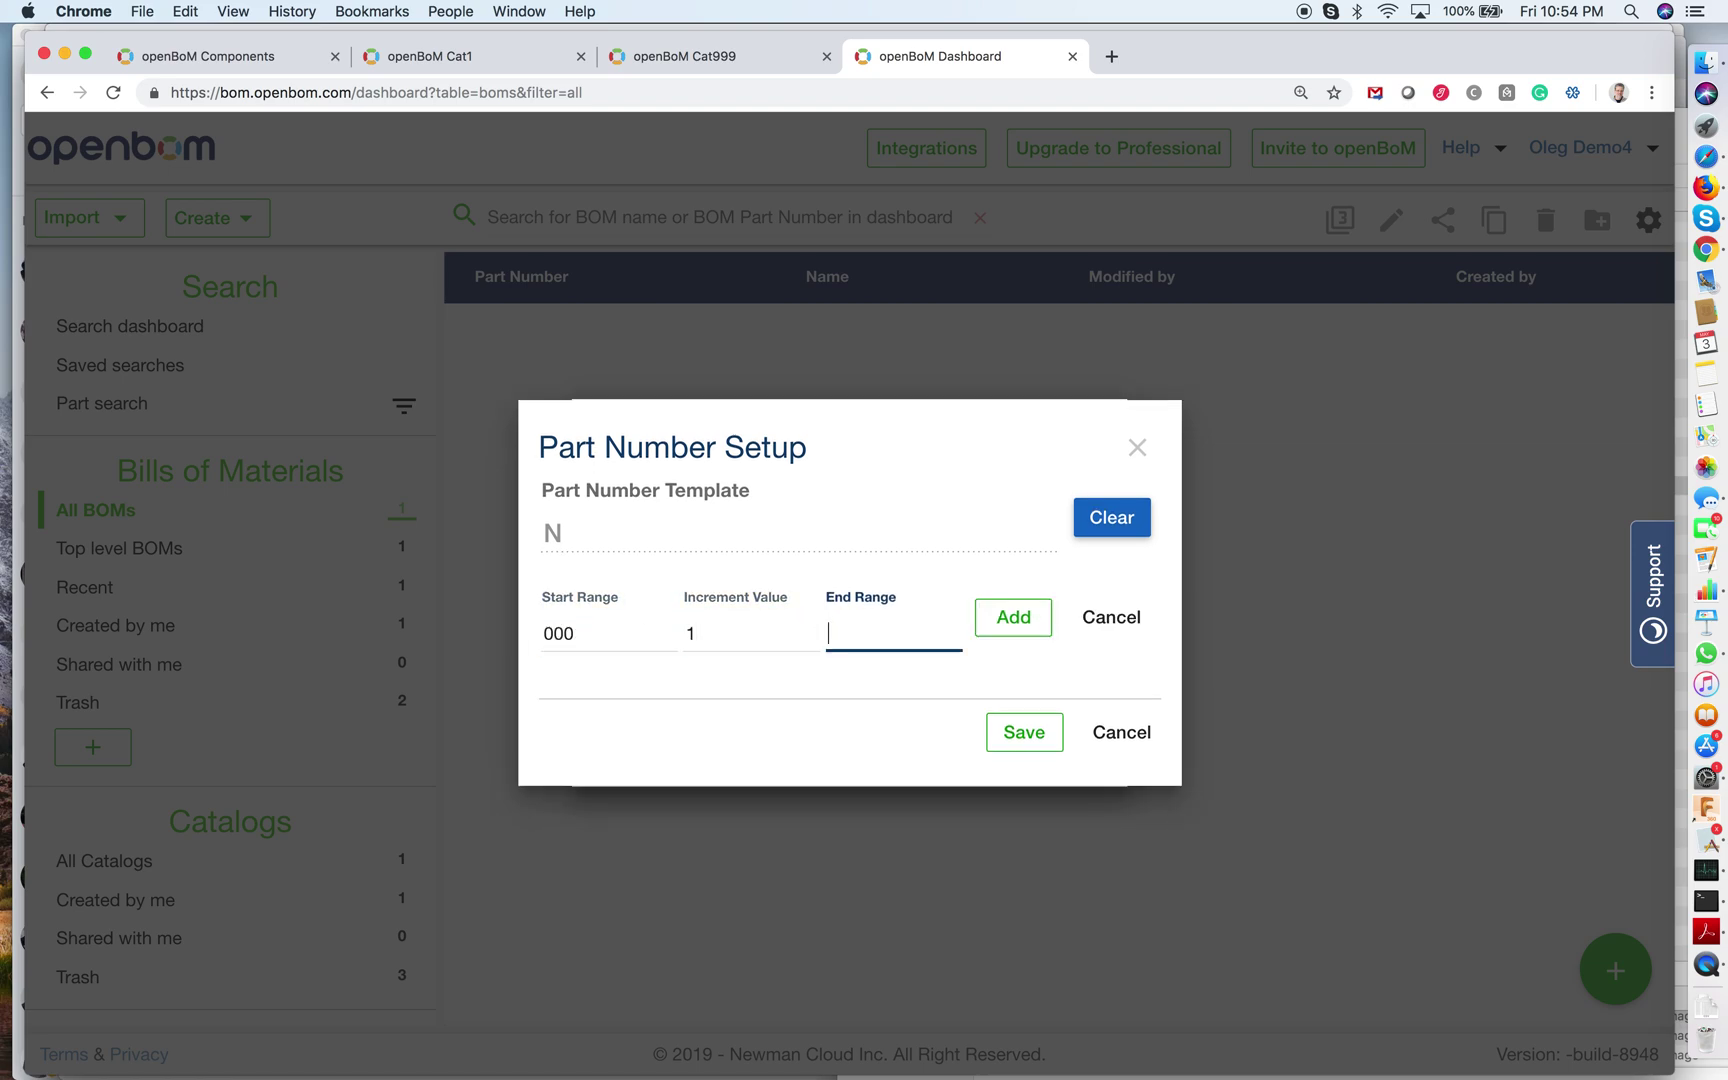
pyautogui.write('999')
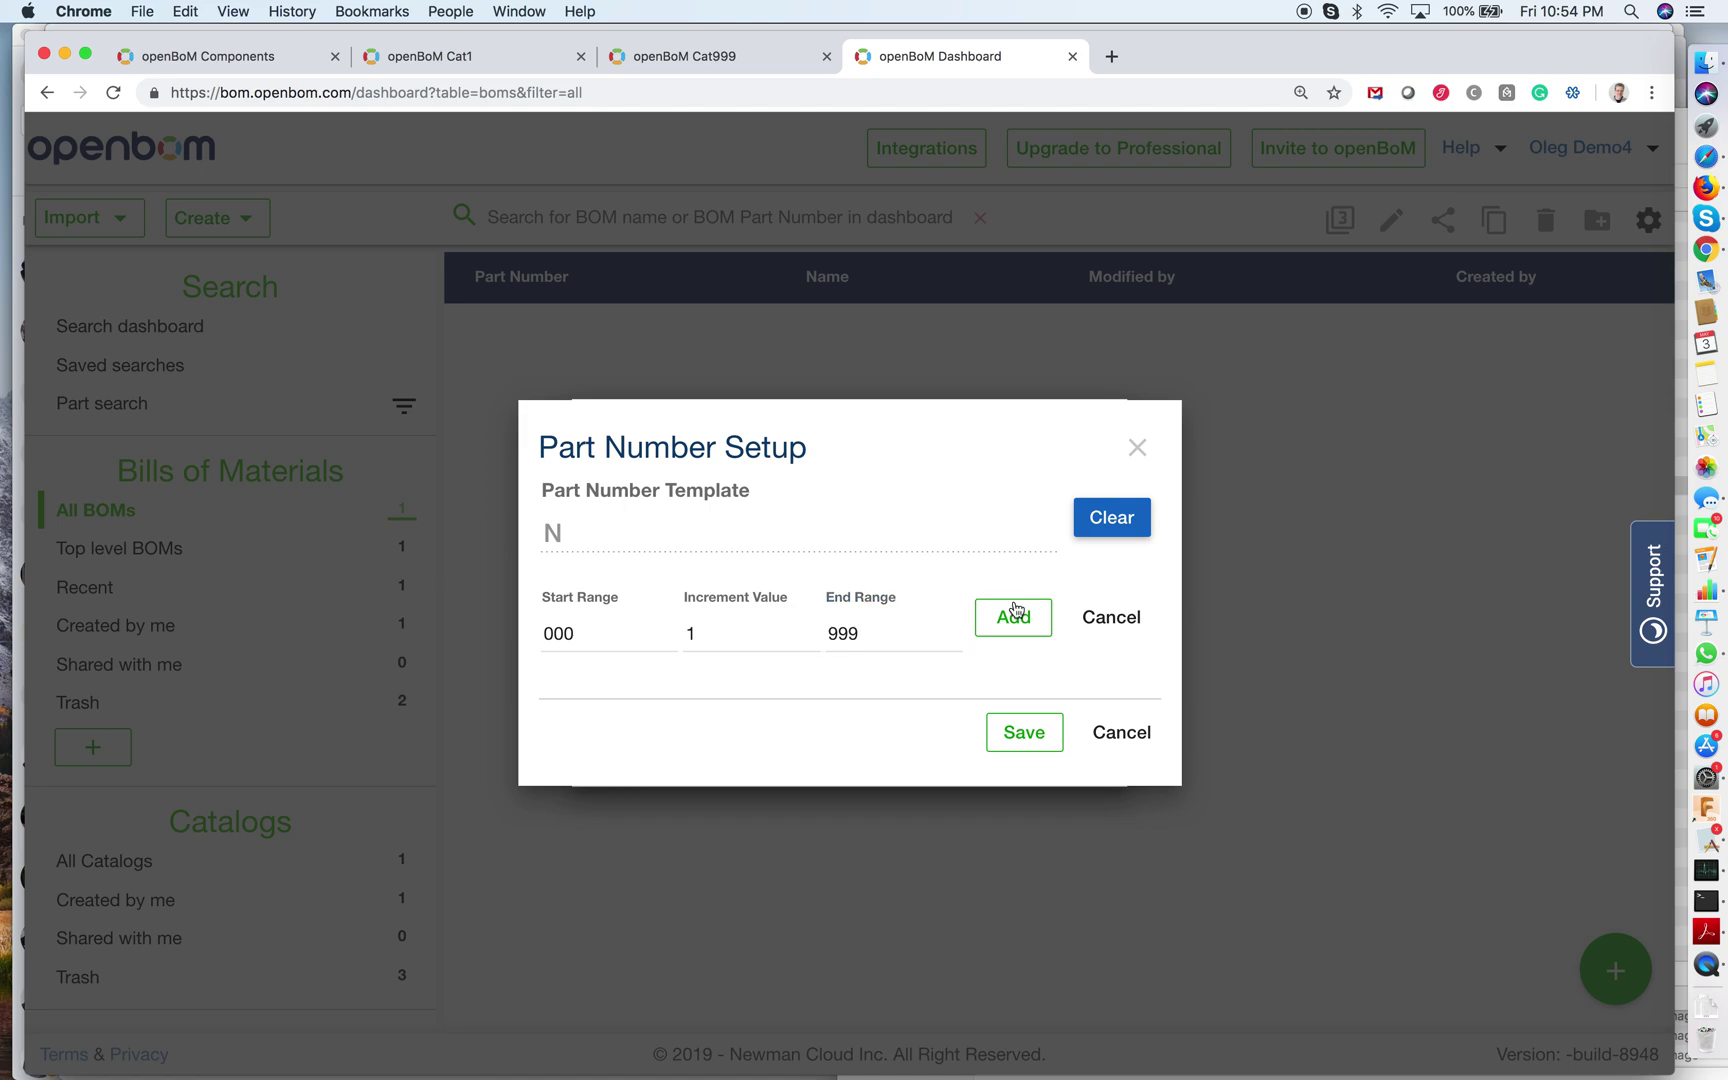
pyautogui.click(1015, 617)
# Save the N template, the part number options, and the new cat0000 catalog.
pyautogui.click(1022, 713)
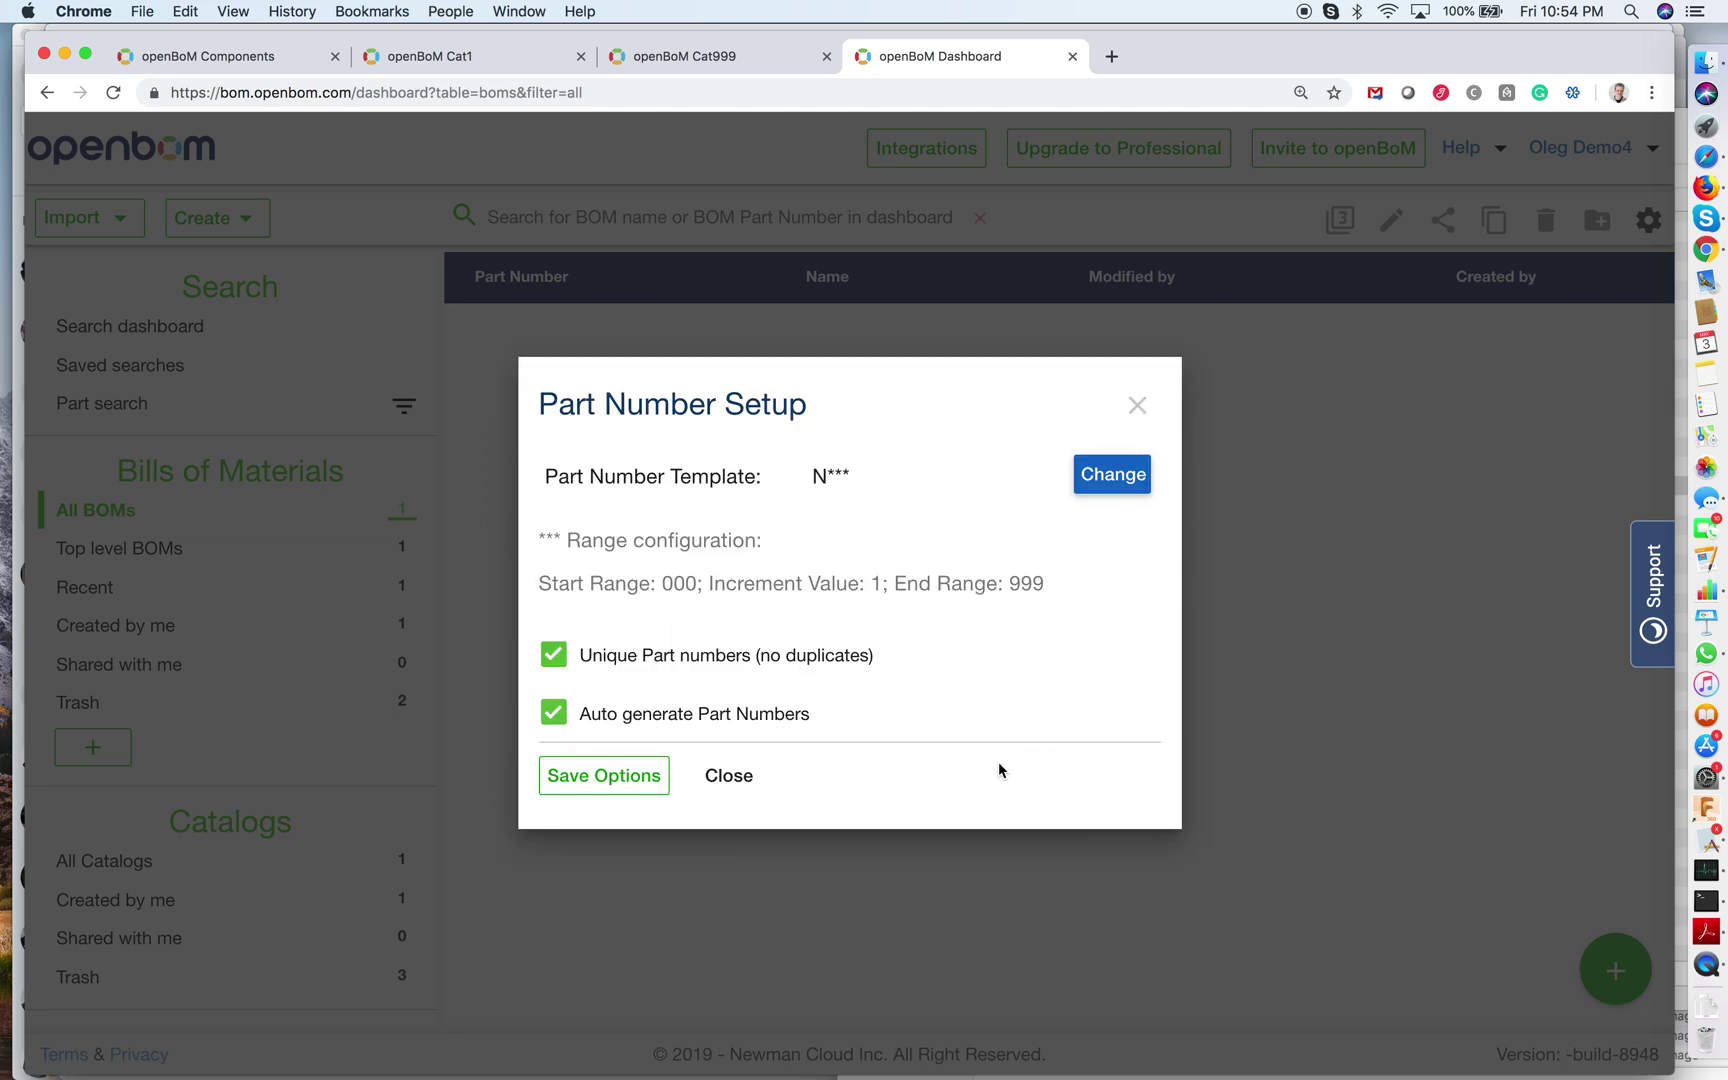
pyautogui.click(605, 784)
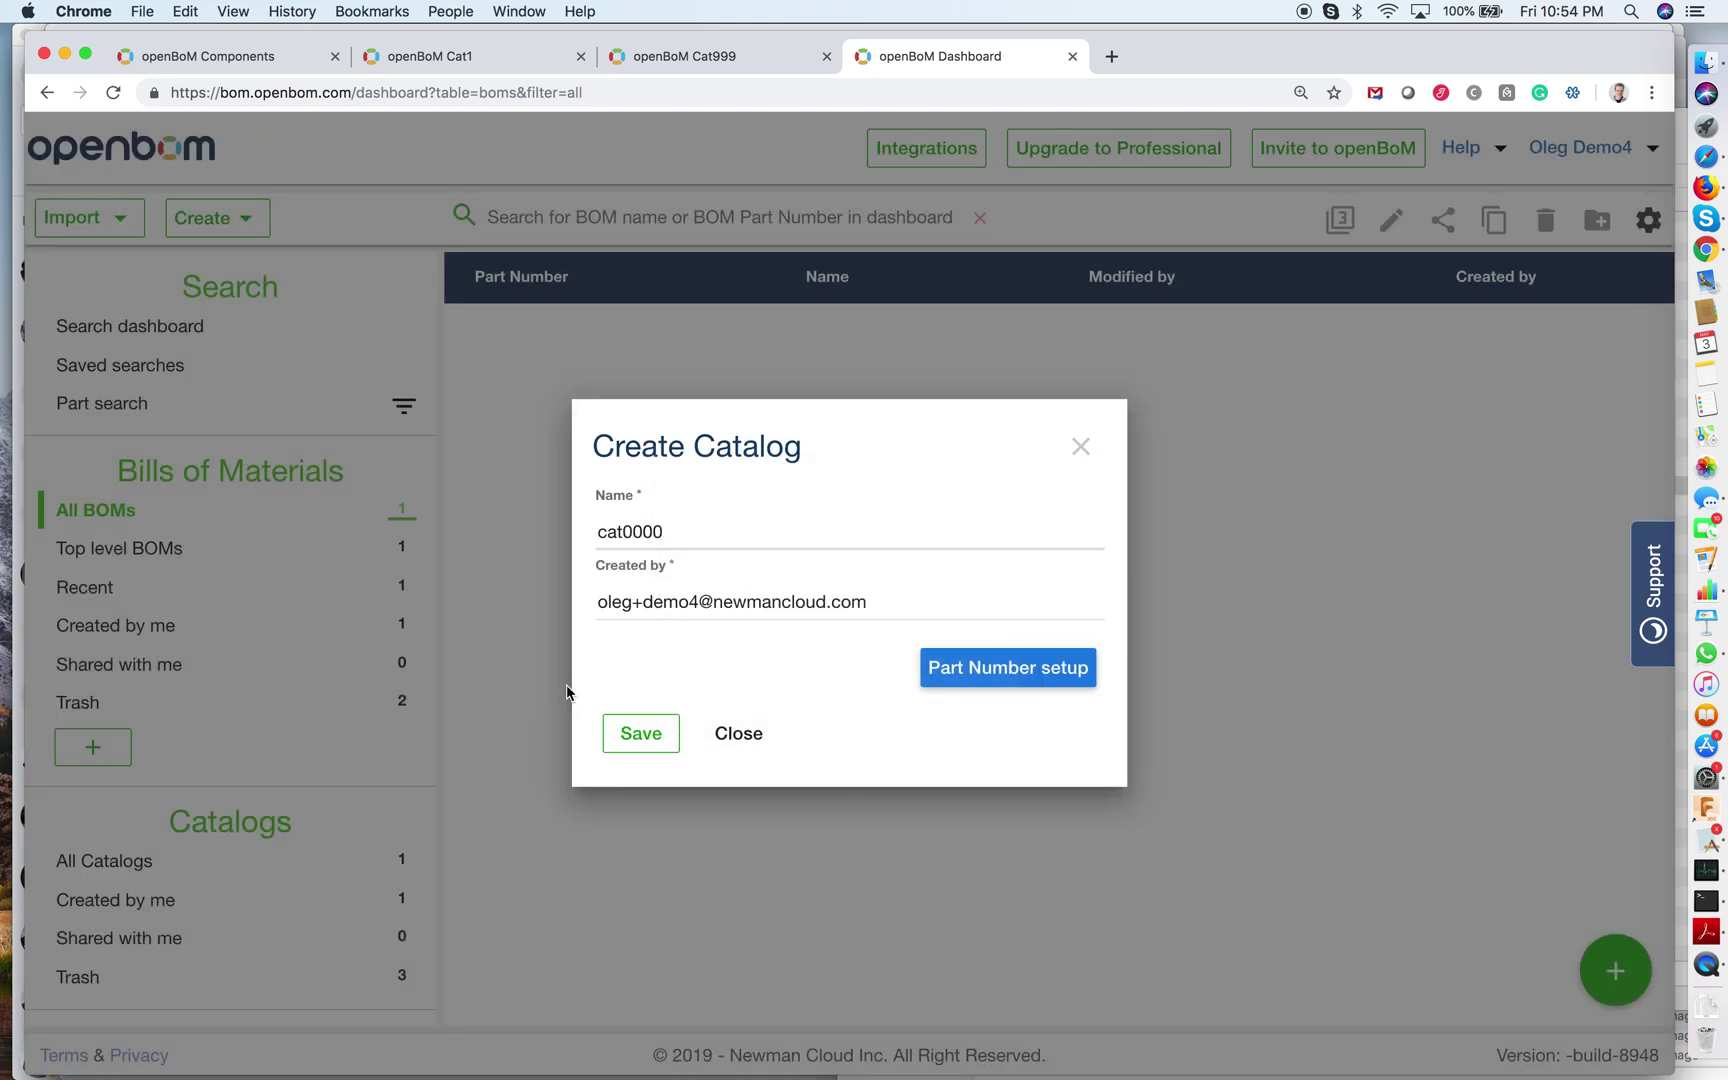
pyautogui.click(667, 737)
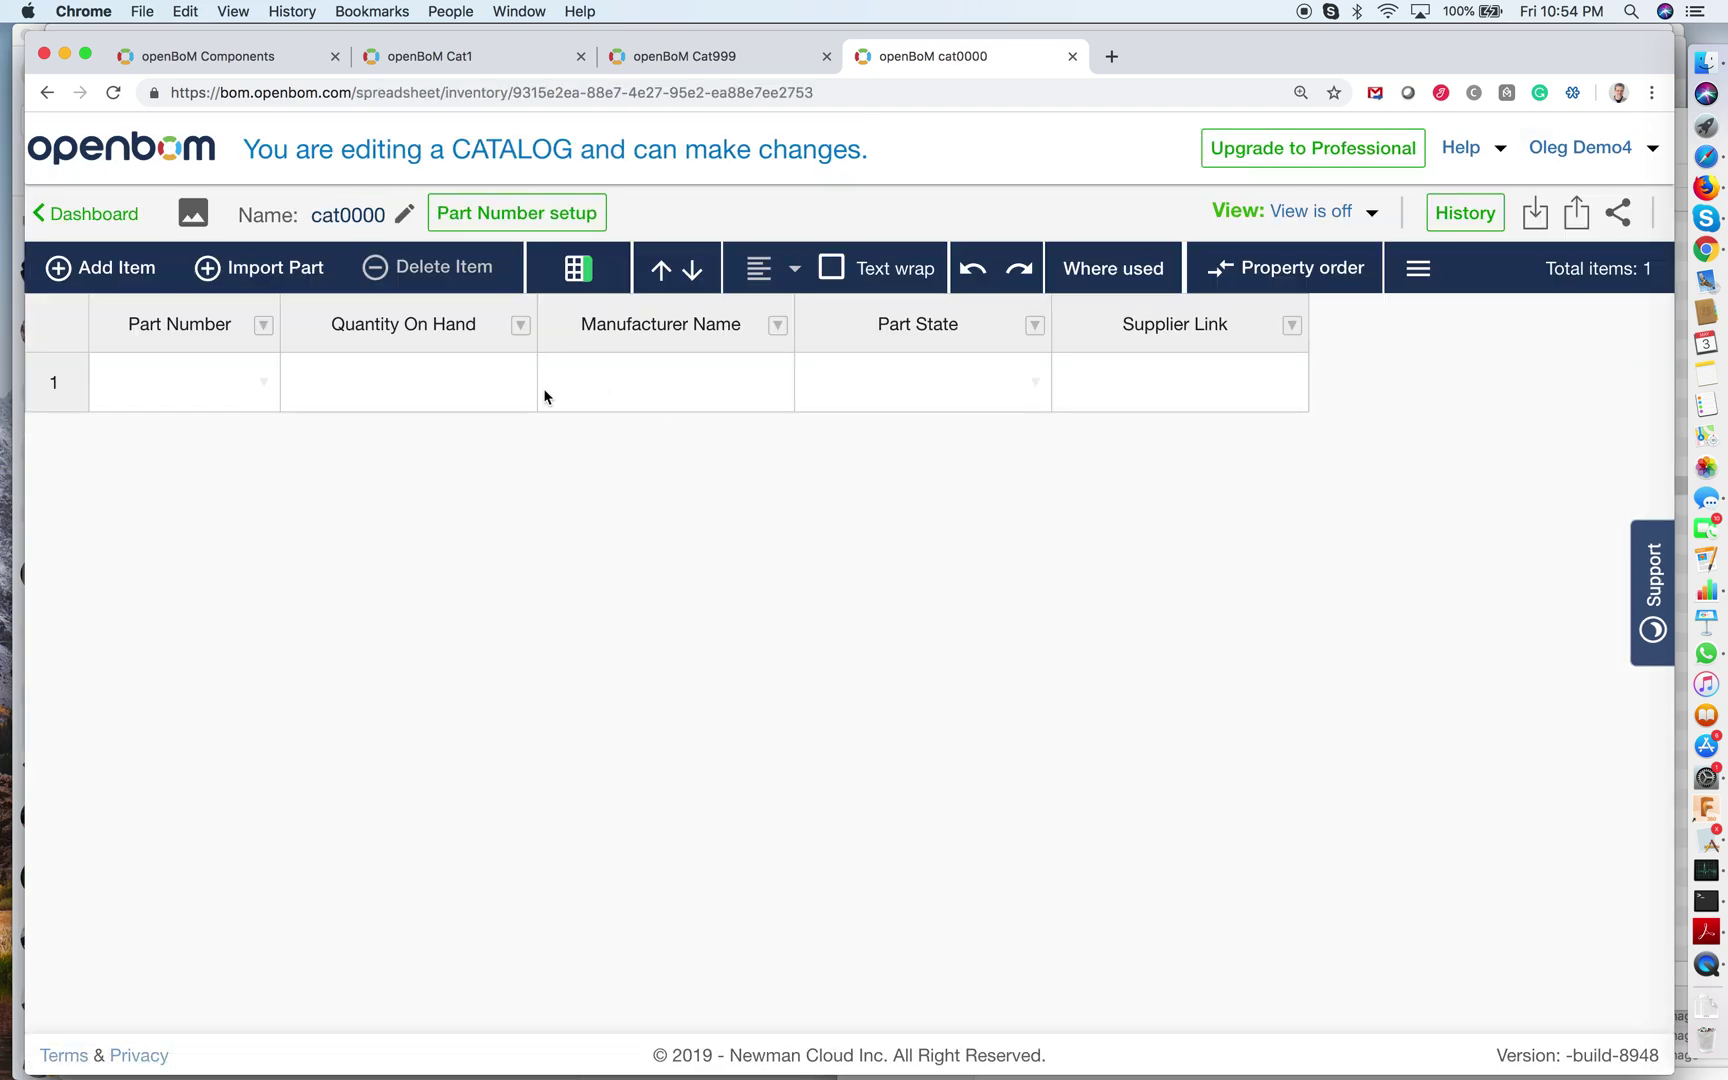
# Add a Unit Cost property column to the catalog and narrow the neighbouring columns.
pyautogui.click(451, 397)
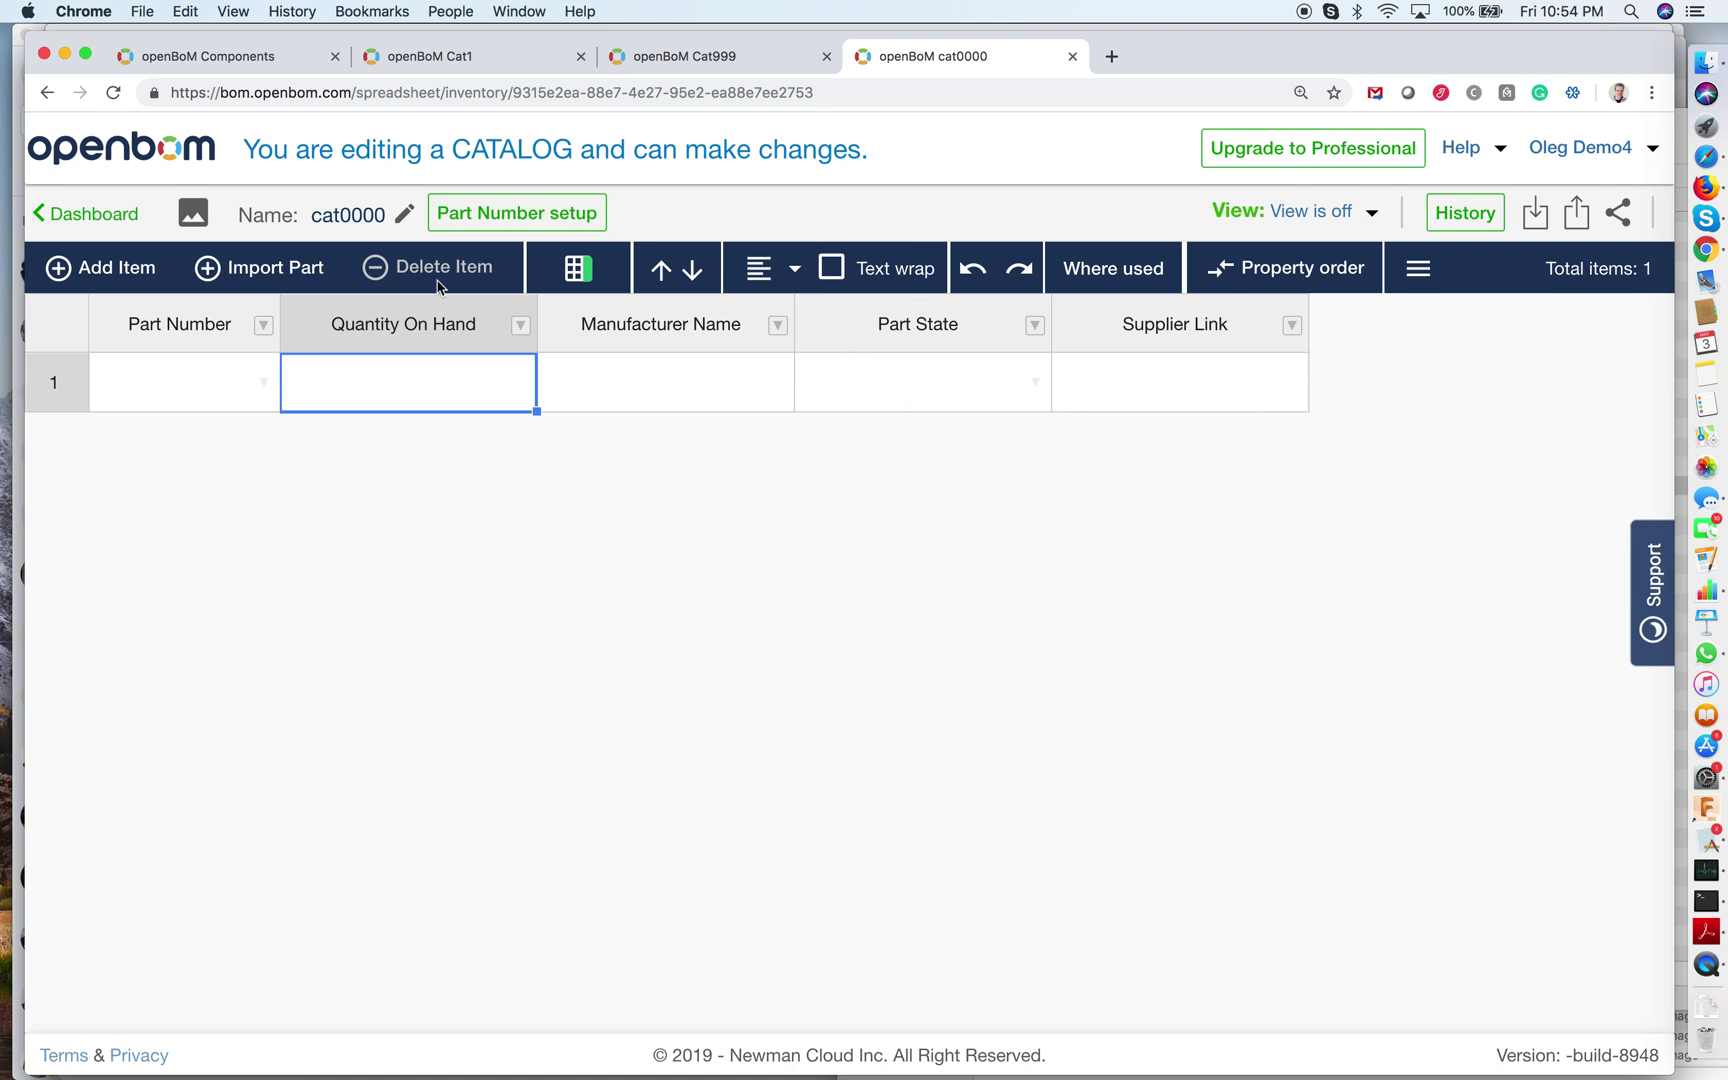
pyautogui.click(578, 265)
pyautogui.click(650, 610)
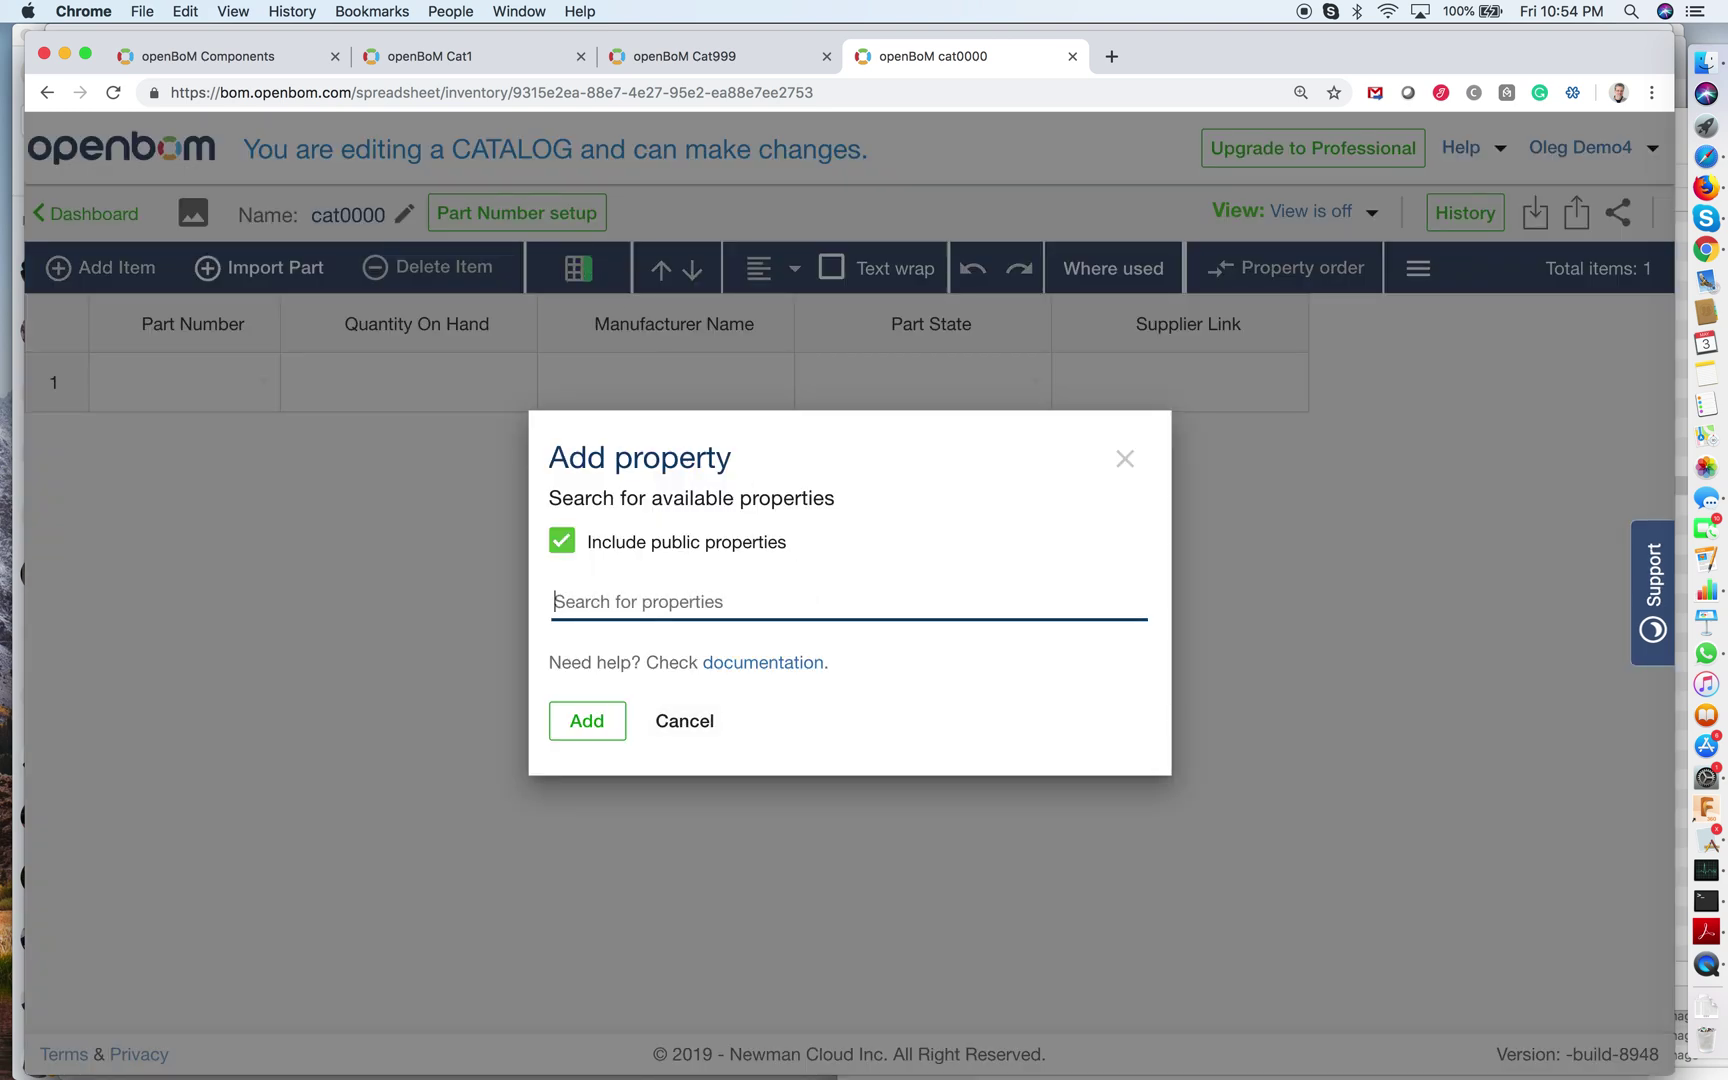
pyautogui.write('Unit co')
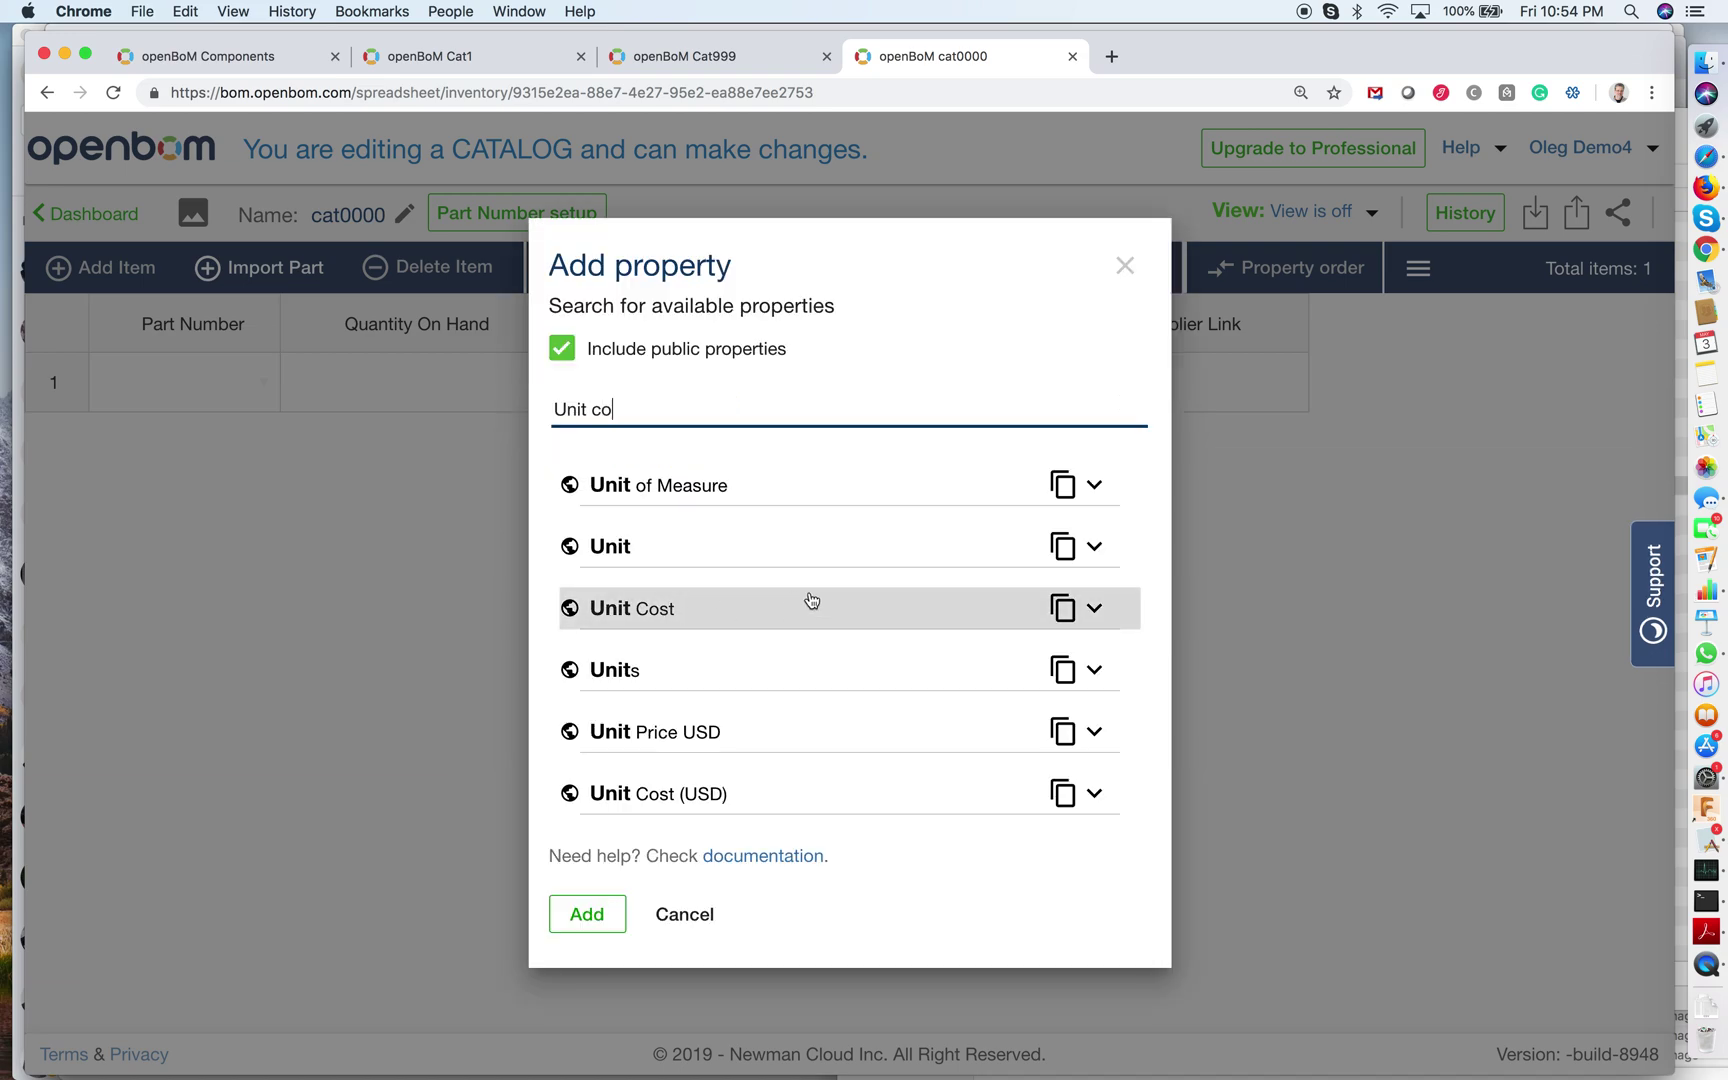
pyautogui.click(743, 492)
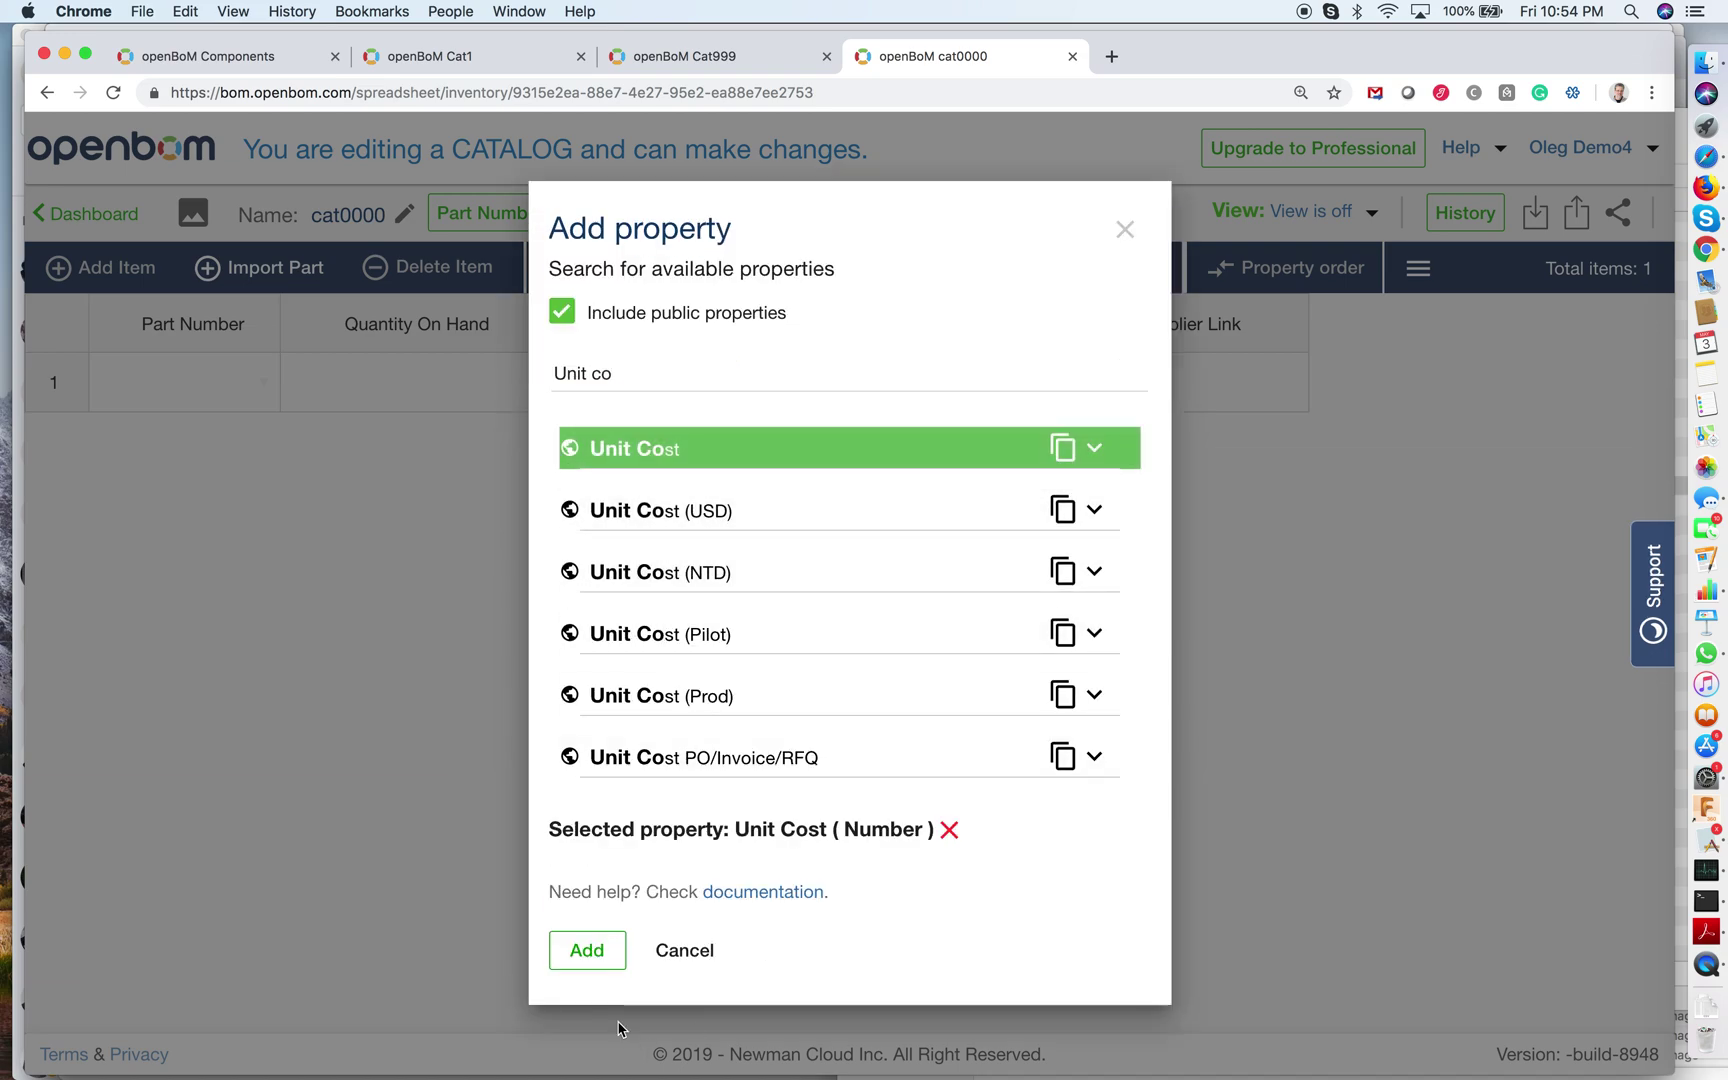
pyautogui.click(588, 952)
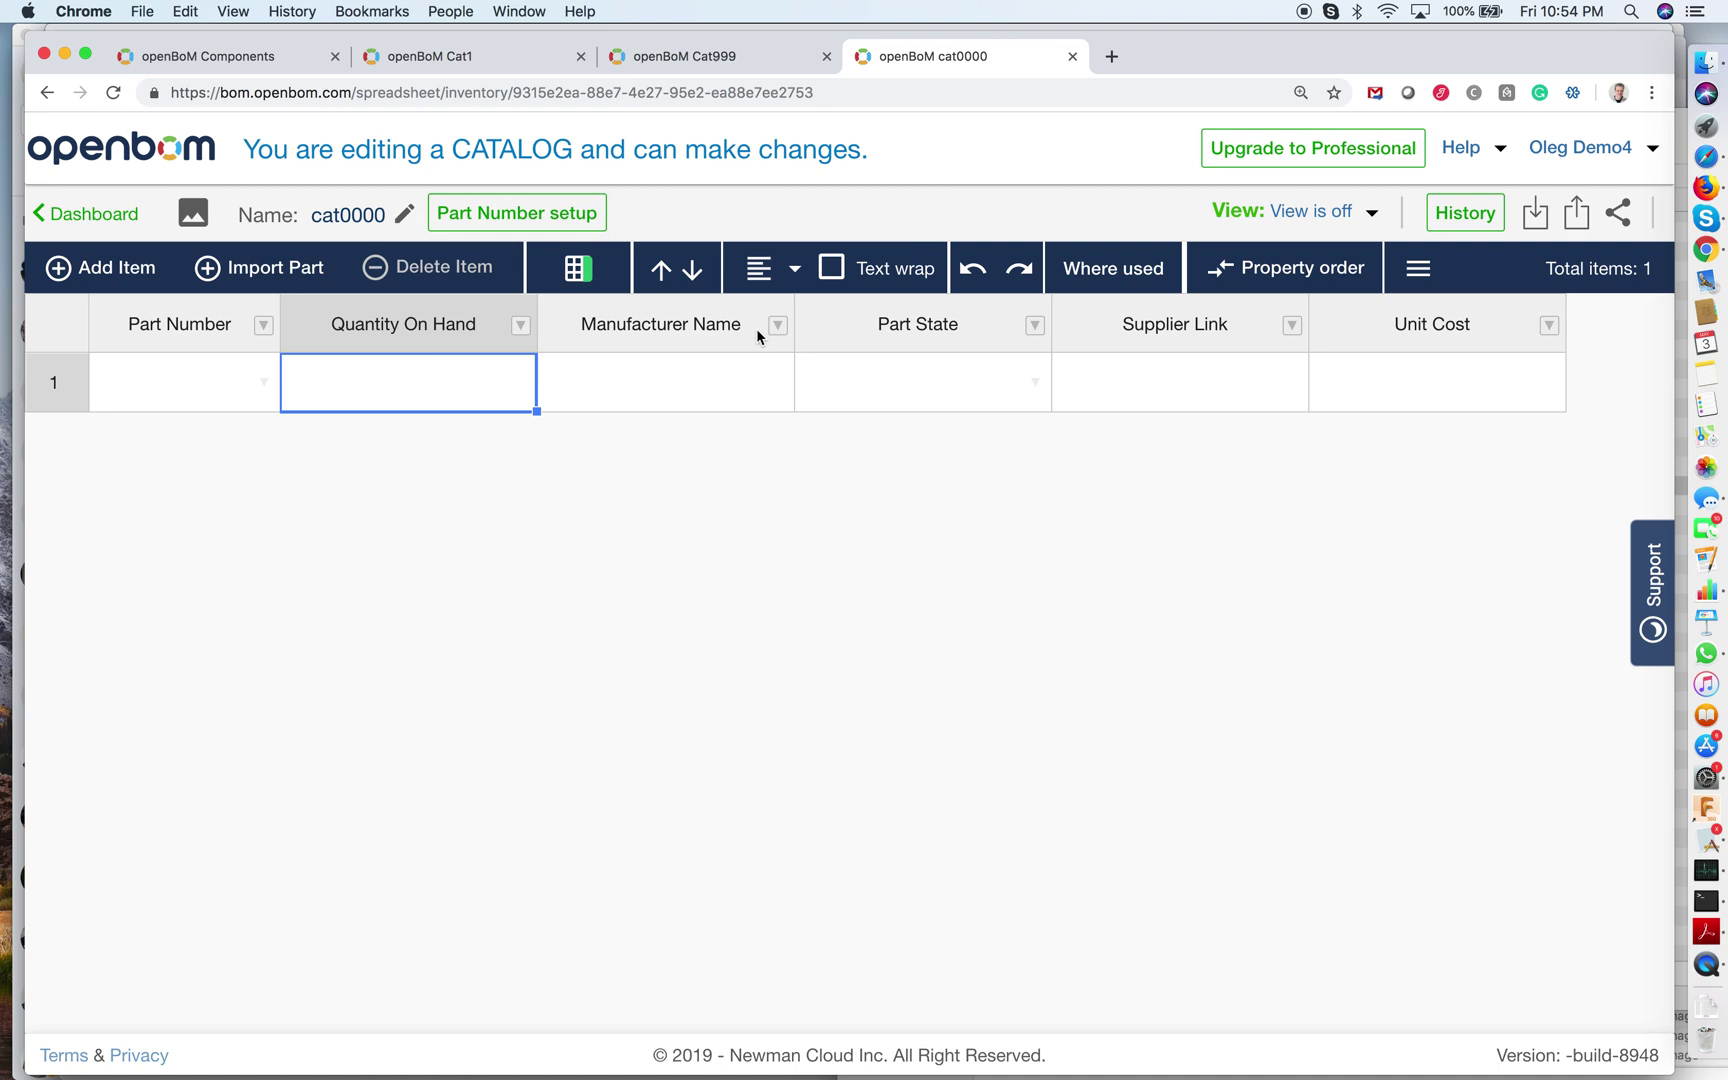
pyautogui.moveTo(664, 389)
pyautogui.mouseDown()
pyautogui.moveTo(1217, 386)
pyautogui.moveTo(1273, 347)
pyautogui.moveTo(1148, 313)
pyautogui.moveTo(900, 319)
pyautogui.mouseUp()
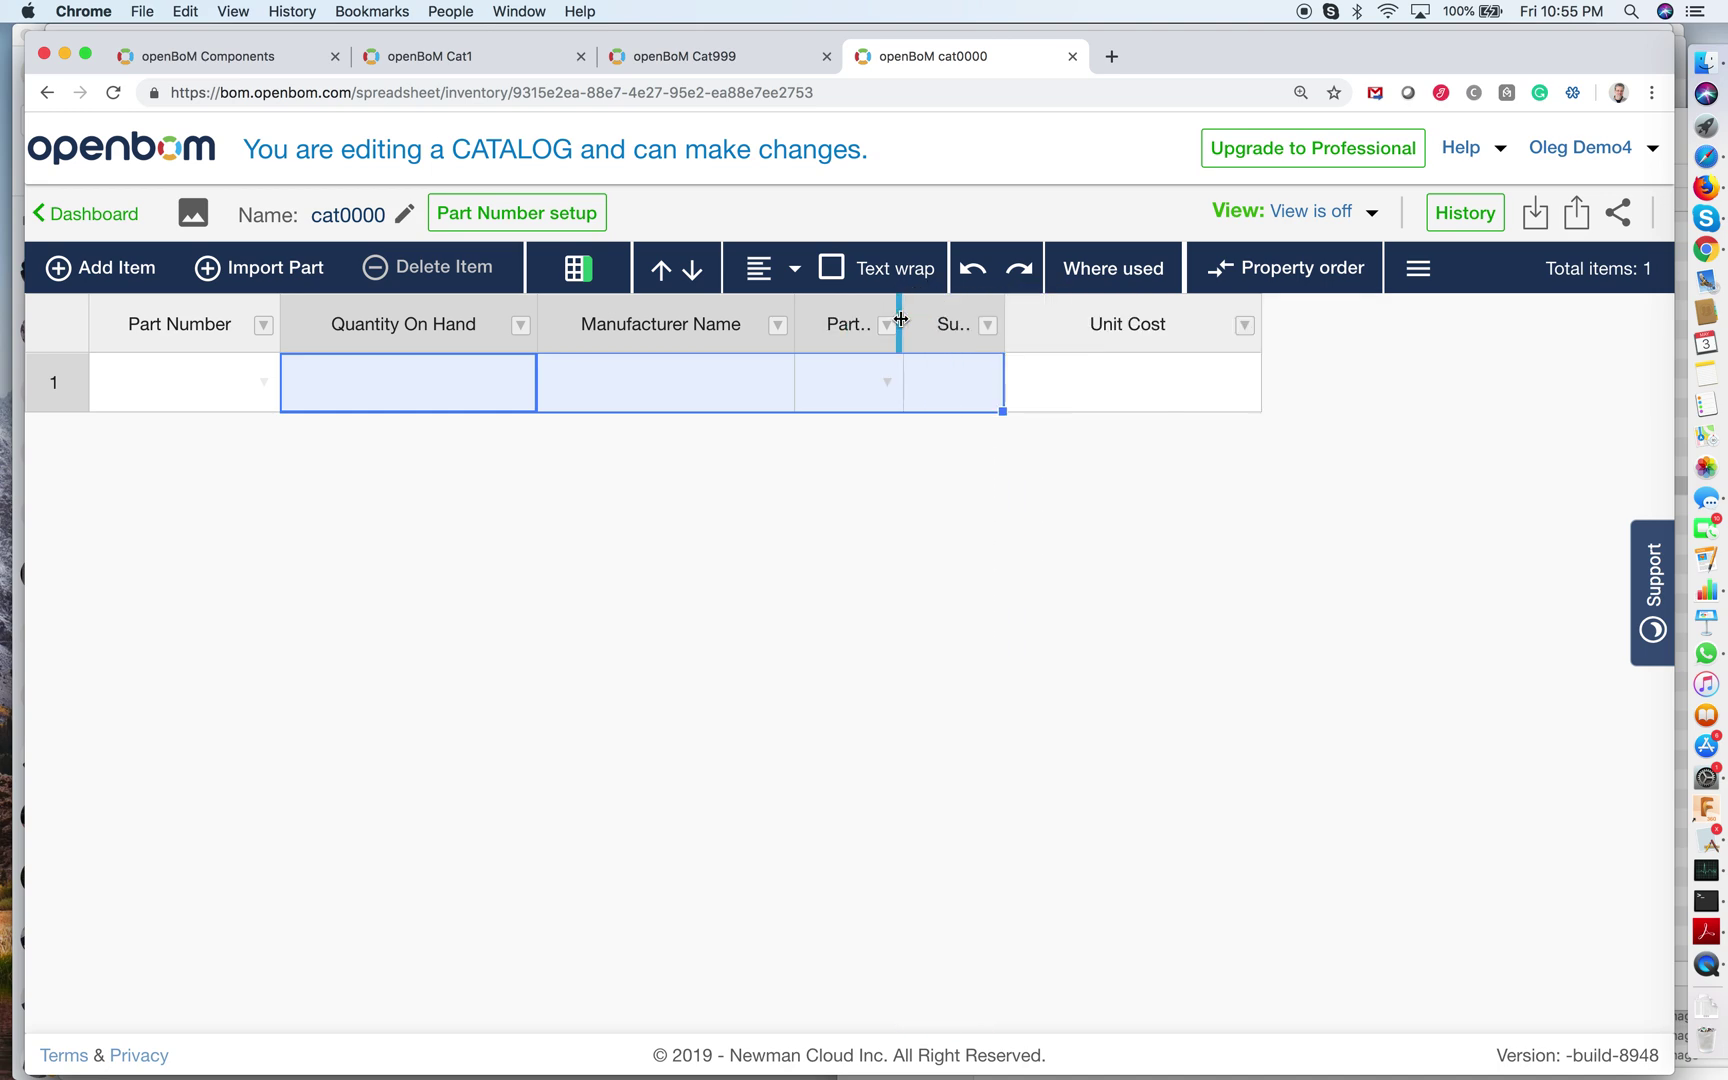
# Add a Component Description property column to the catalog.
pyautogui.click(1112, 390)
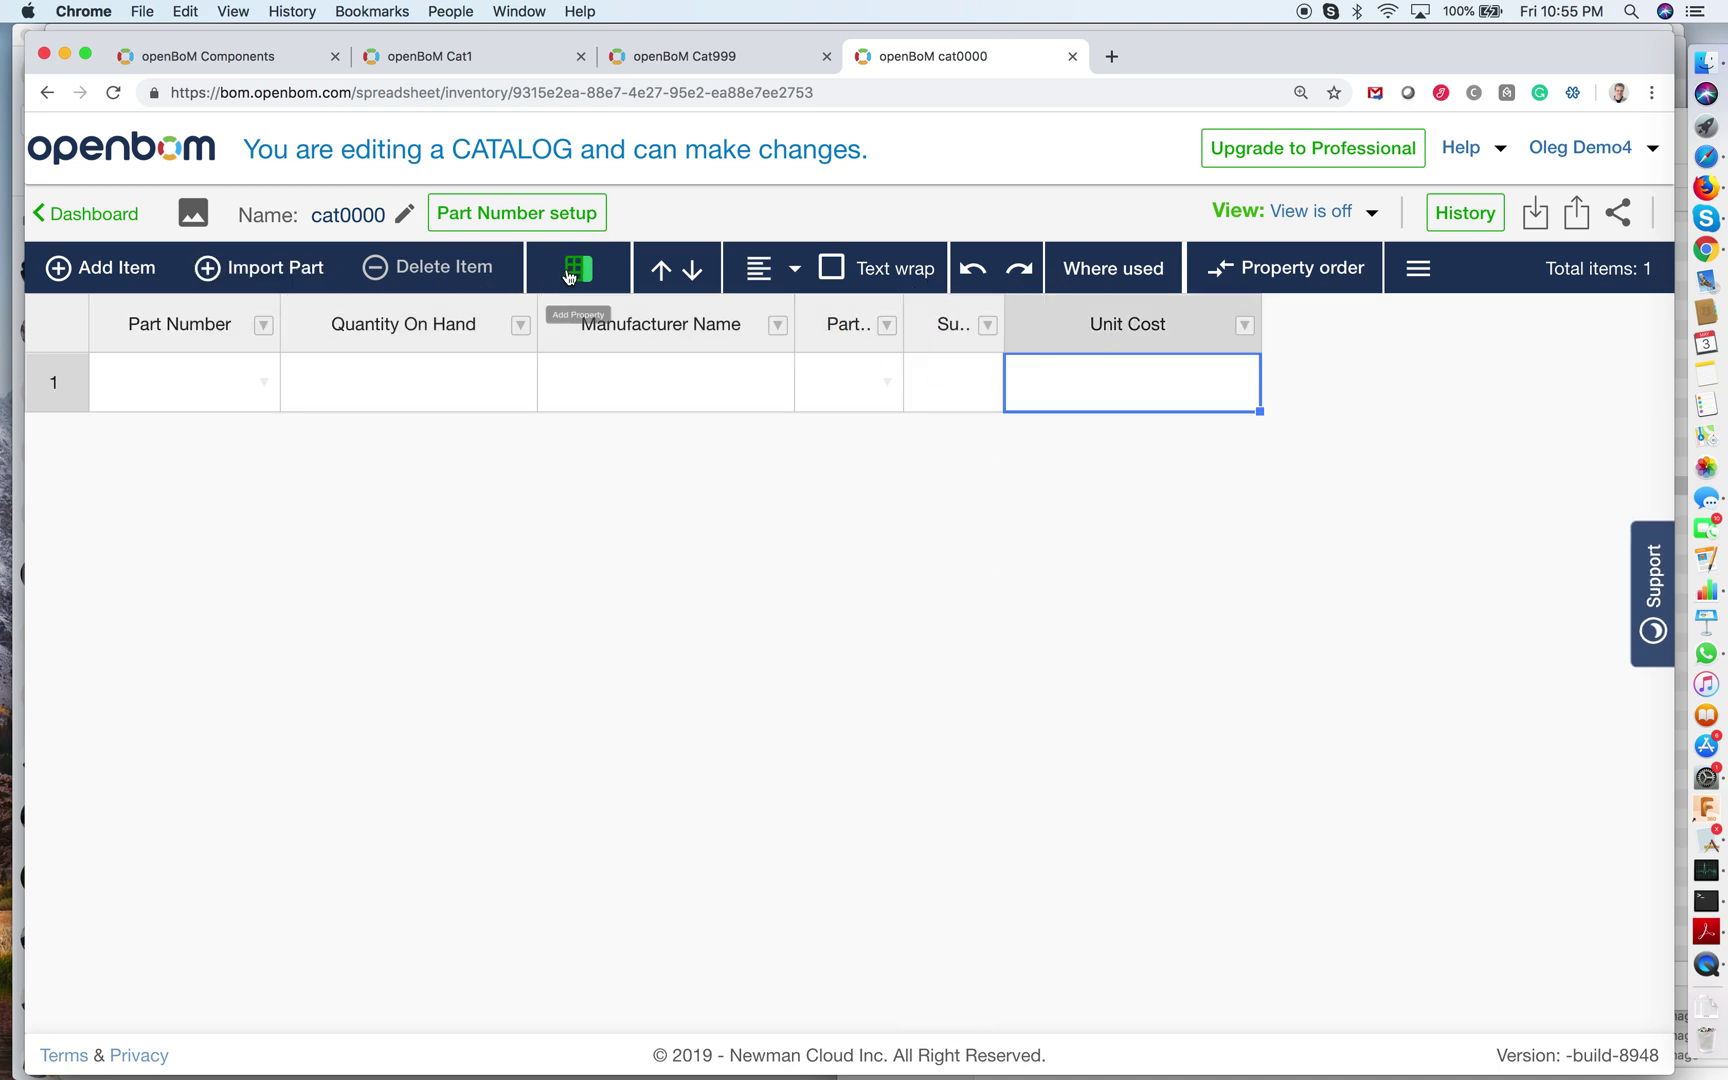
pyautogui.click(568, 275)
pyautogui.click(663, 606)
pyautogui.write('Compo')
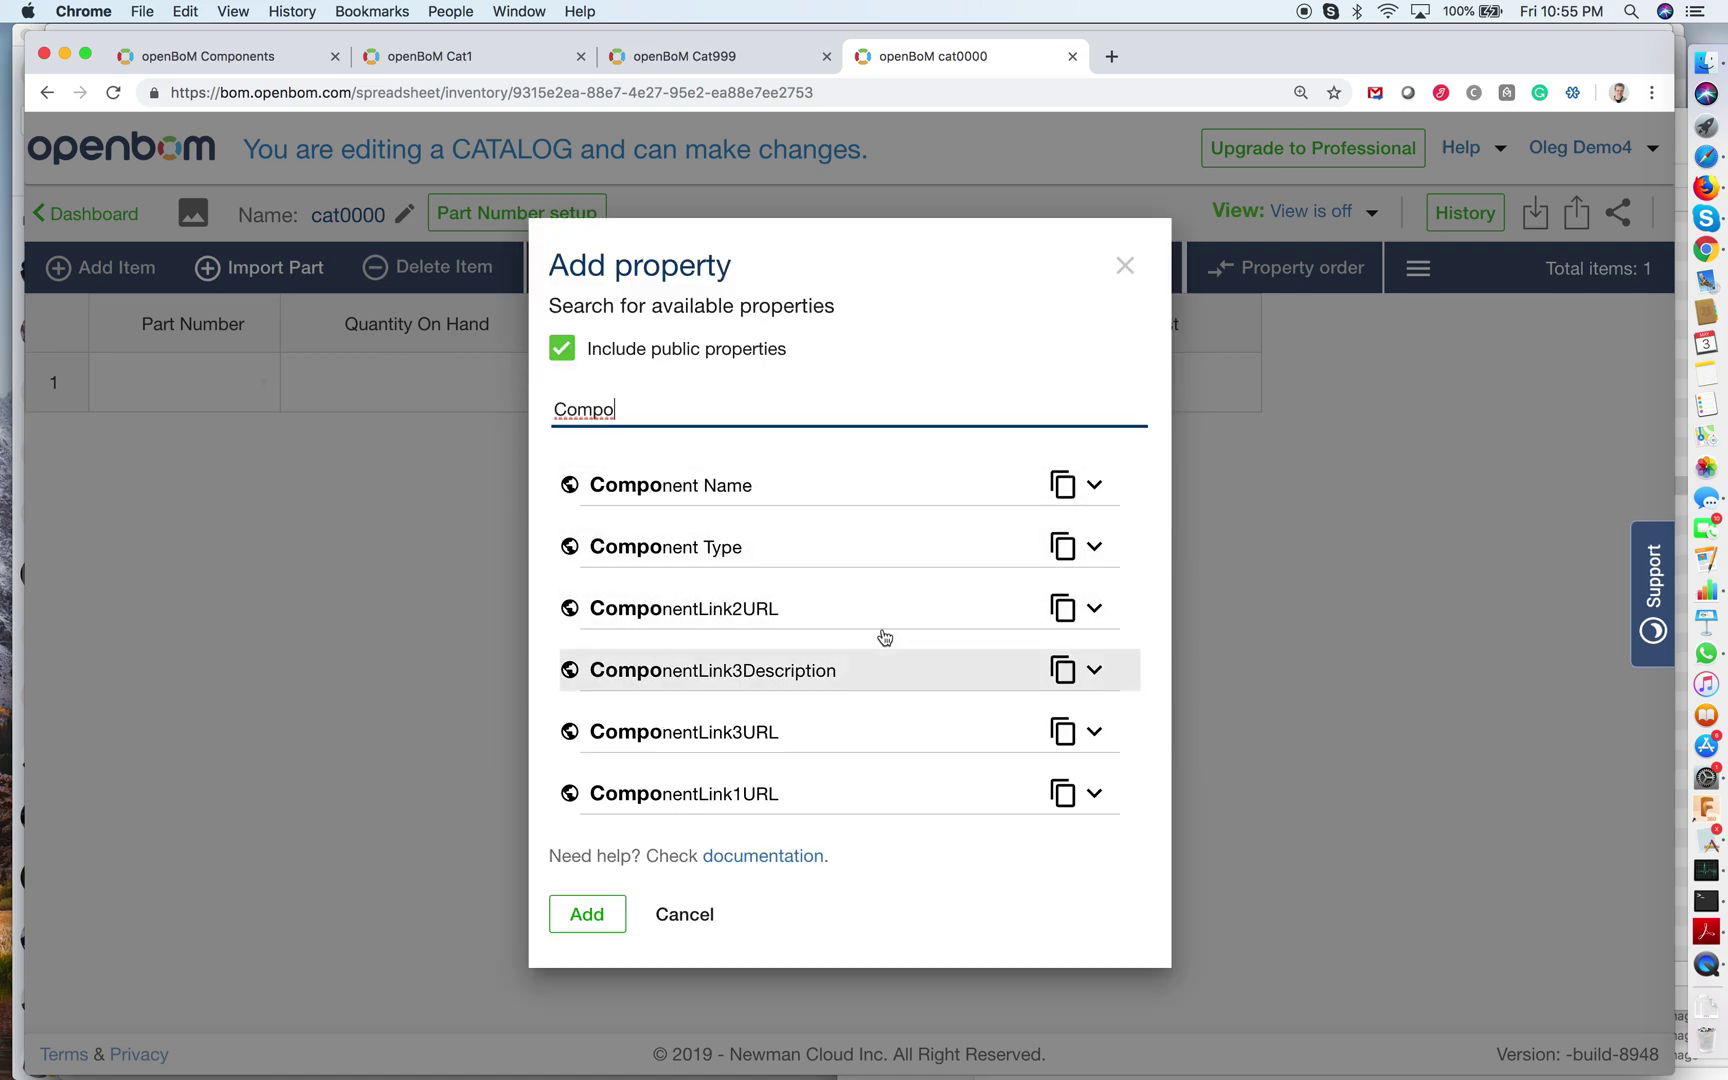
pyautogui.write('nent d')
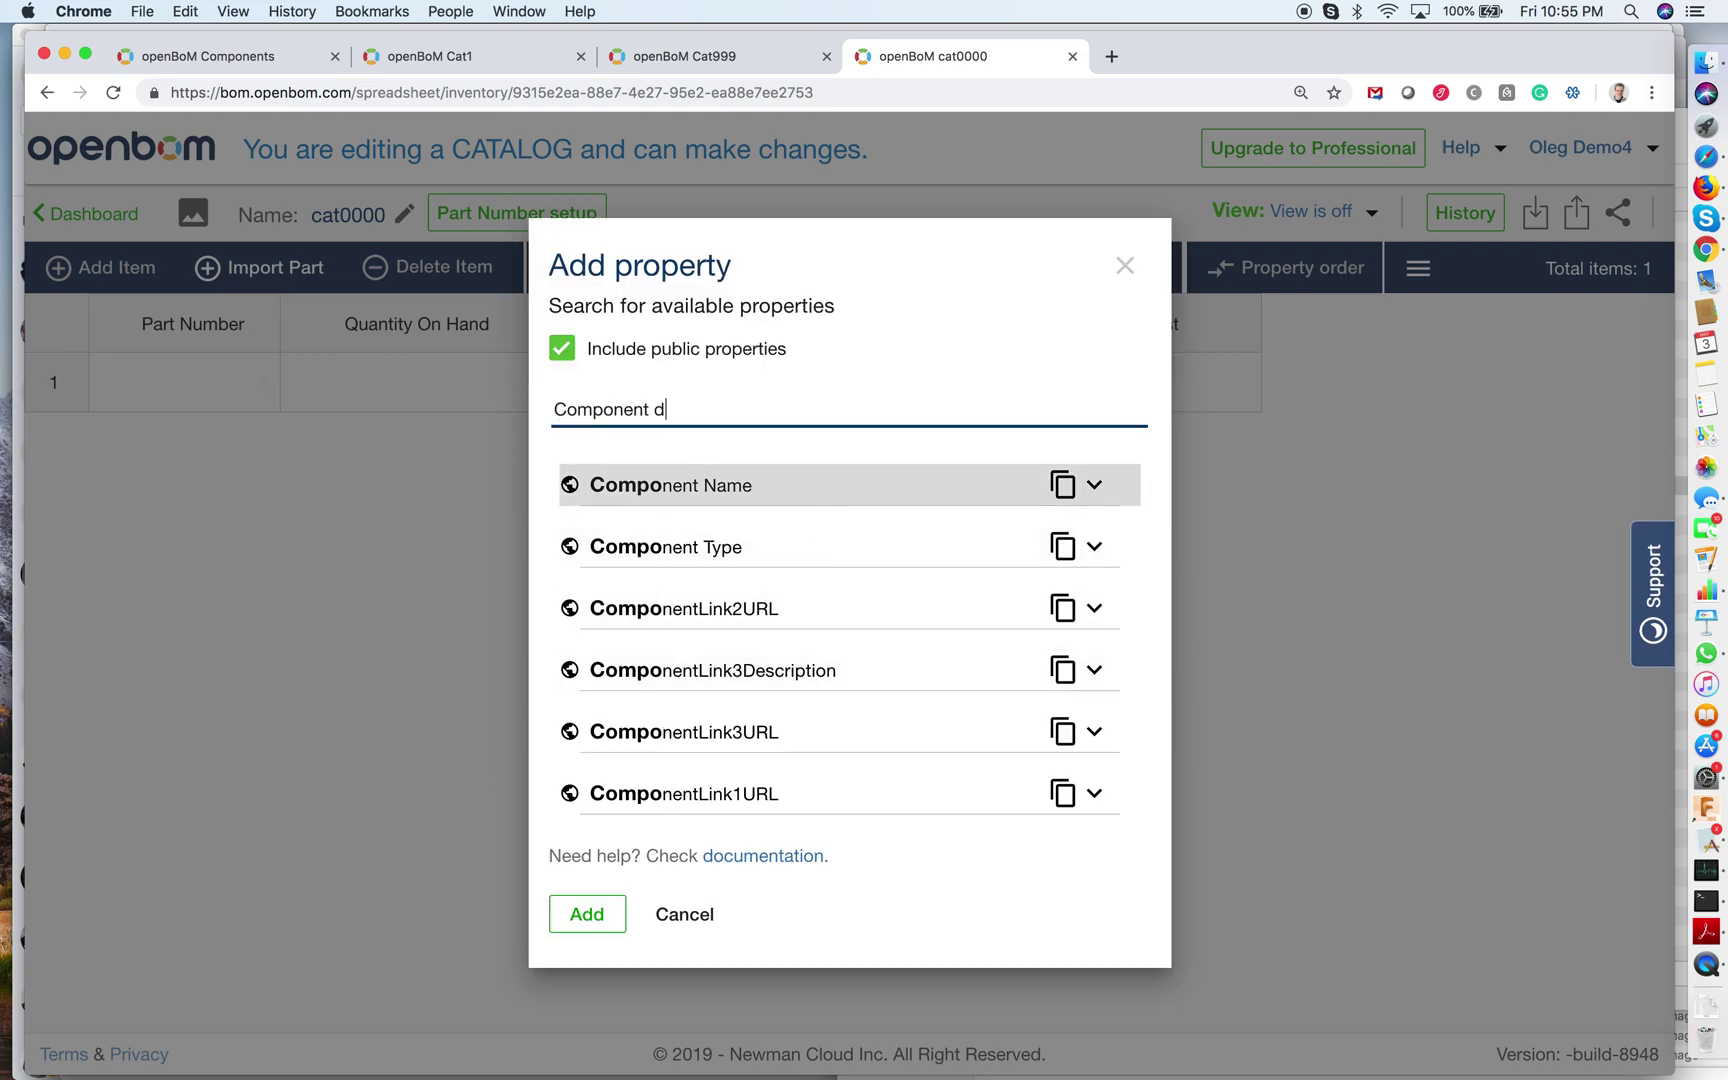
pyautogui.click(810, 489)
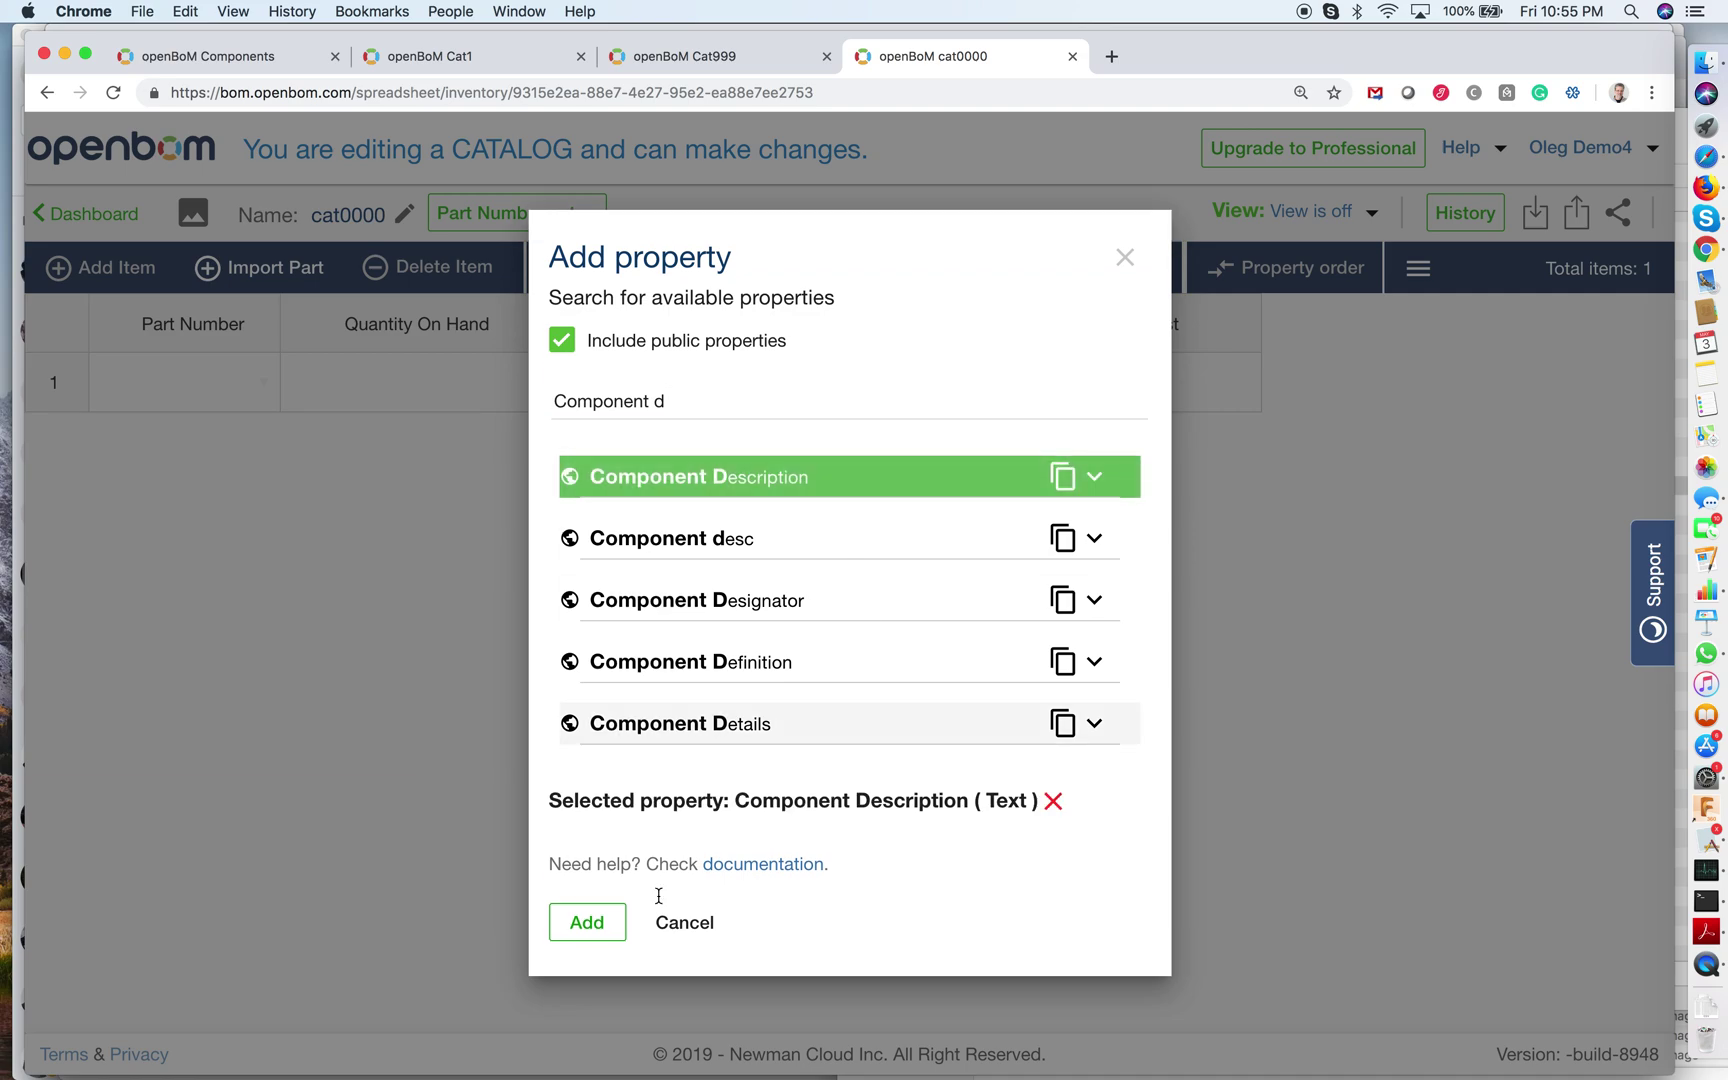
pyautogui.click(612, 941)
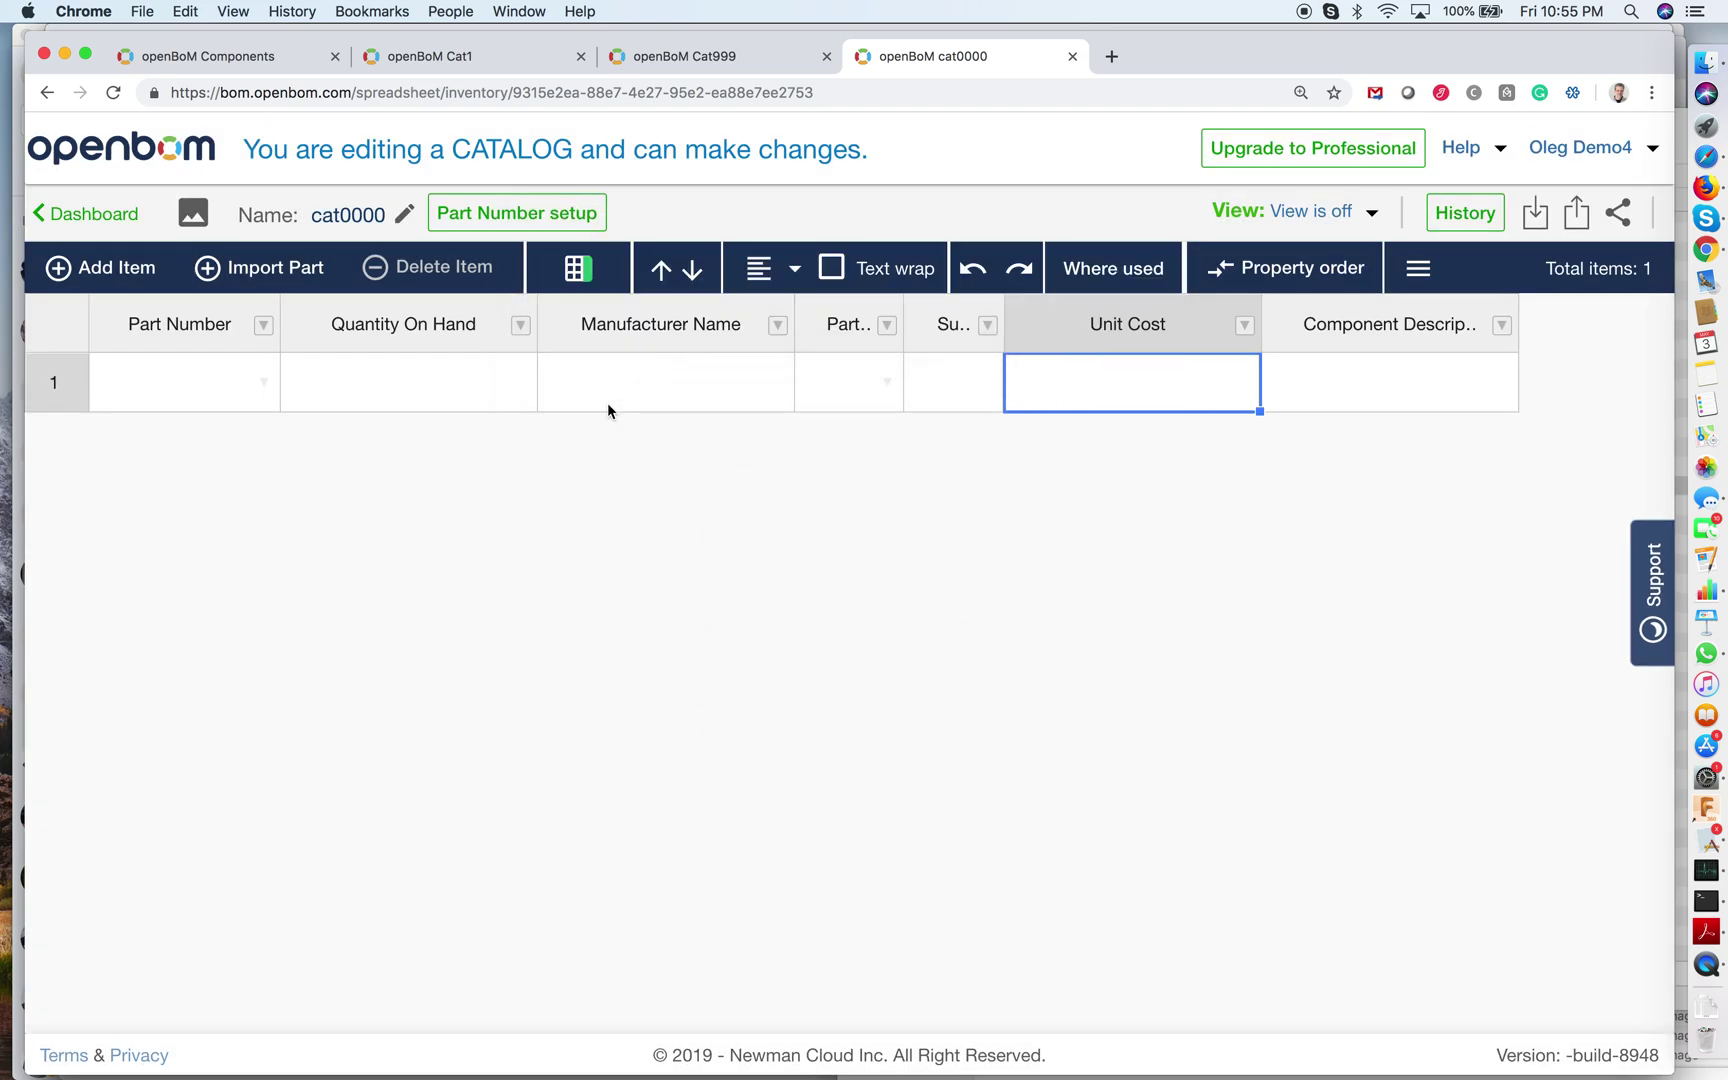
# Add two catalog items: screw with unit cost 0.1 and widget with unit cost 2.3.
pyautogui.click(129, 281)
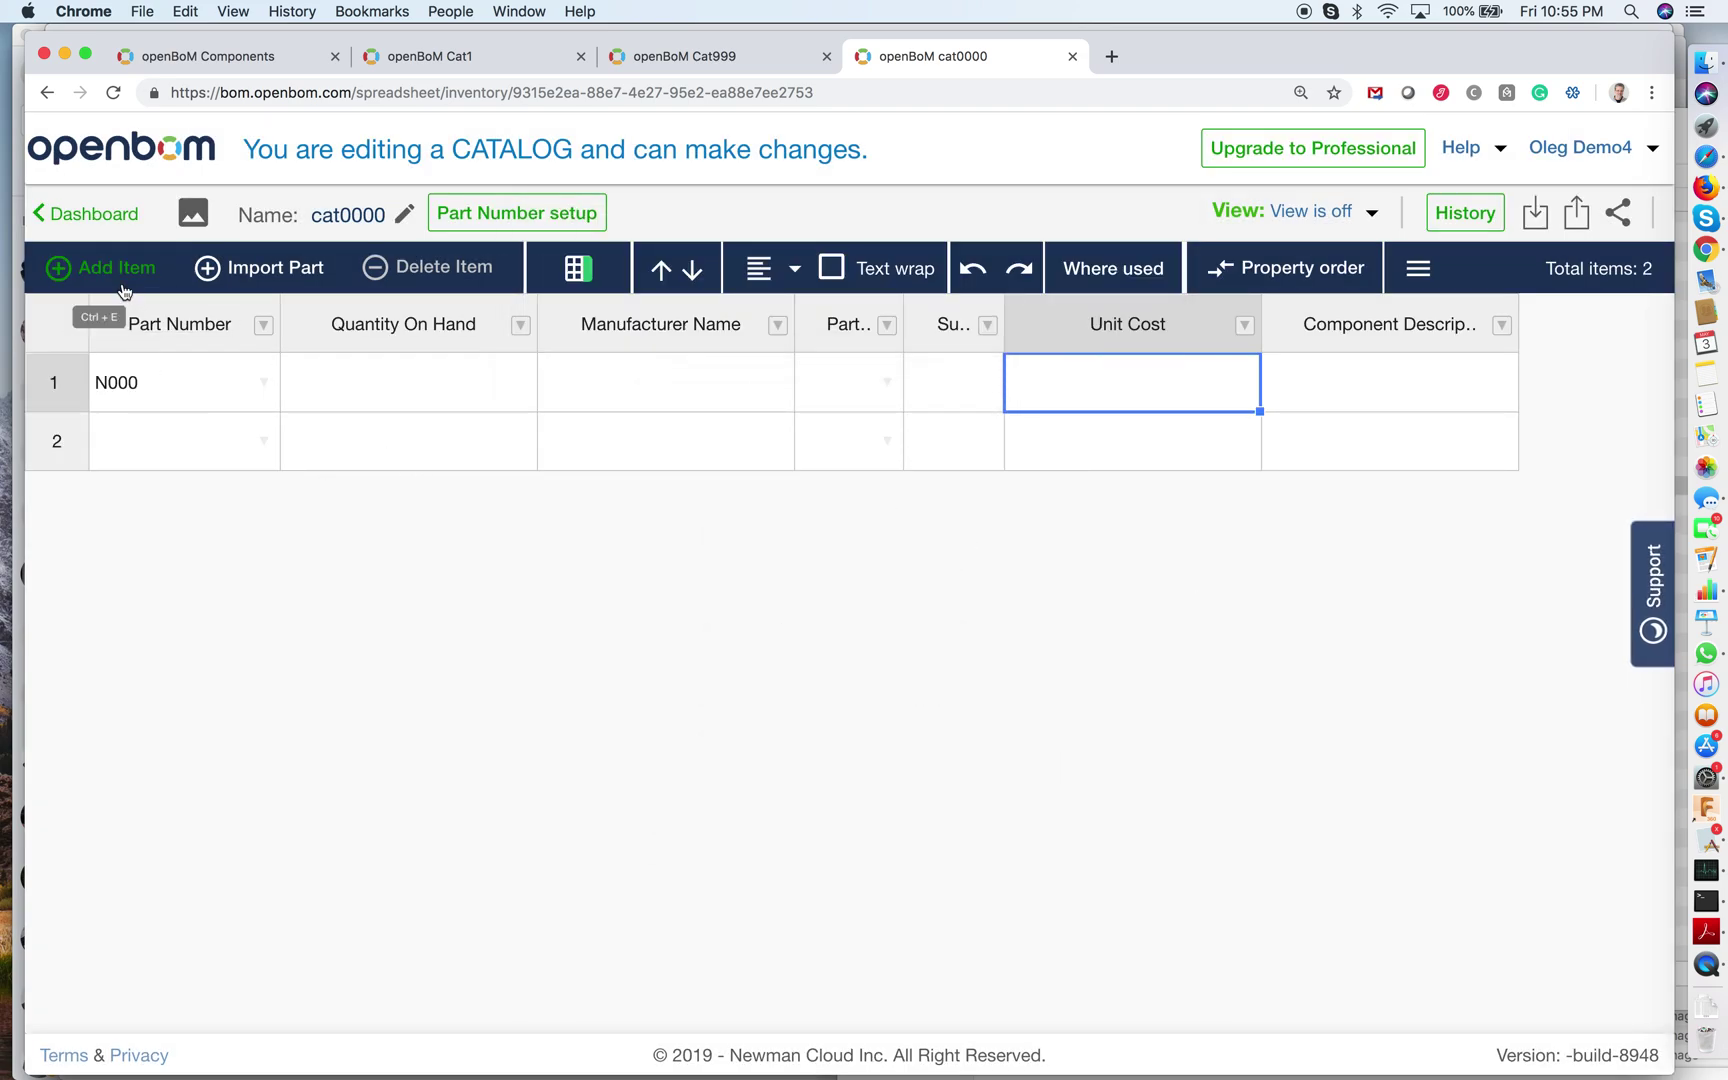
pyautogui.click(121, 284)
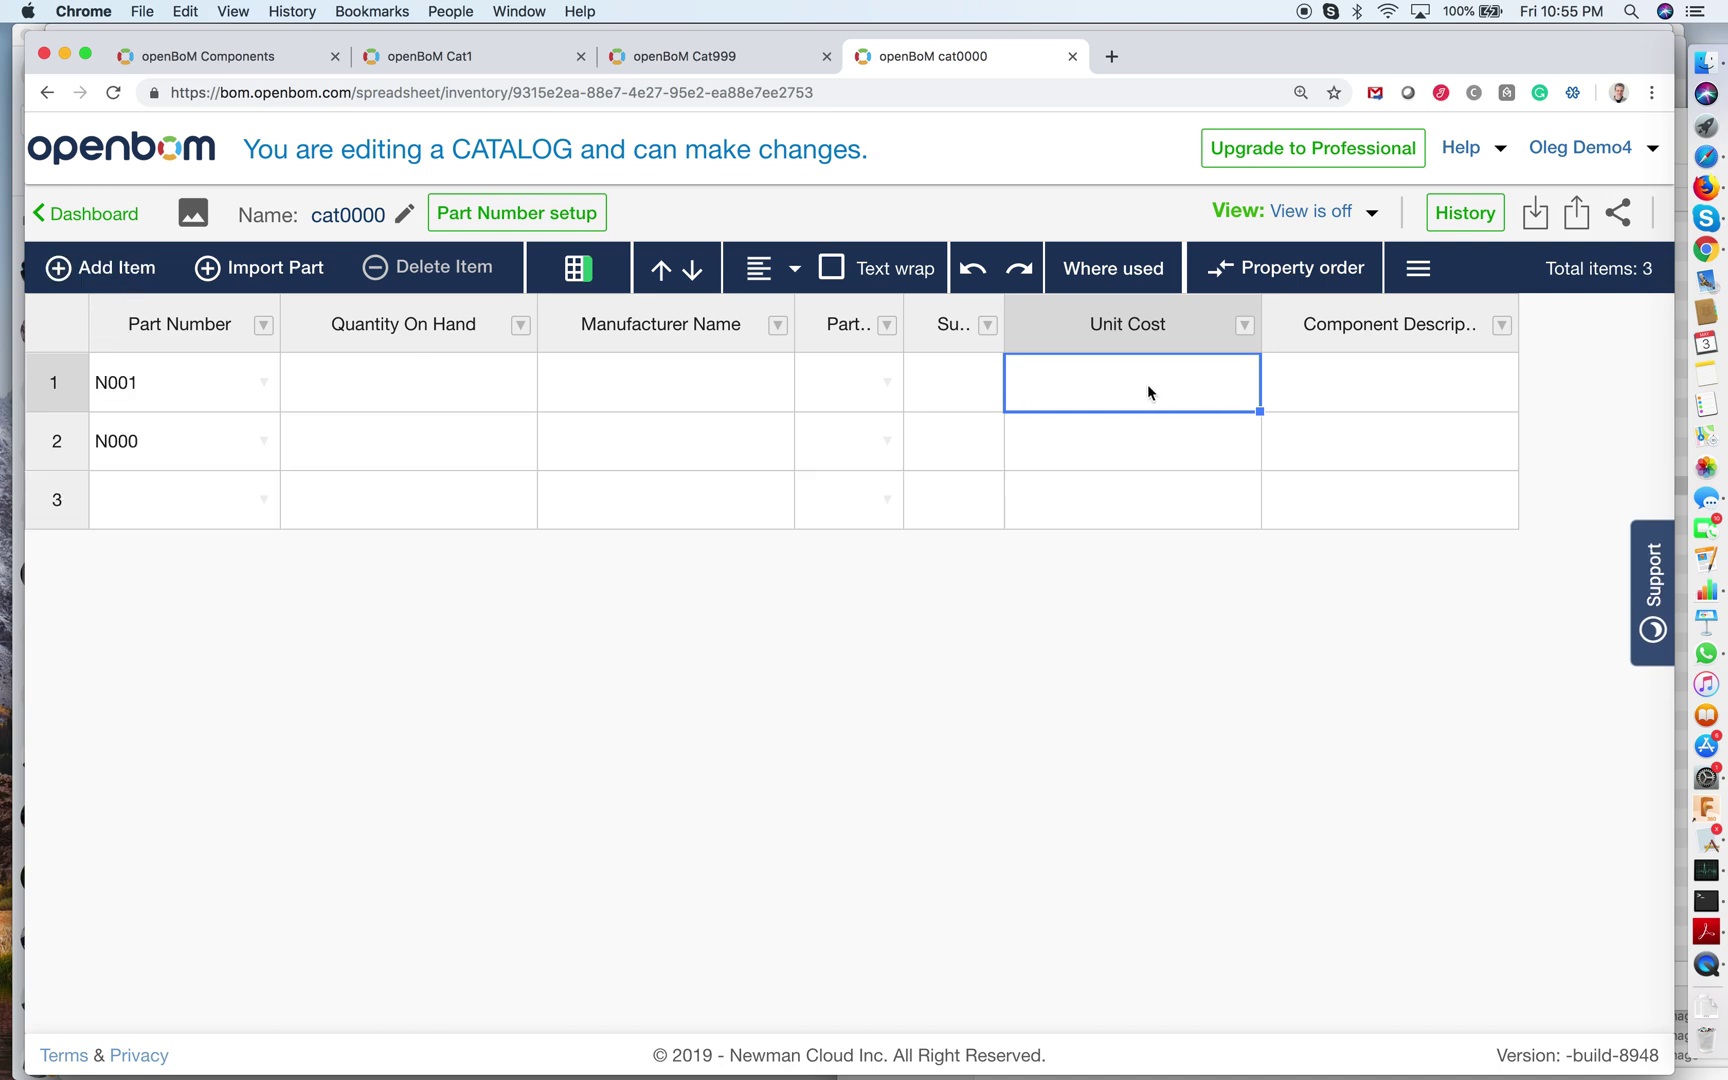
pyautogui.click(1358, 393)
pyautogui.write('screw')
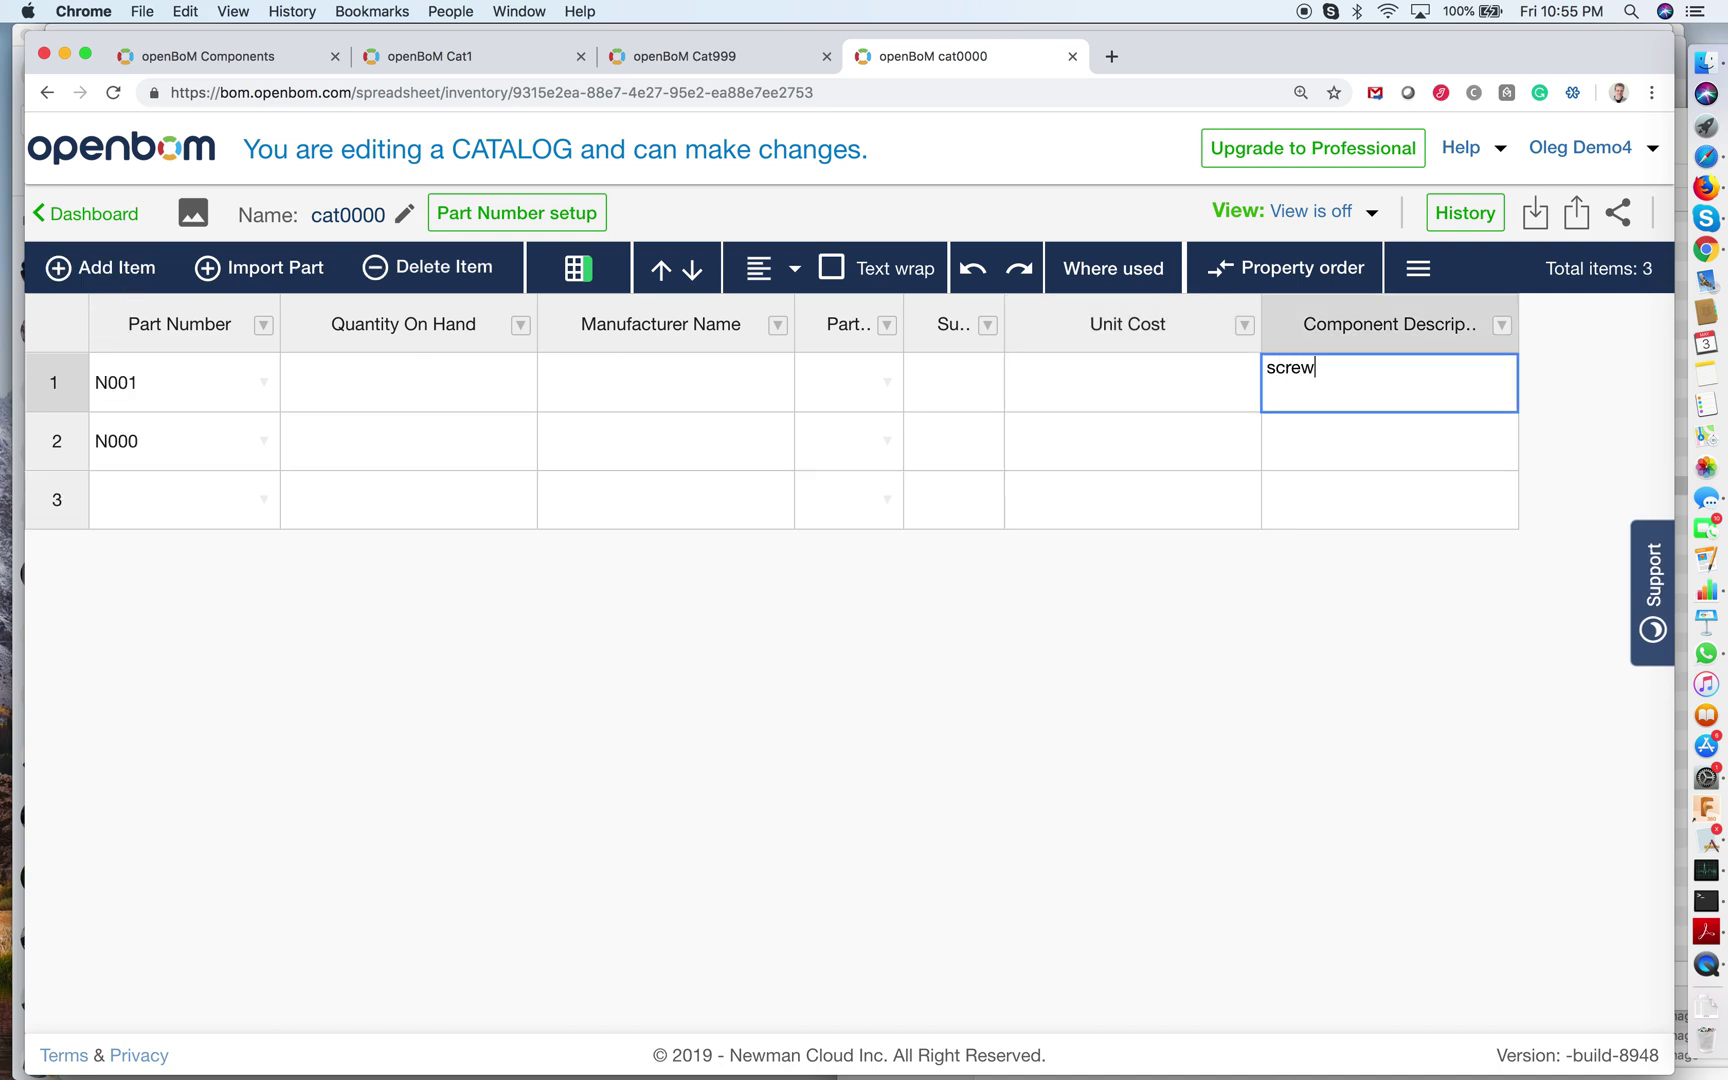
pyautogui.hotkey('shift', 'Tab')
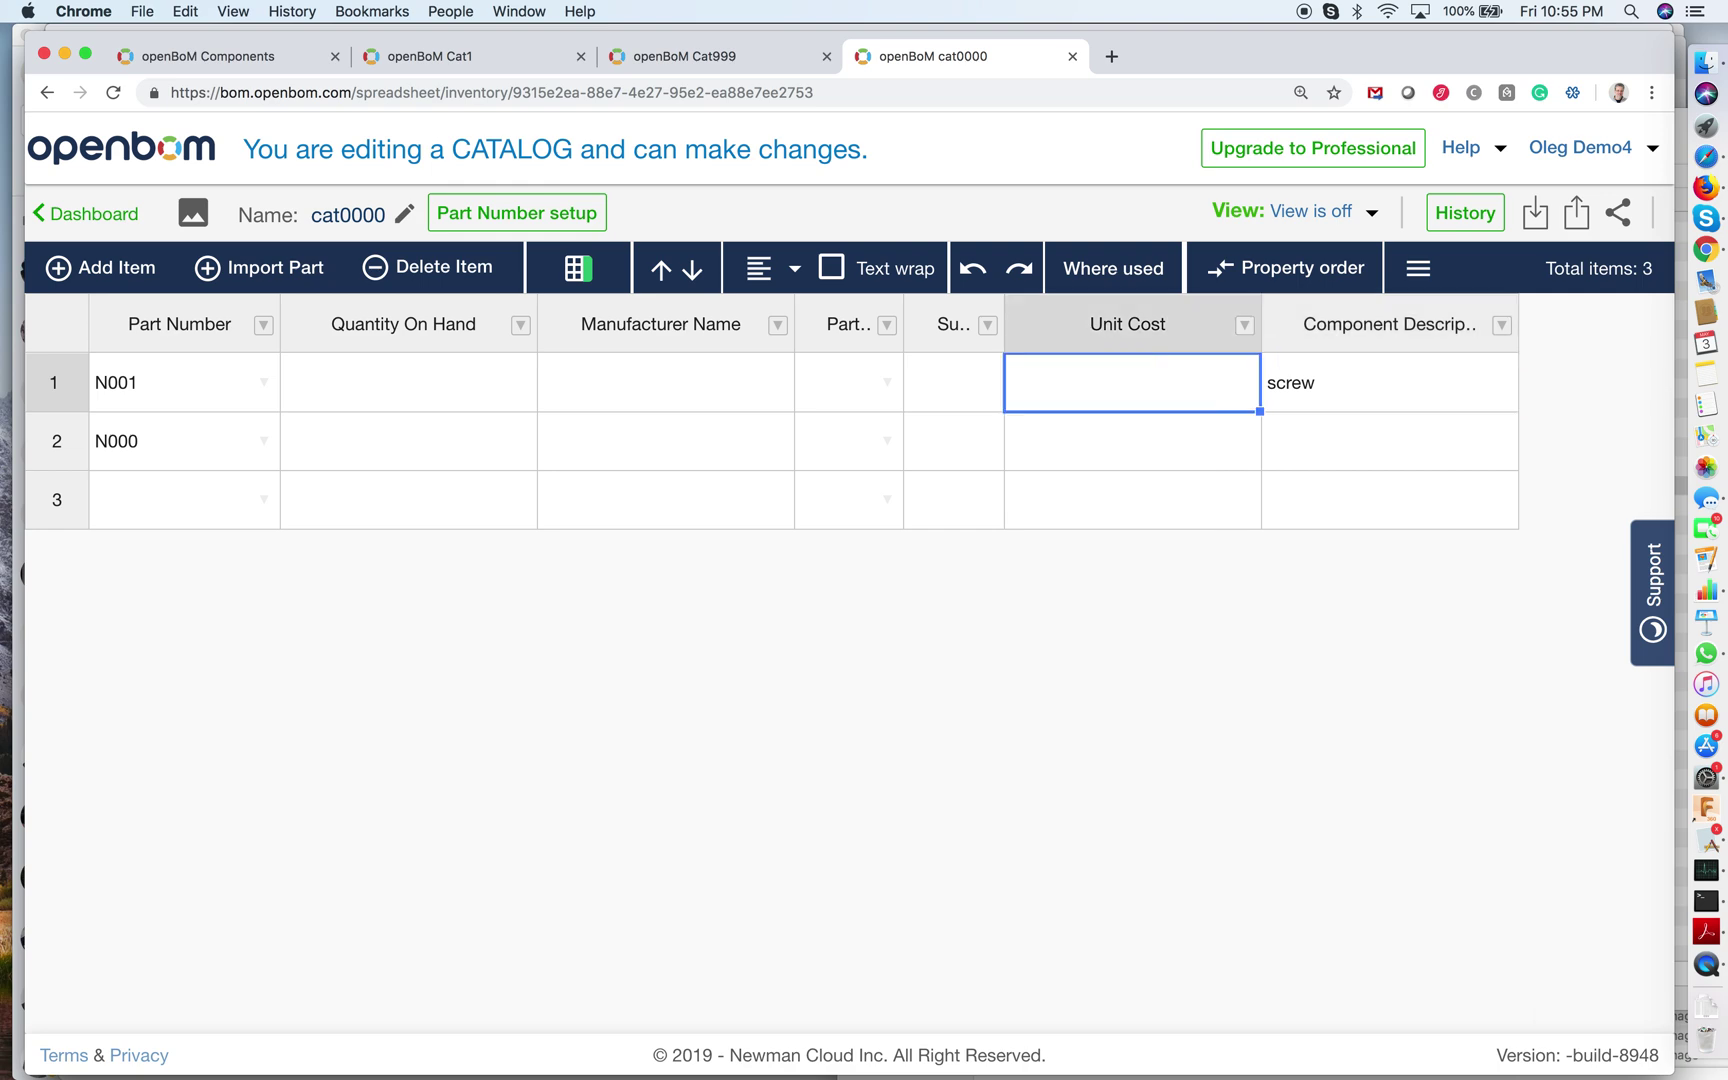
pyautogui.write('0.1')
pyautogui.press('Tab')
pyautogui.press('Return')
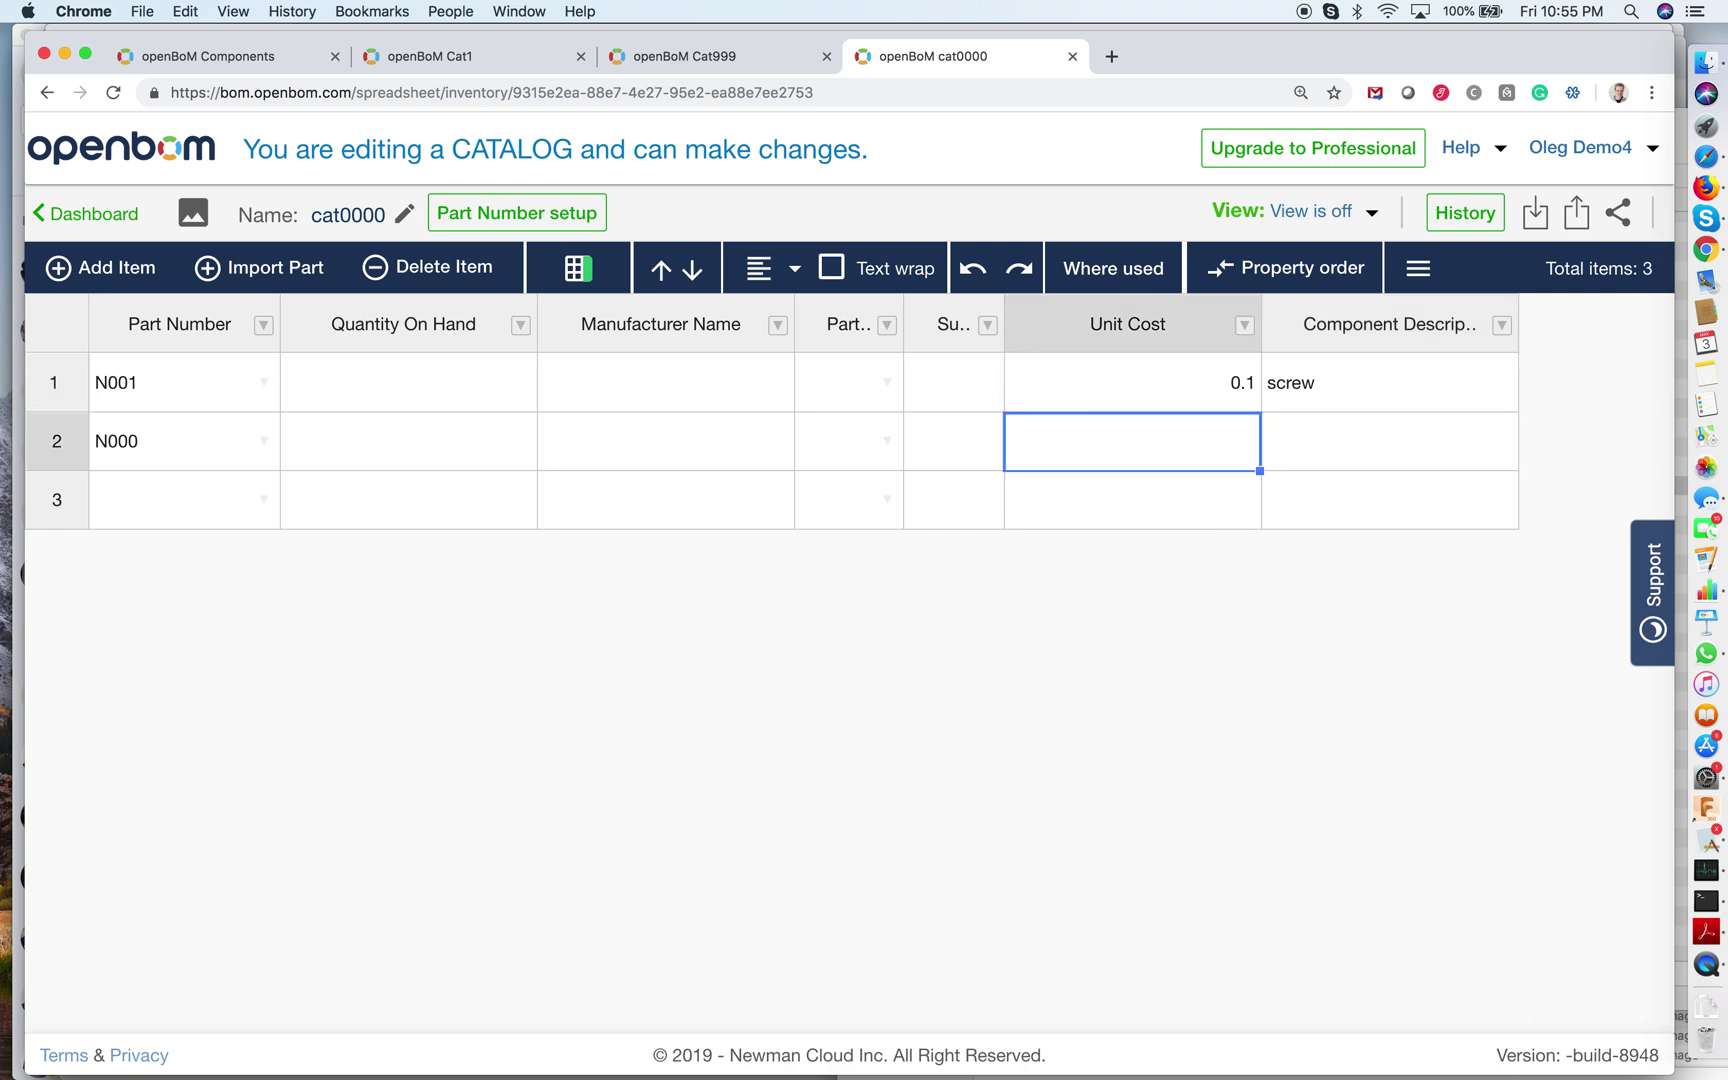
pyautogui.press('Tab')
pyautogui.write('wi')
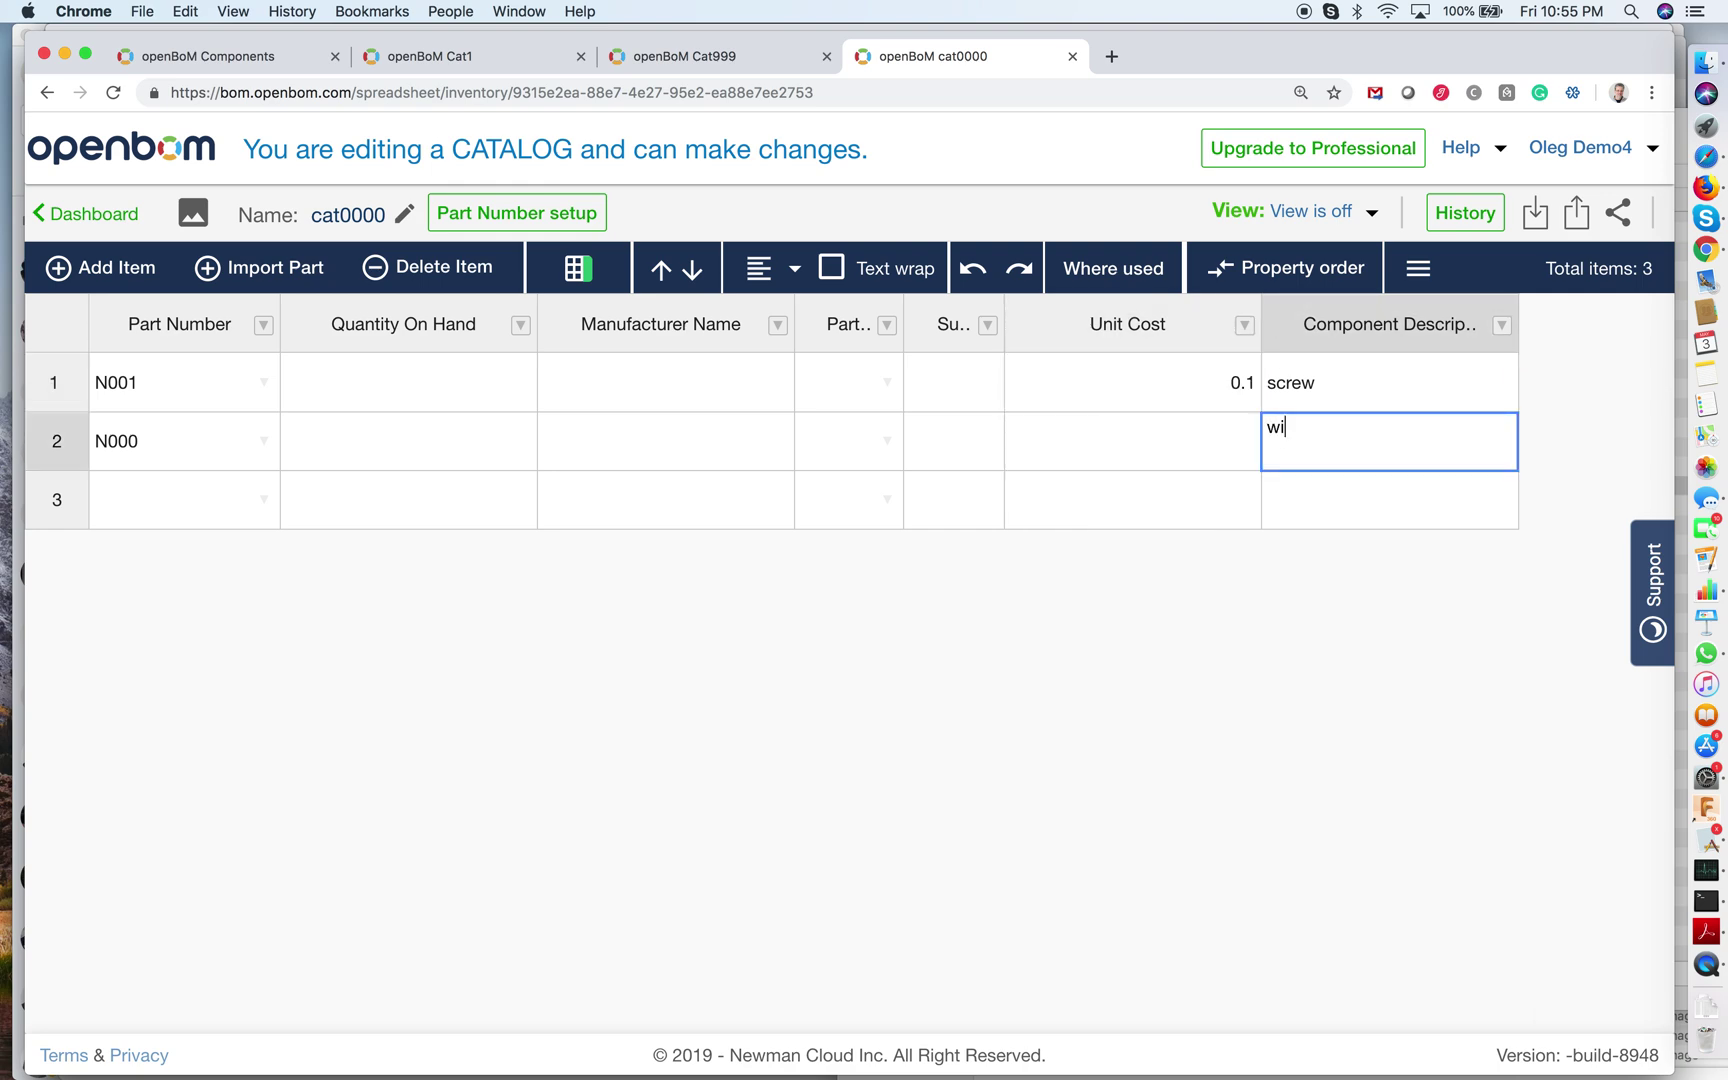
pyautogui.write('dget')
pyautogui.press('Tab')
pyautogui.hotkey('shift', 'Tab')
pyautogui.hotkey('shift', 'Tab')
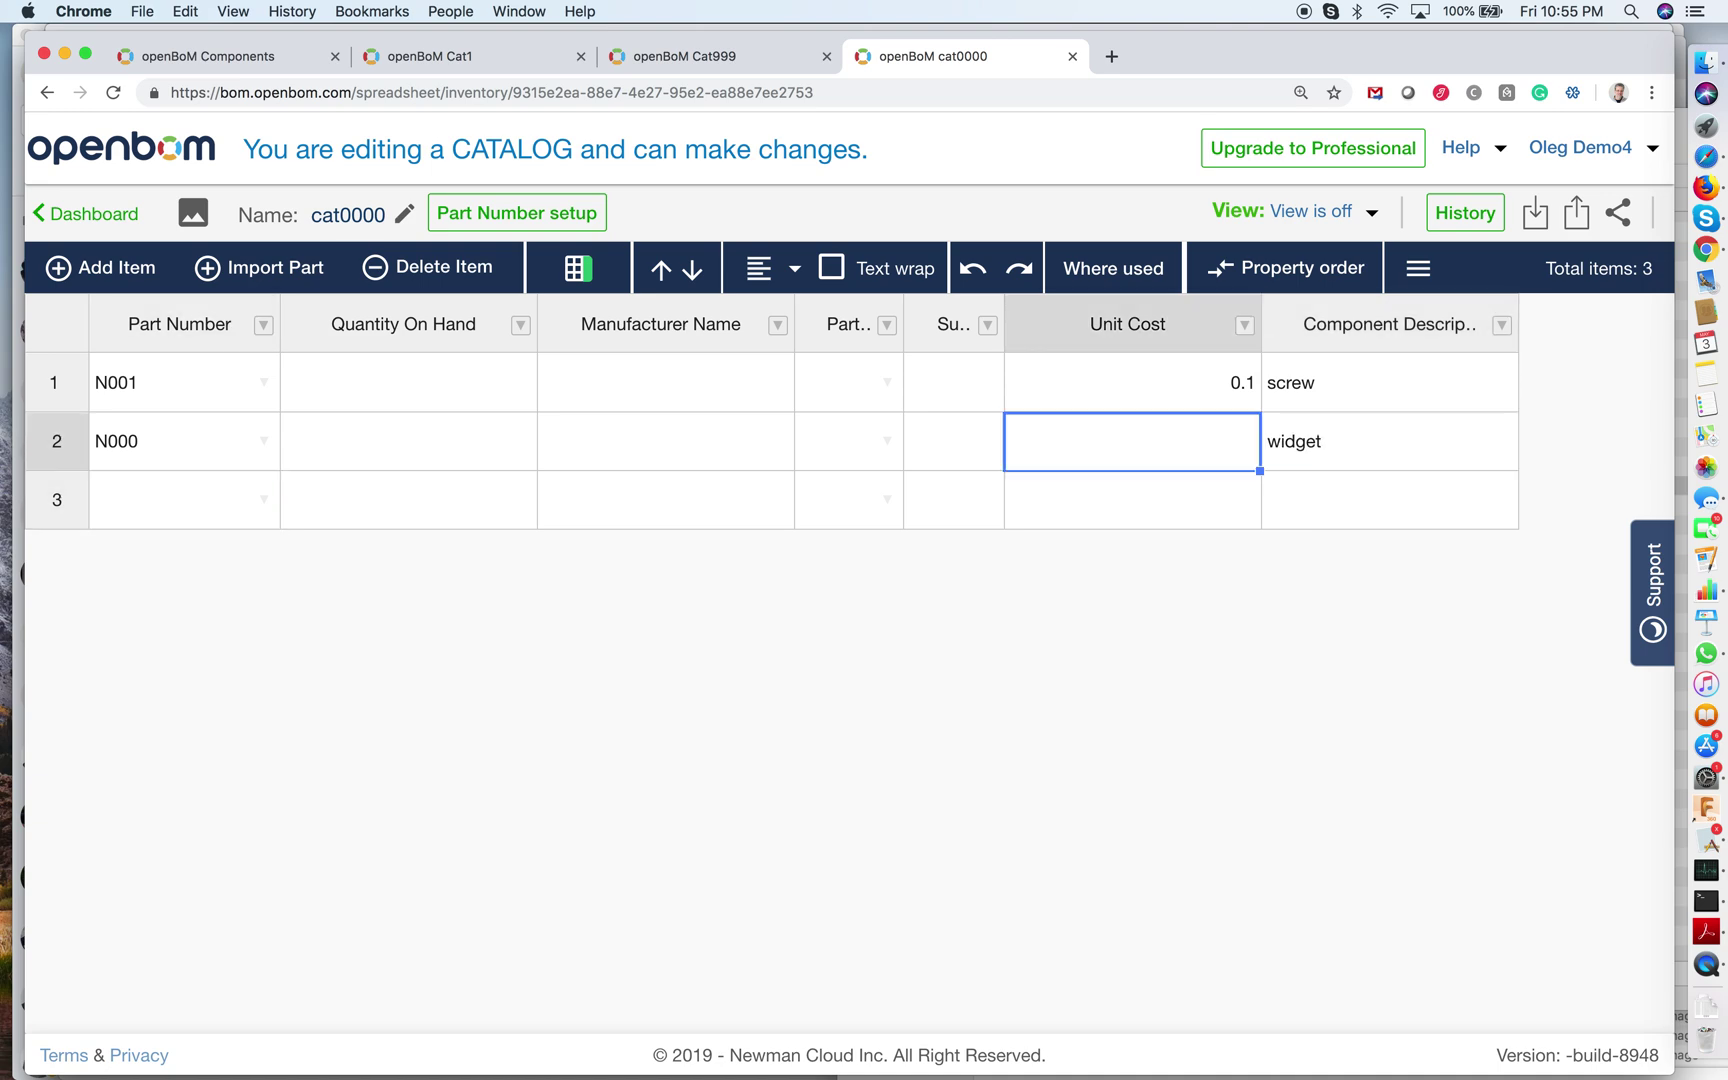
pyautogui.write('2.3')
pyautogui.press('Return')
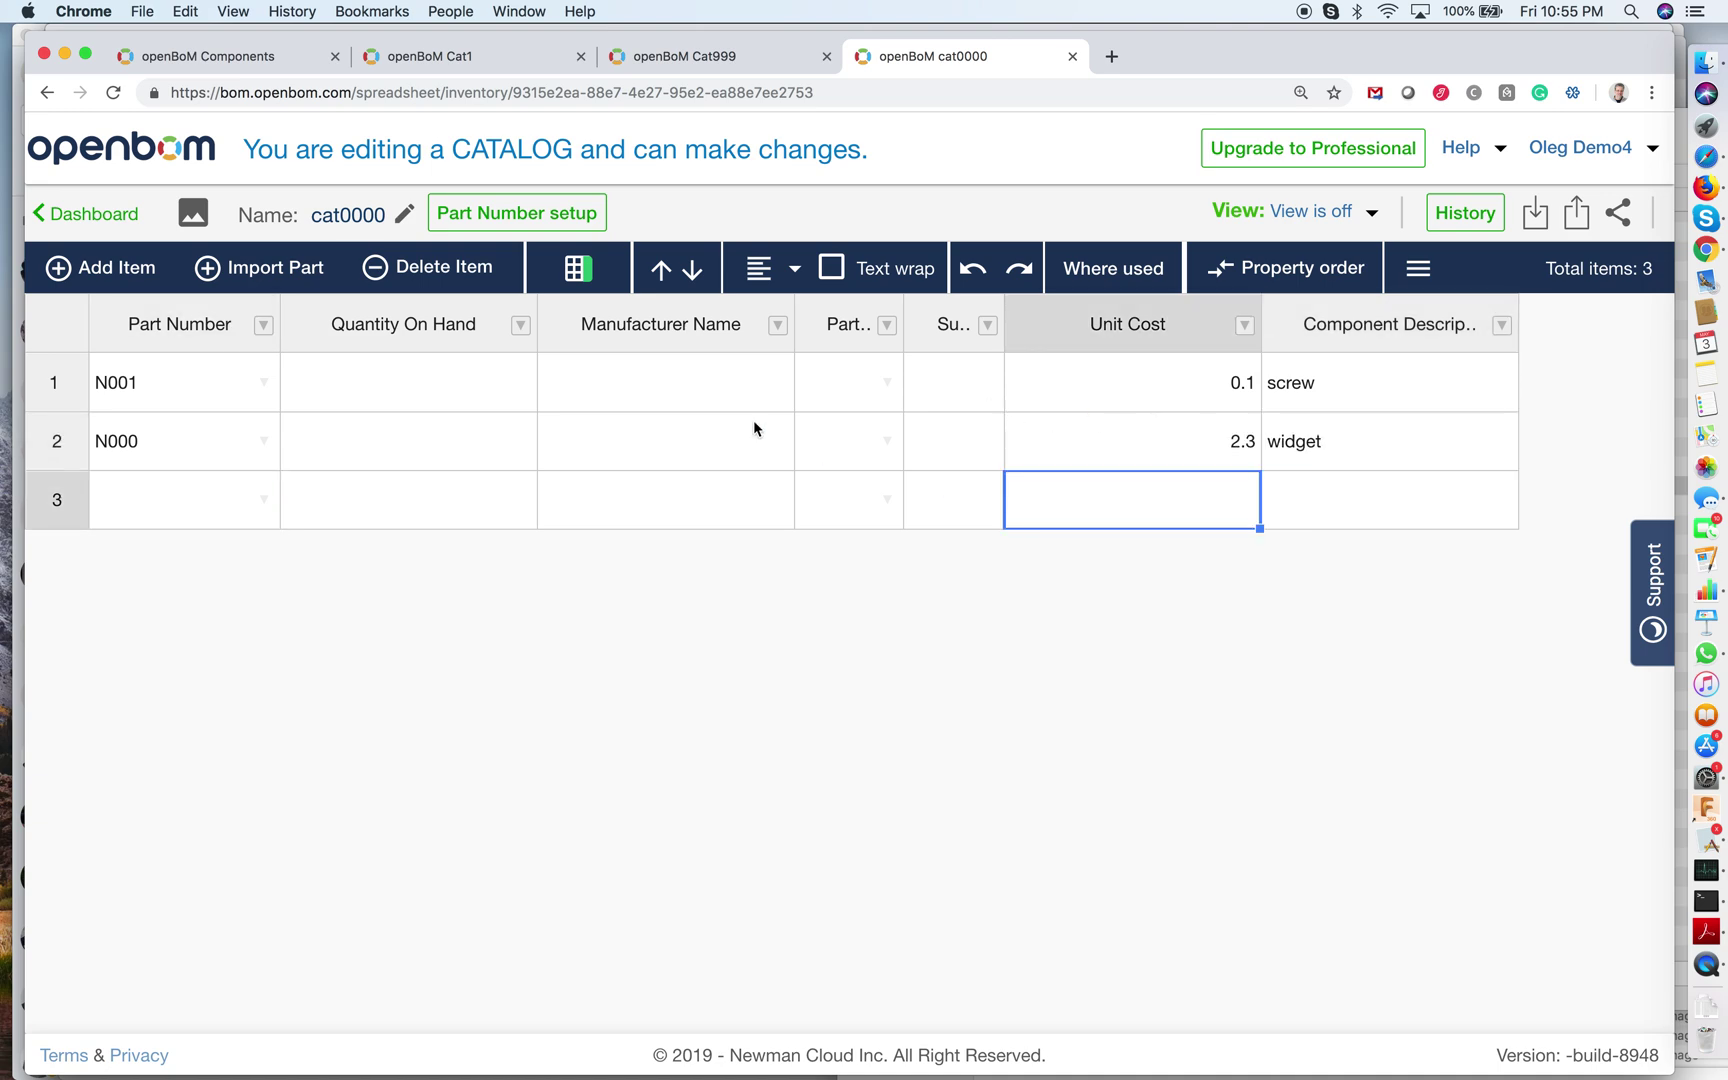
# Centre-align the values in the Unit Cost column.
pyautogui.click(177, 389)
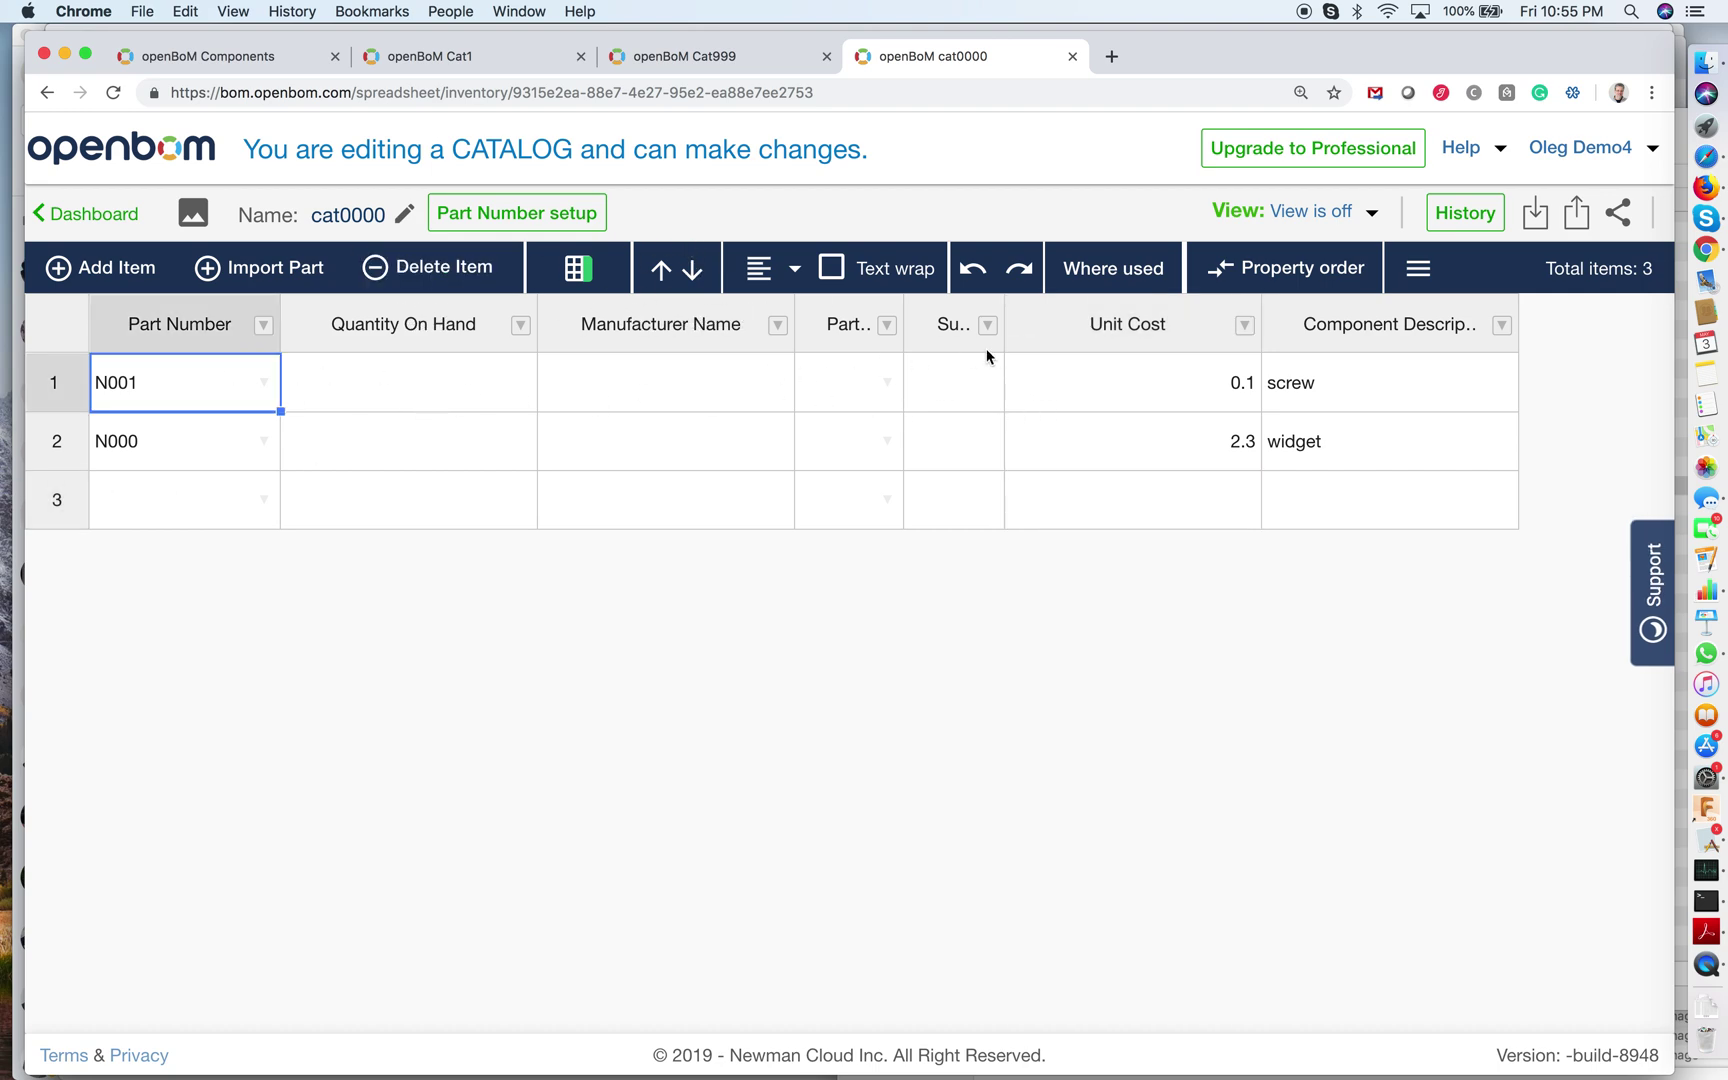
pyautogui.click(1135, 377)
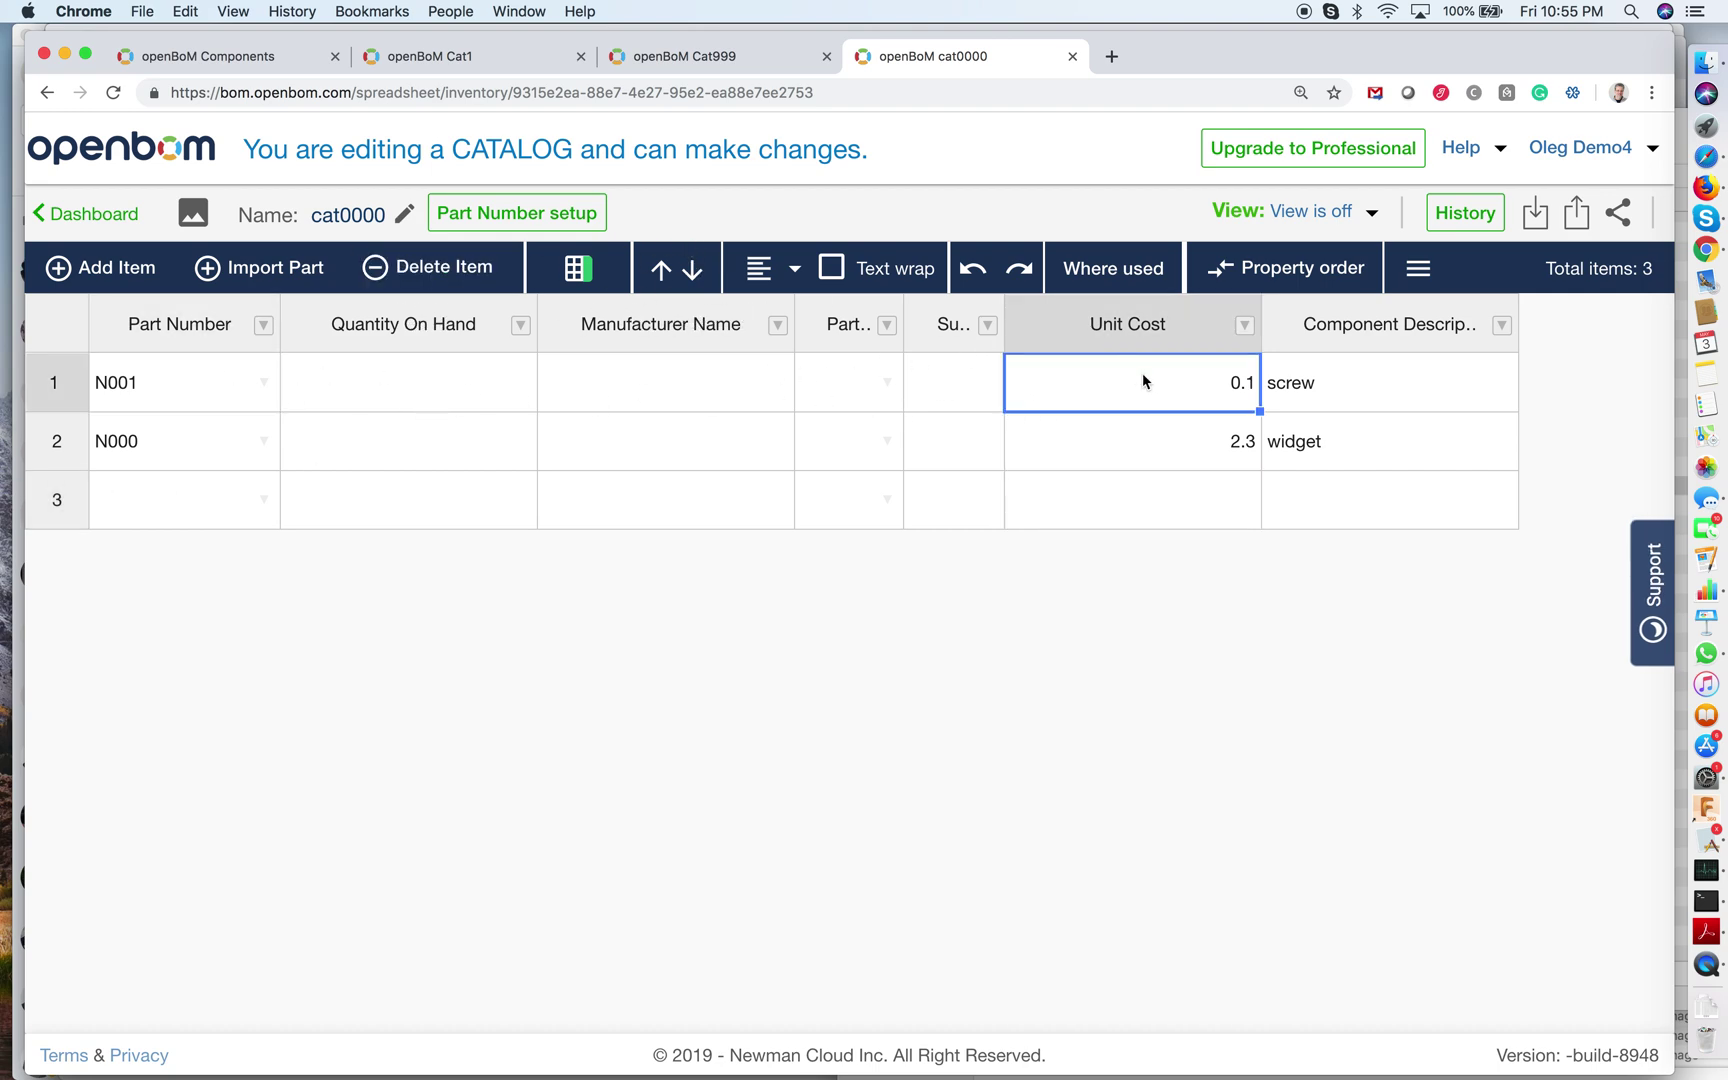
pyautogui.click(741, 272)
pyautogui.click(837, 320)
# From the dashboard, create a new BOM with part number 93939 named 'new product' and save it.
pyautogui.click(88, 214)
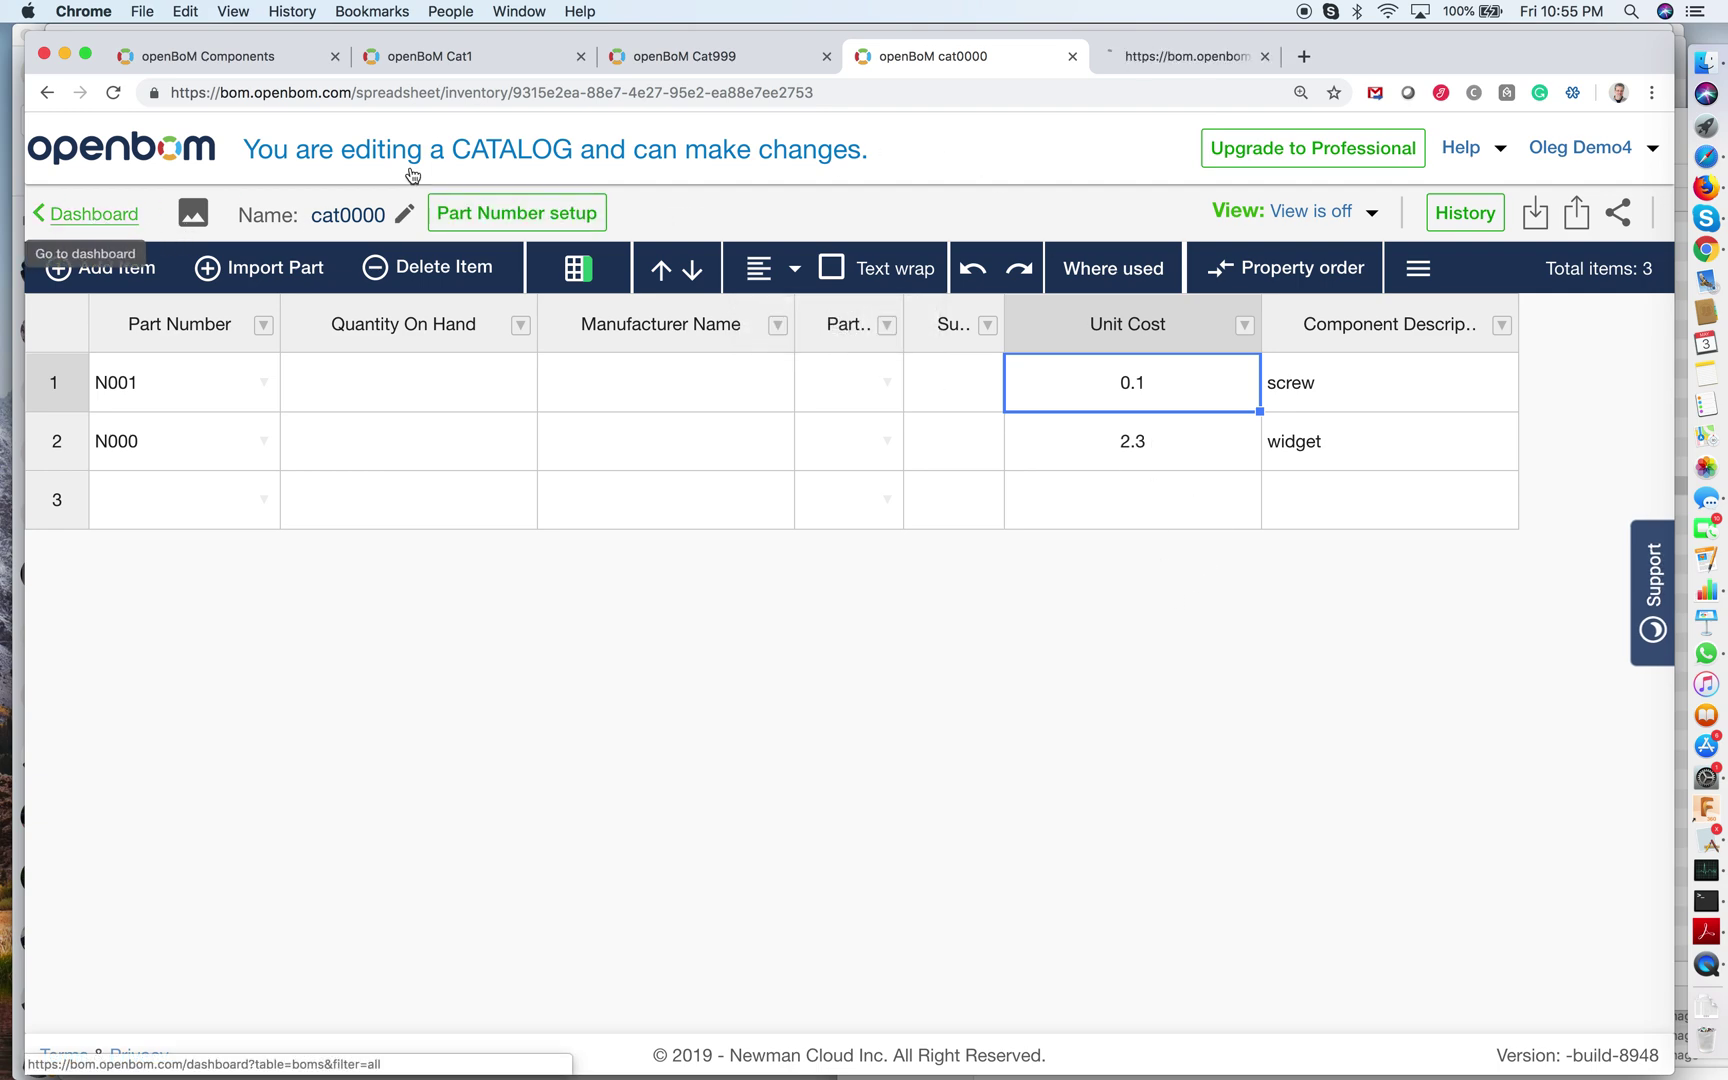
pyautogui.click(1164, 57)
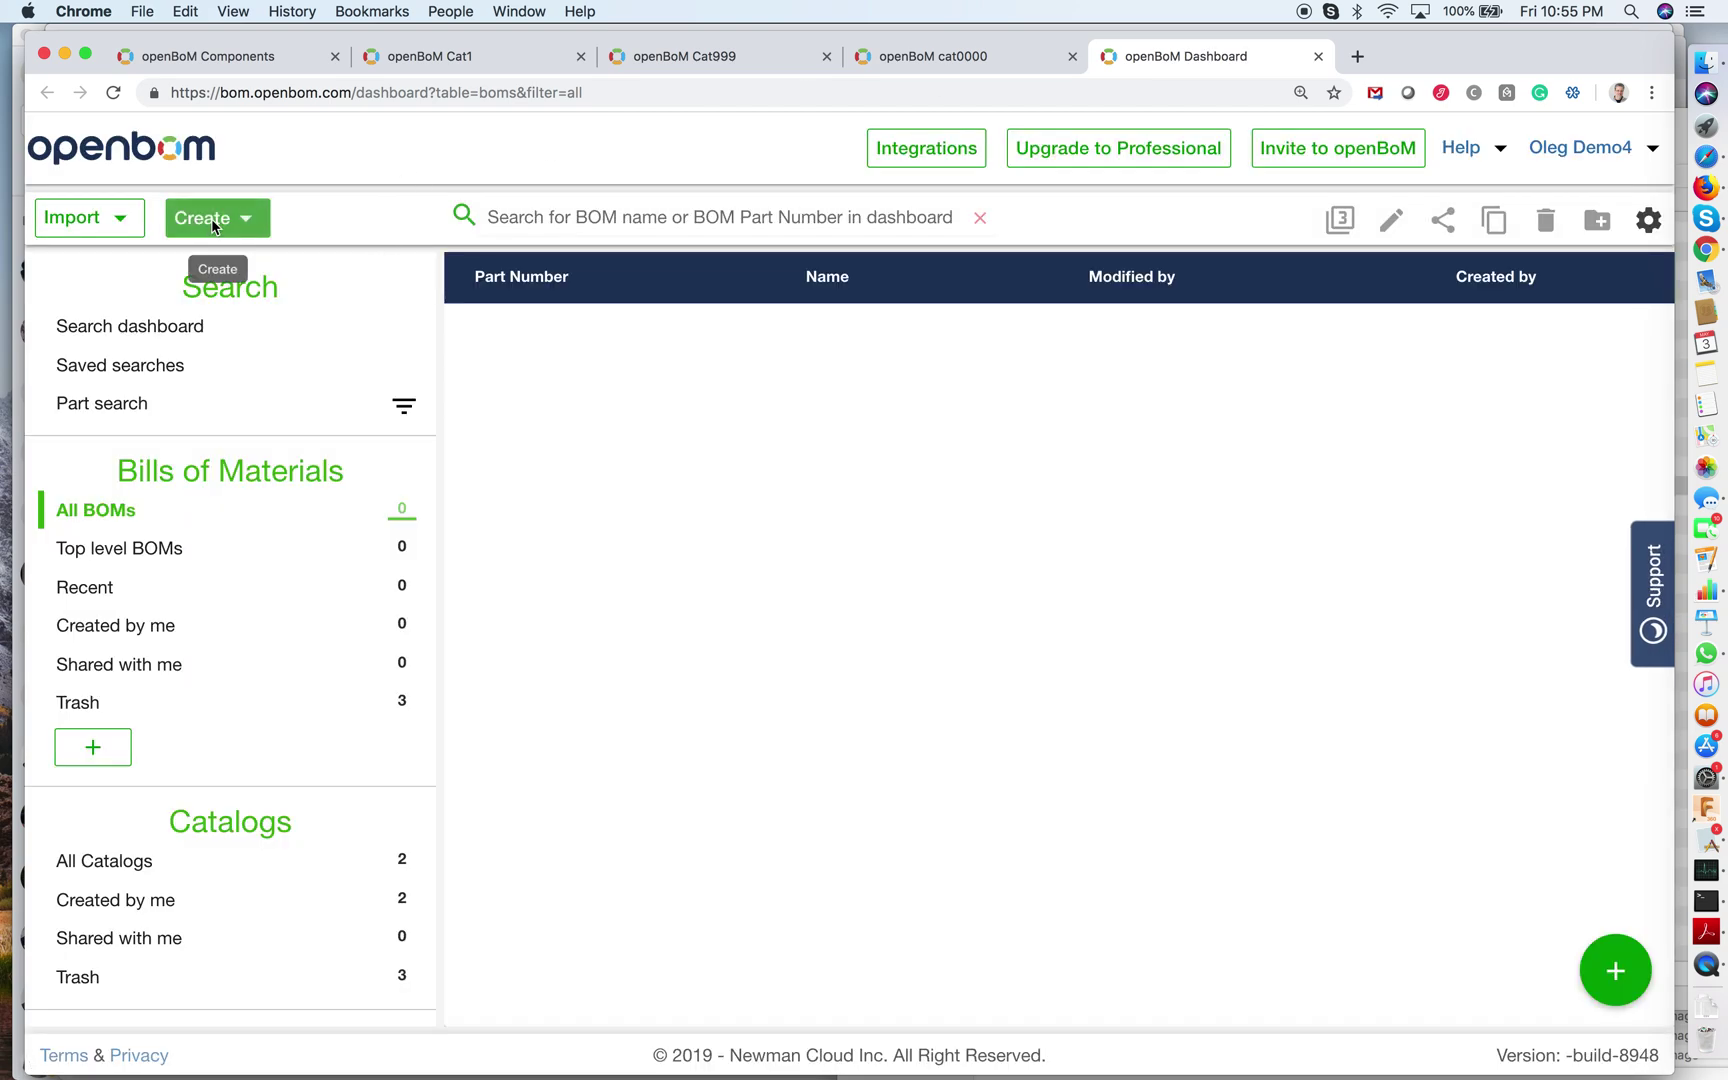
pyautogui.click(216, 217)
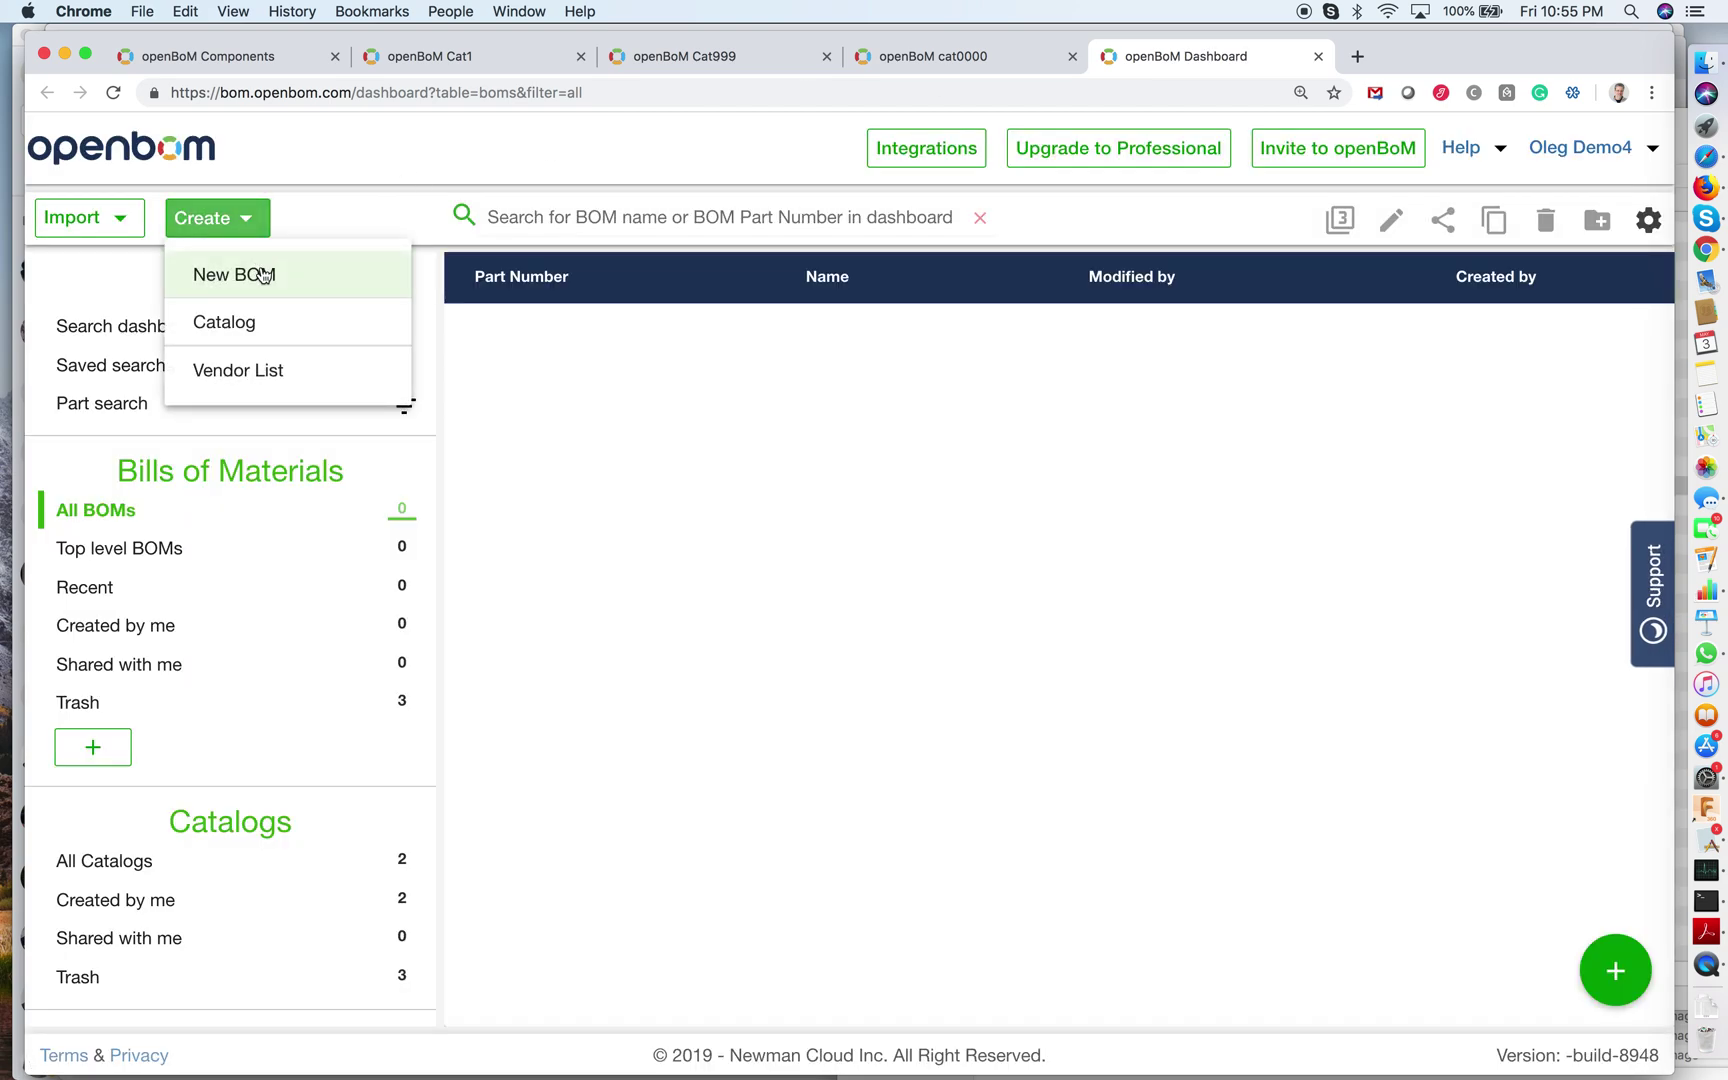
pyautogui.click(264, 276)
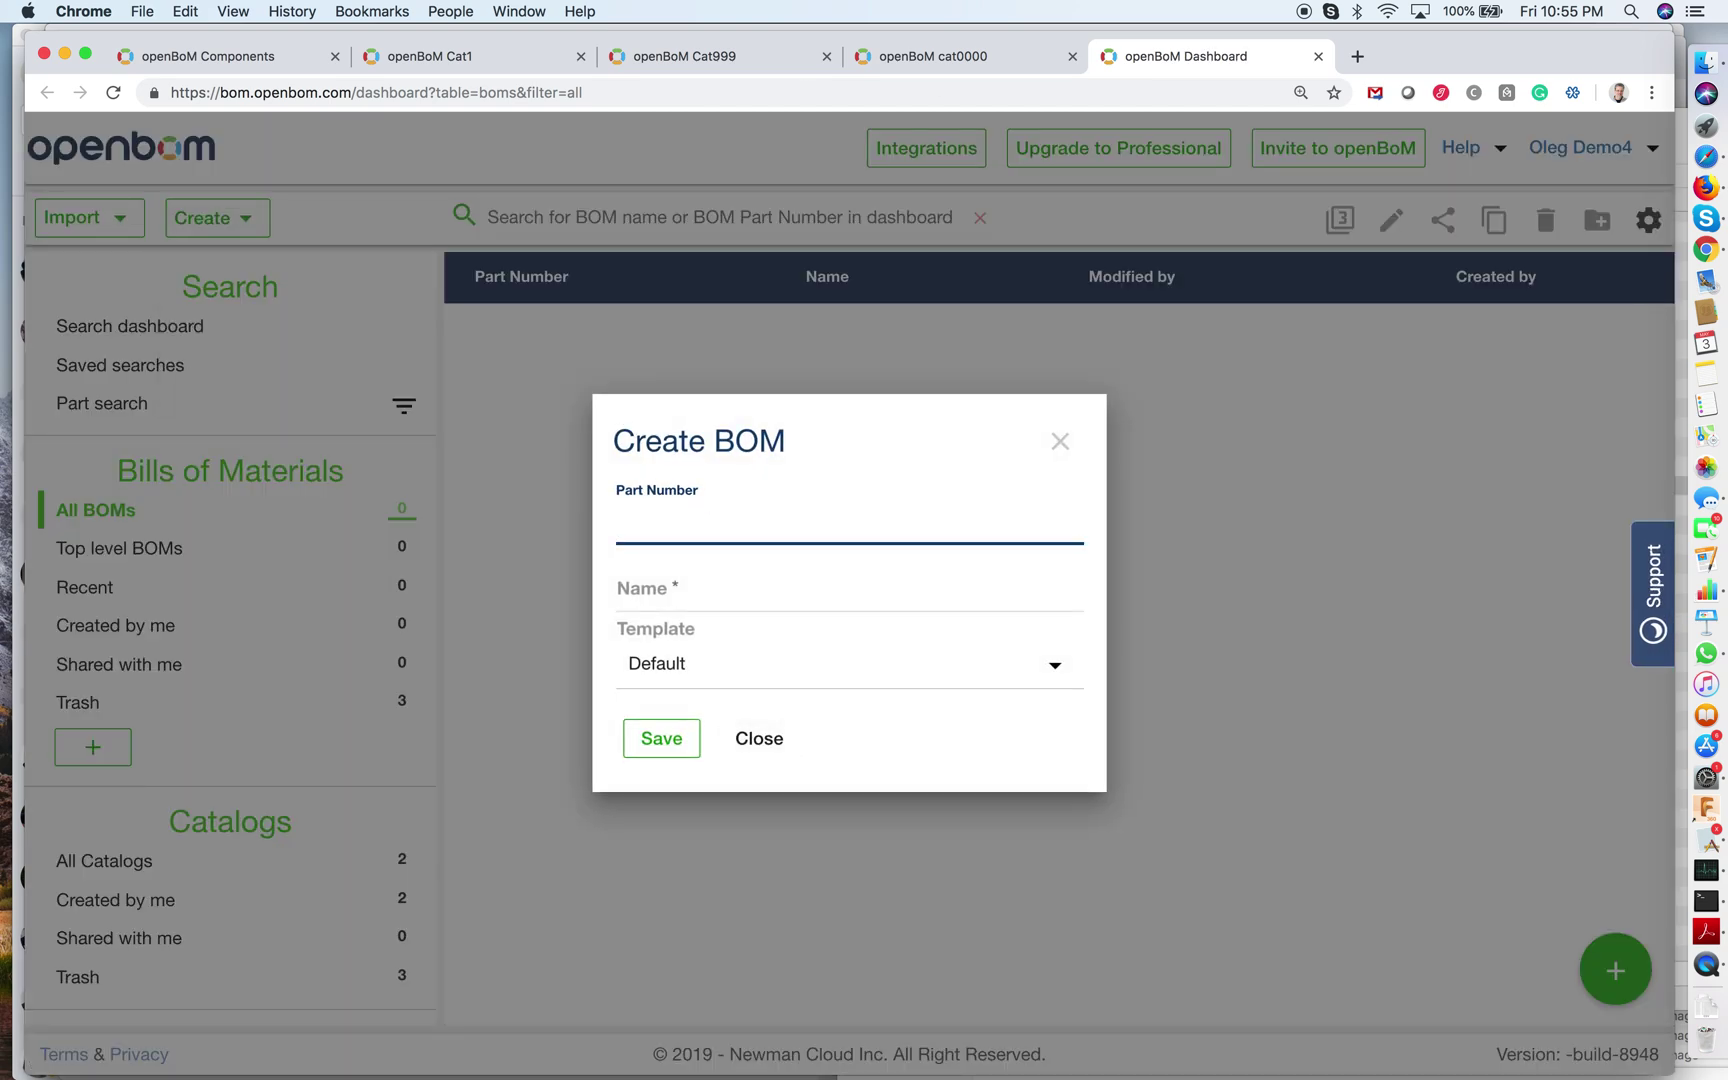
pyautogui.write('93939')
pyautogui.press('Tab')
pyautogui.write('ne')
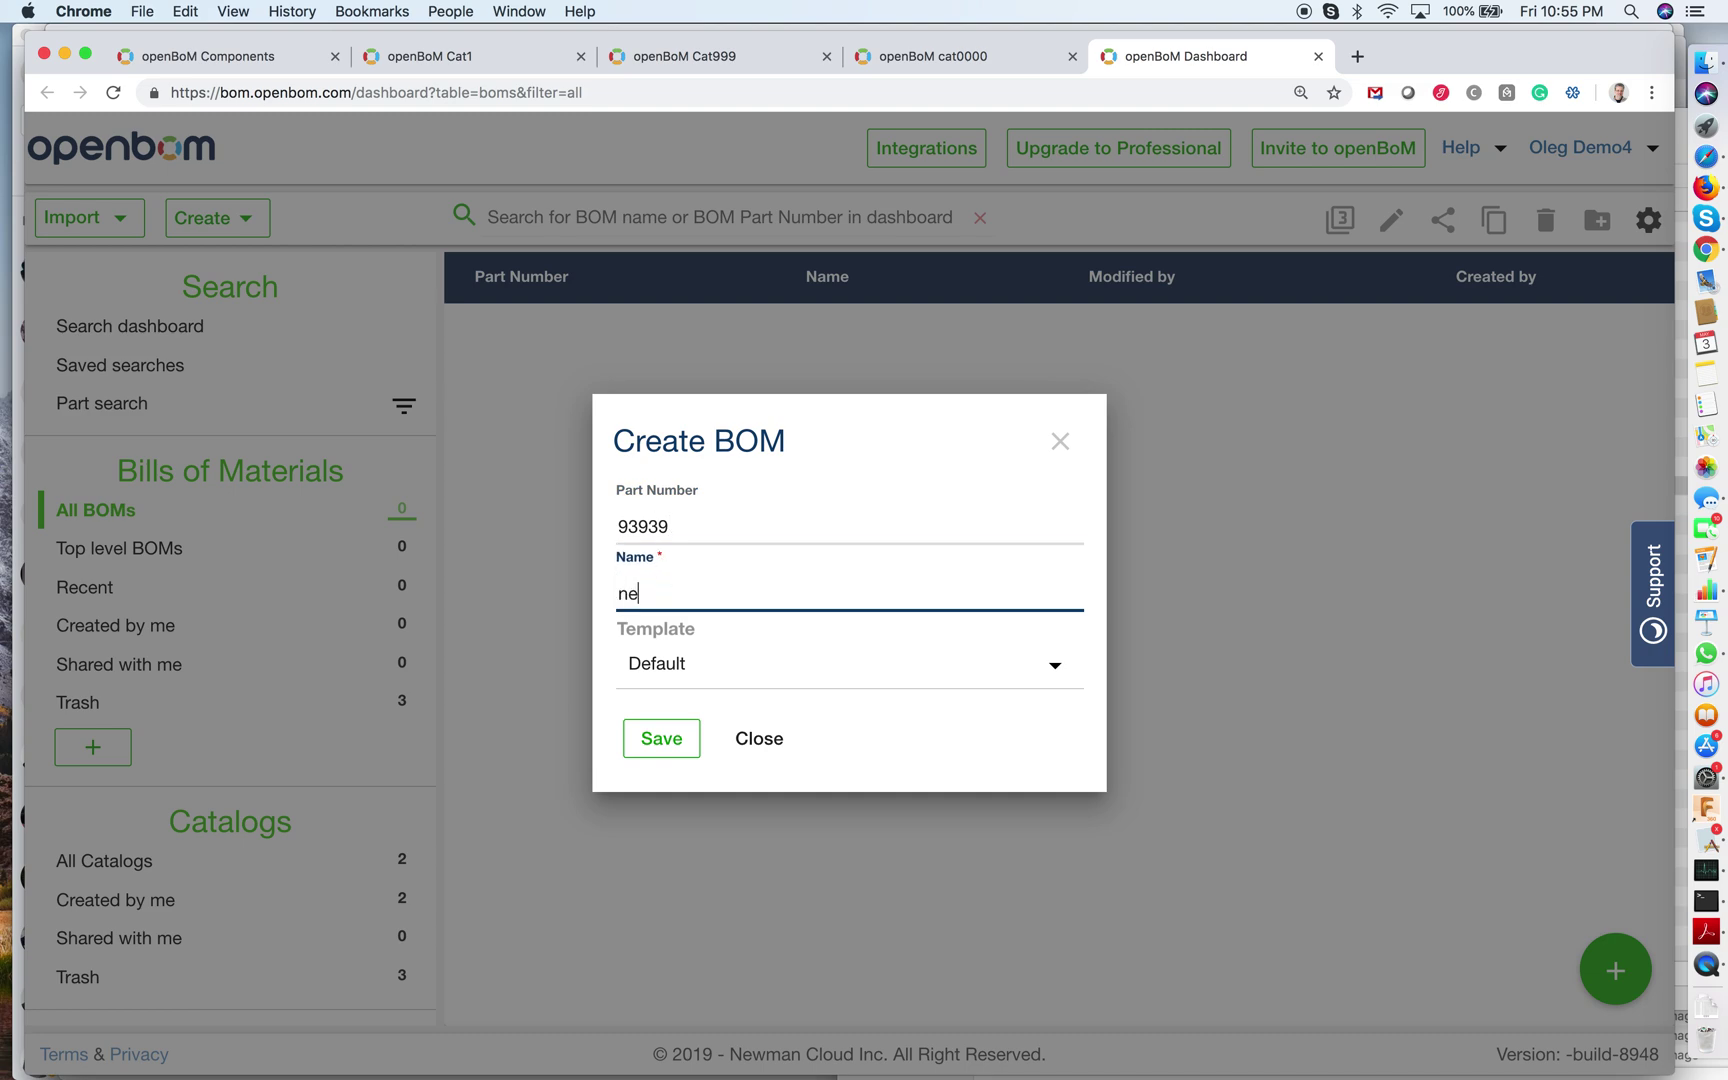
pyautogui.write('w product')
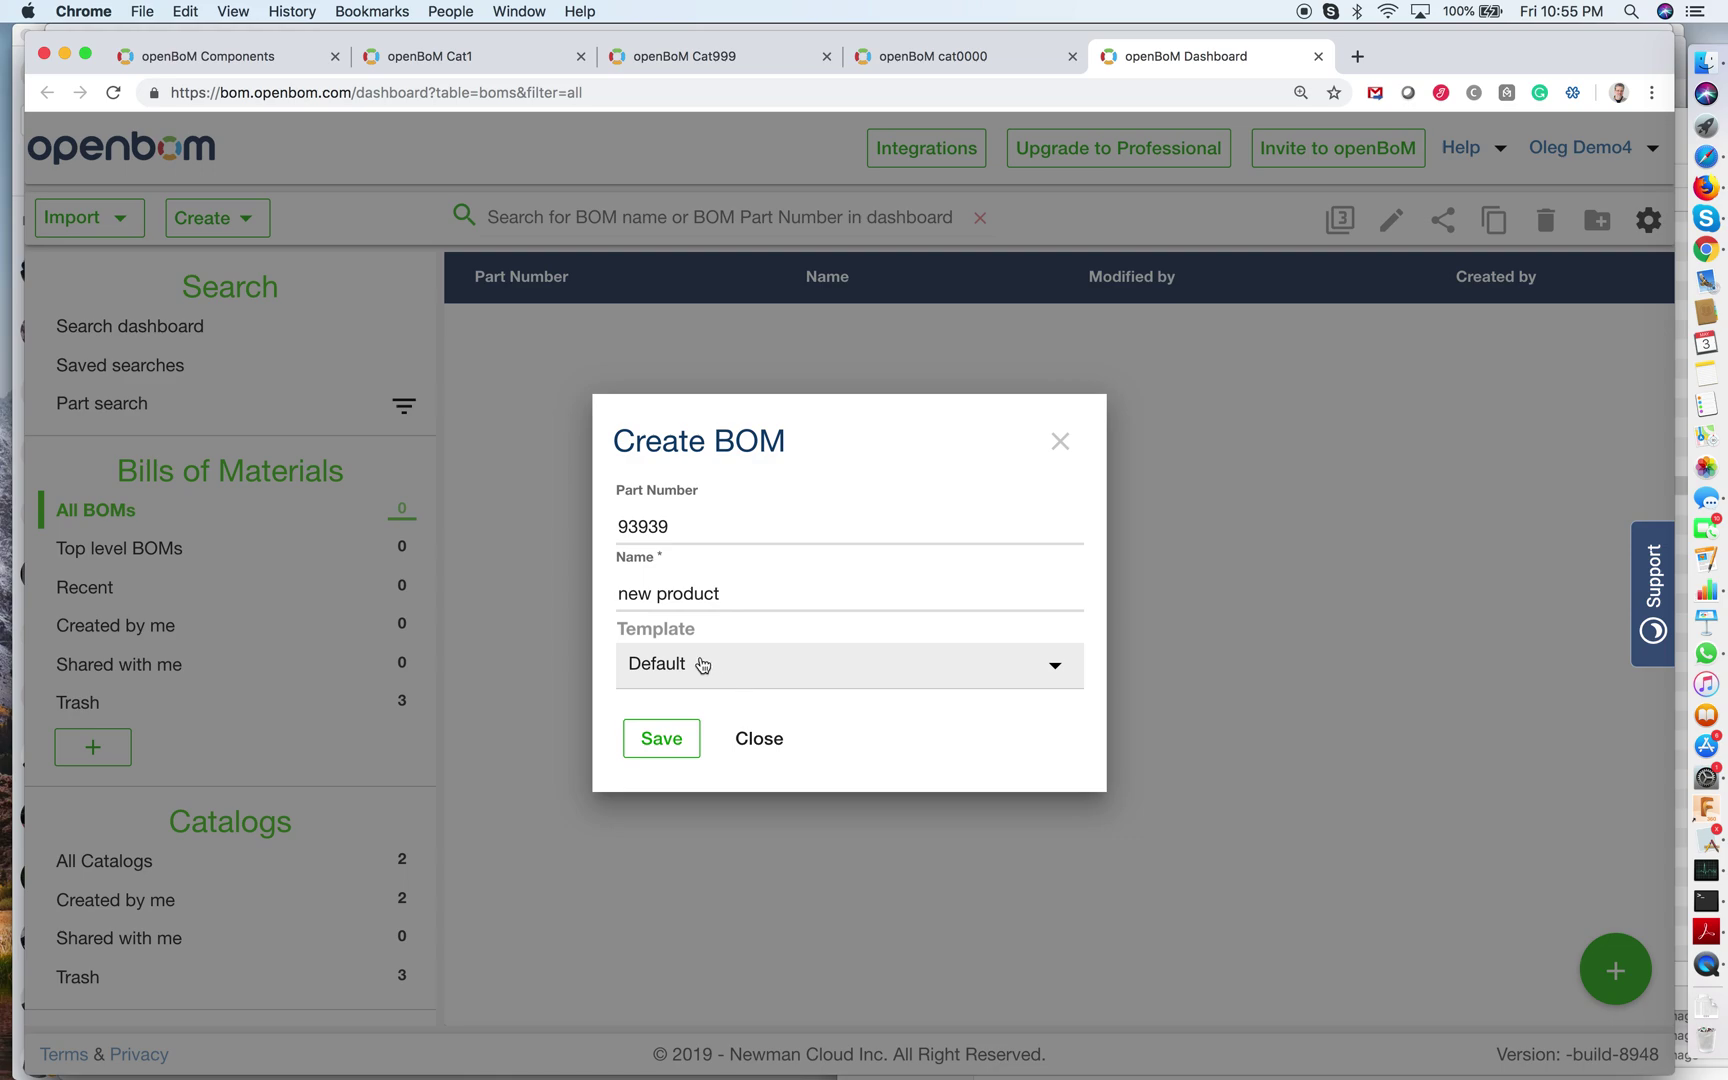
pyautogui.click(683, 742)
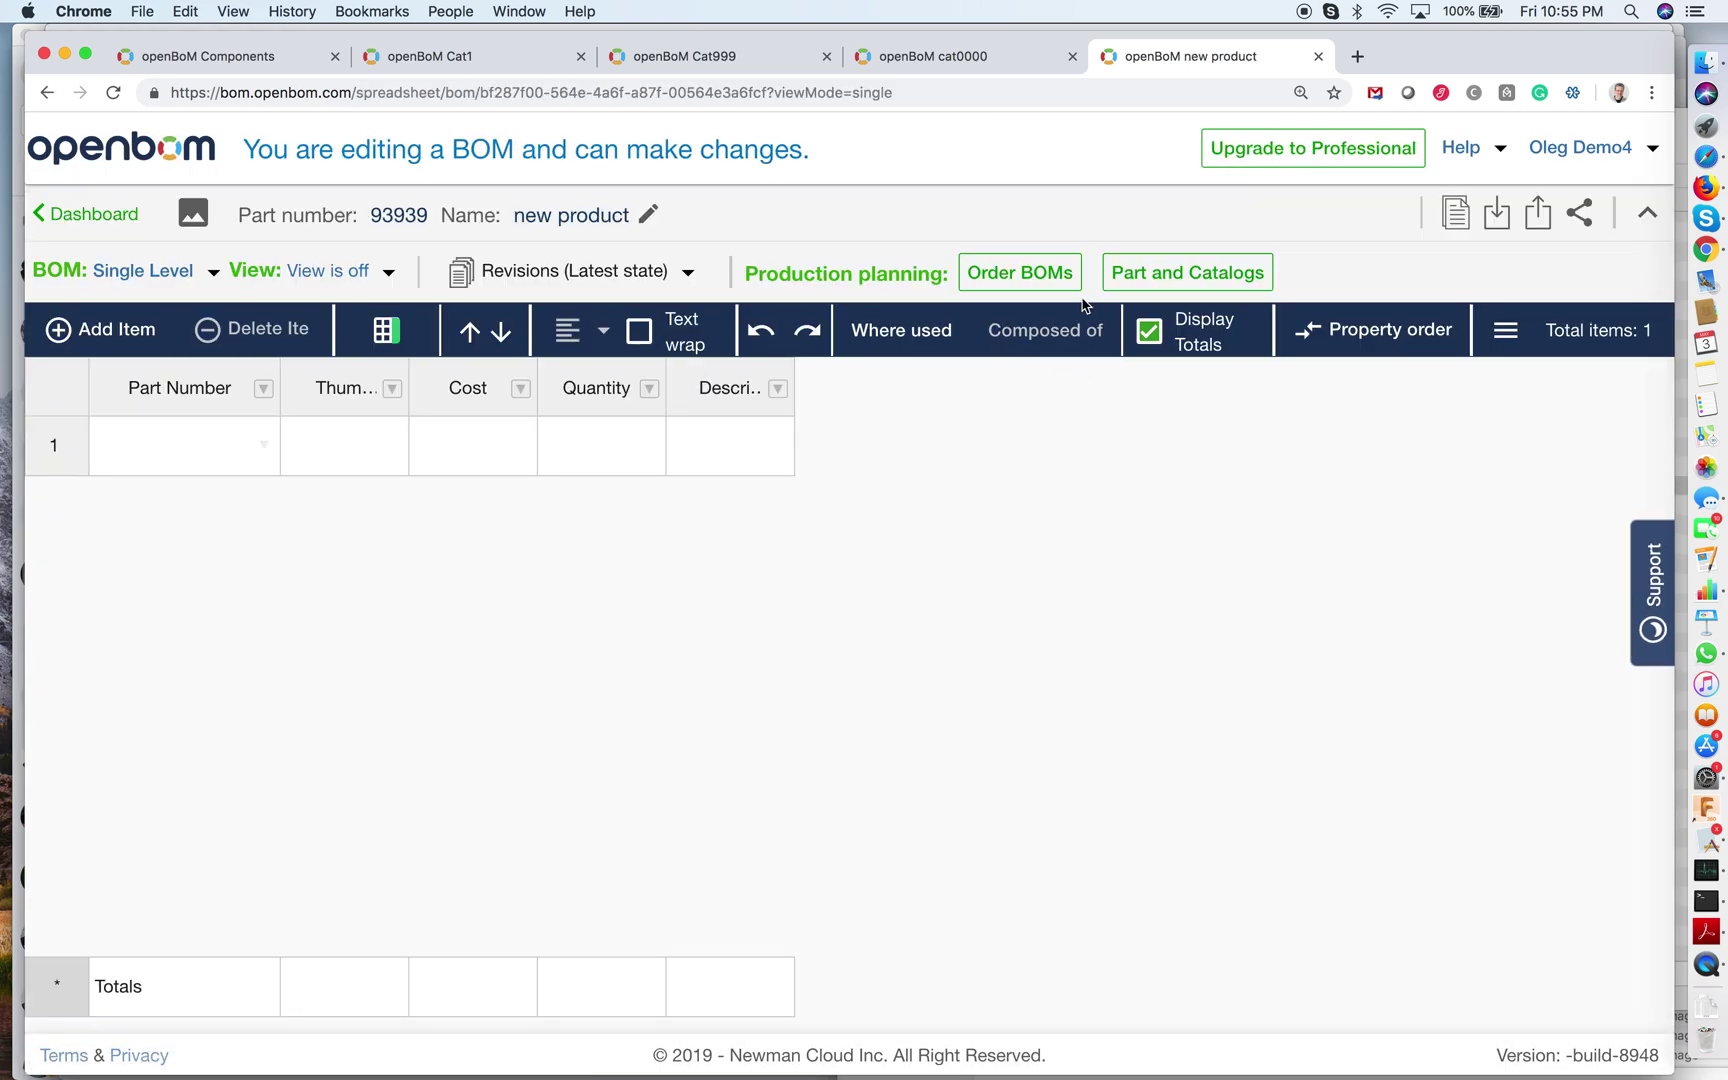
# Link the cat0000 catalog to the BOM in the parts and catalogs configuration.
pyautogui.click(1188, 273)
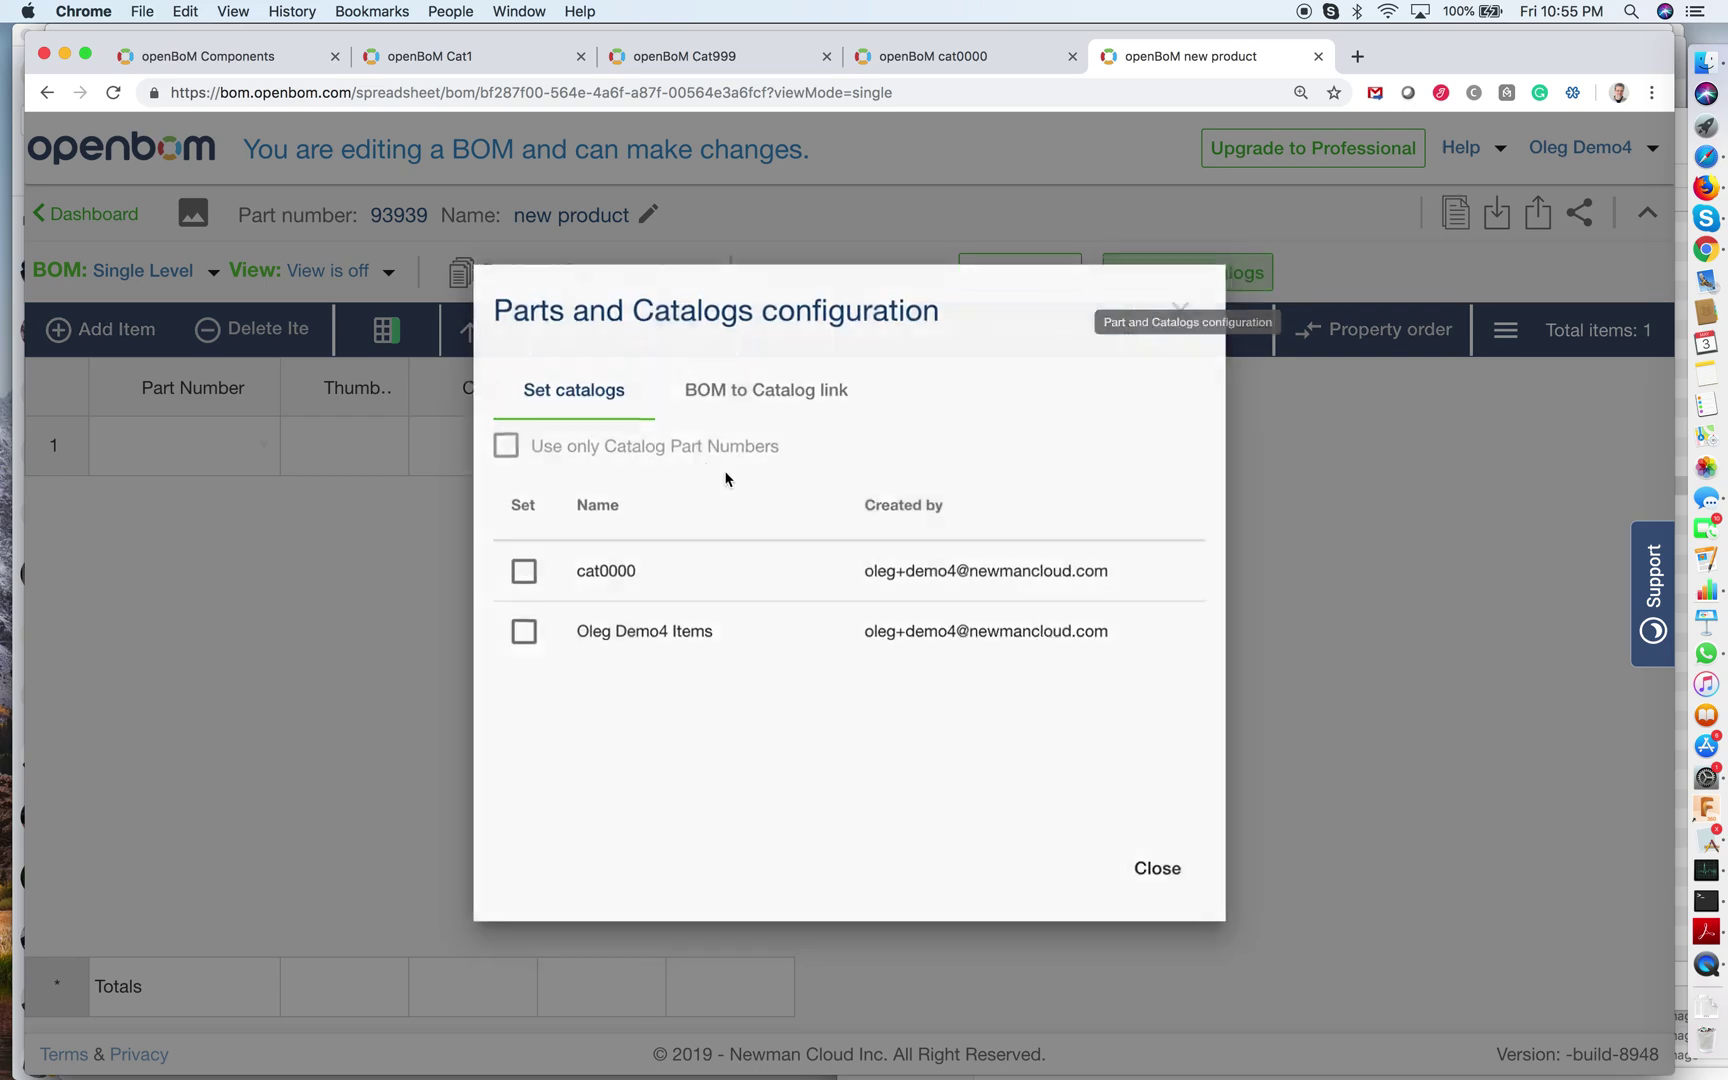
pyautogui.click(528, 577)
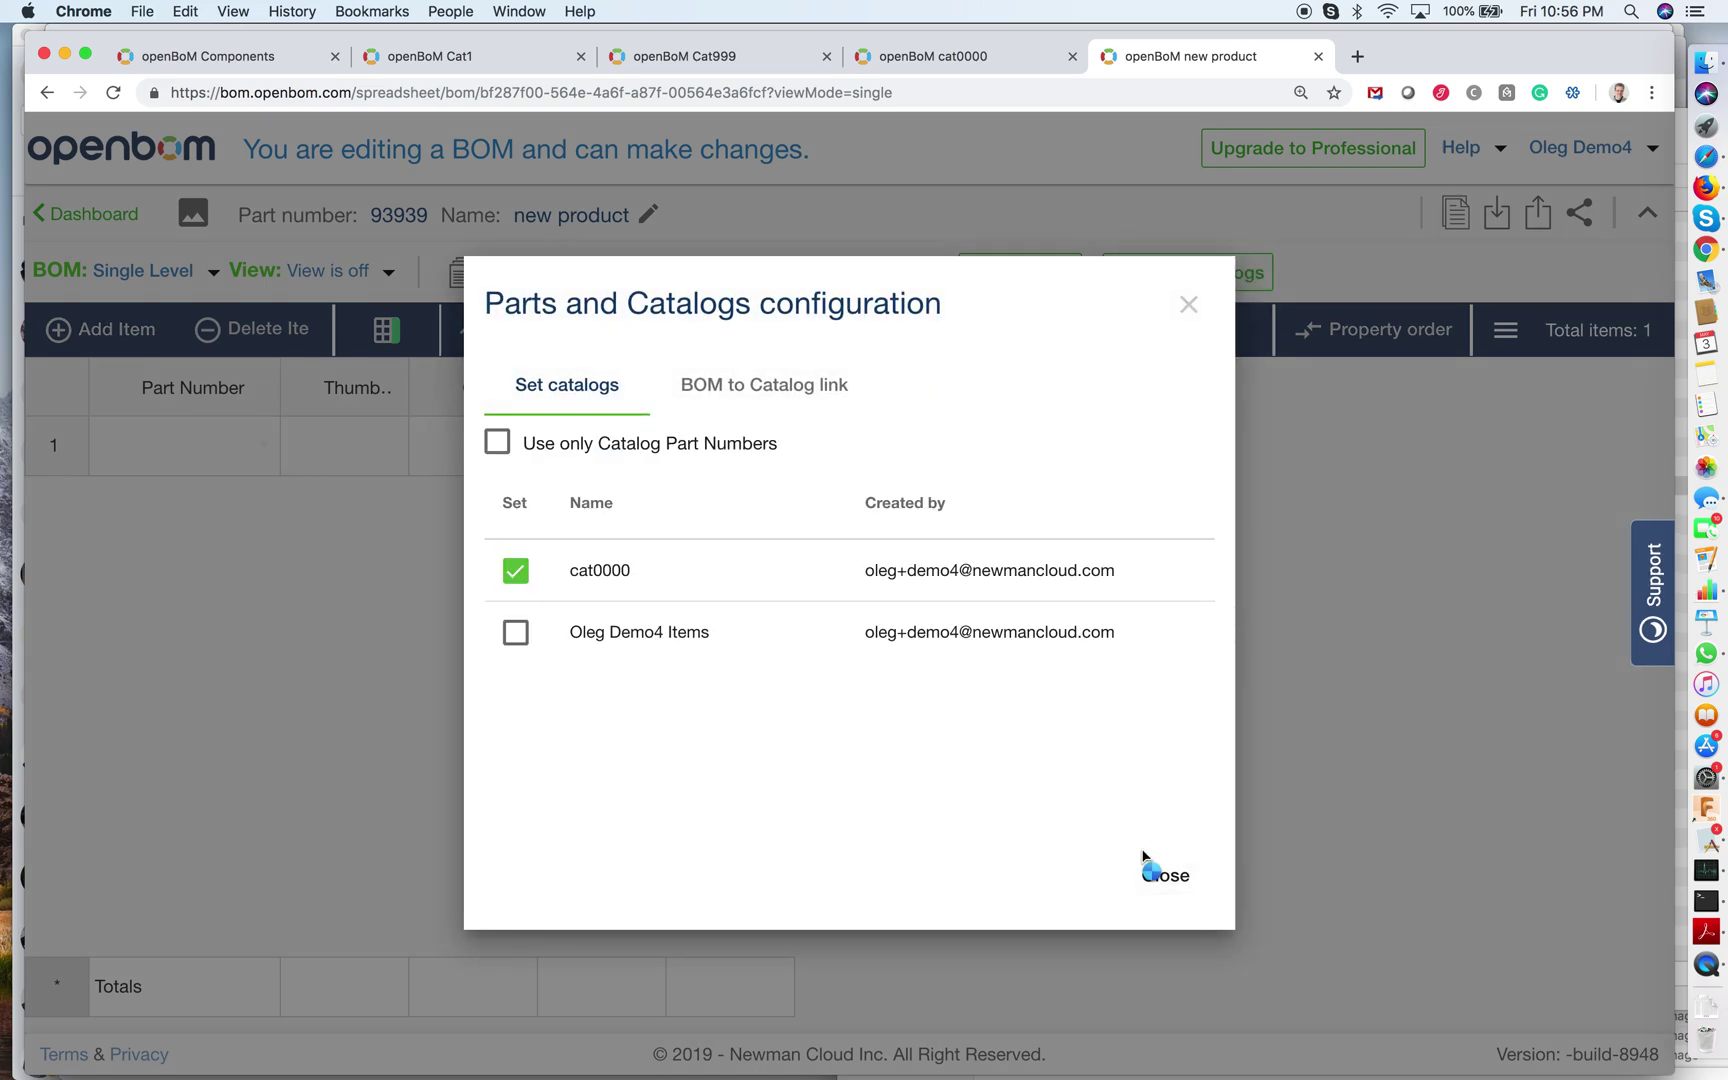
pyautogui.click(1183, 885)
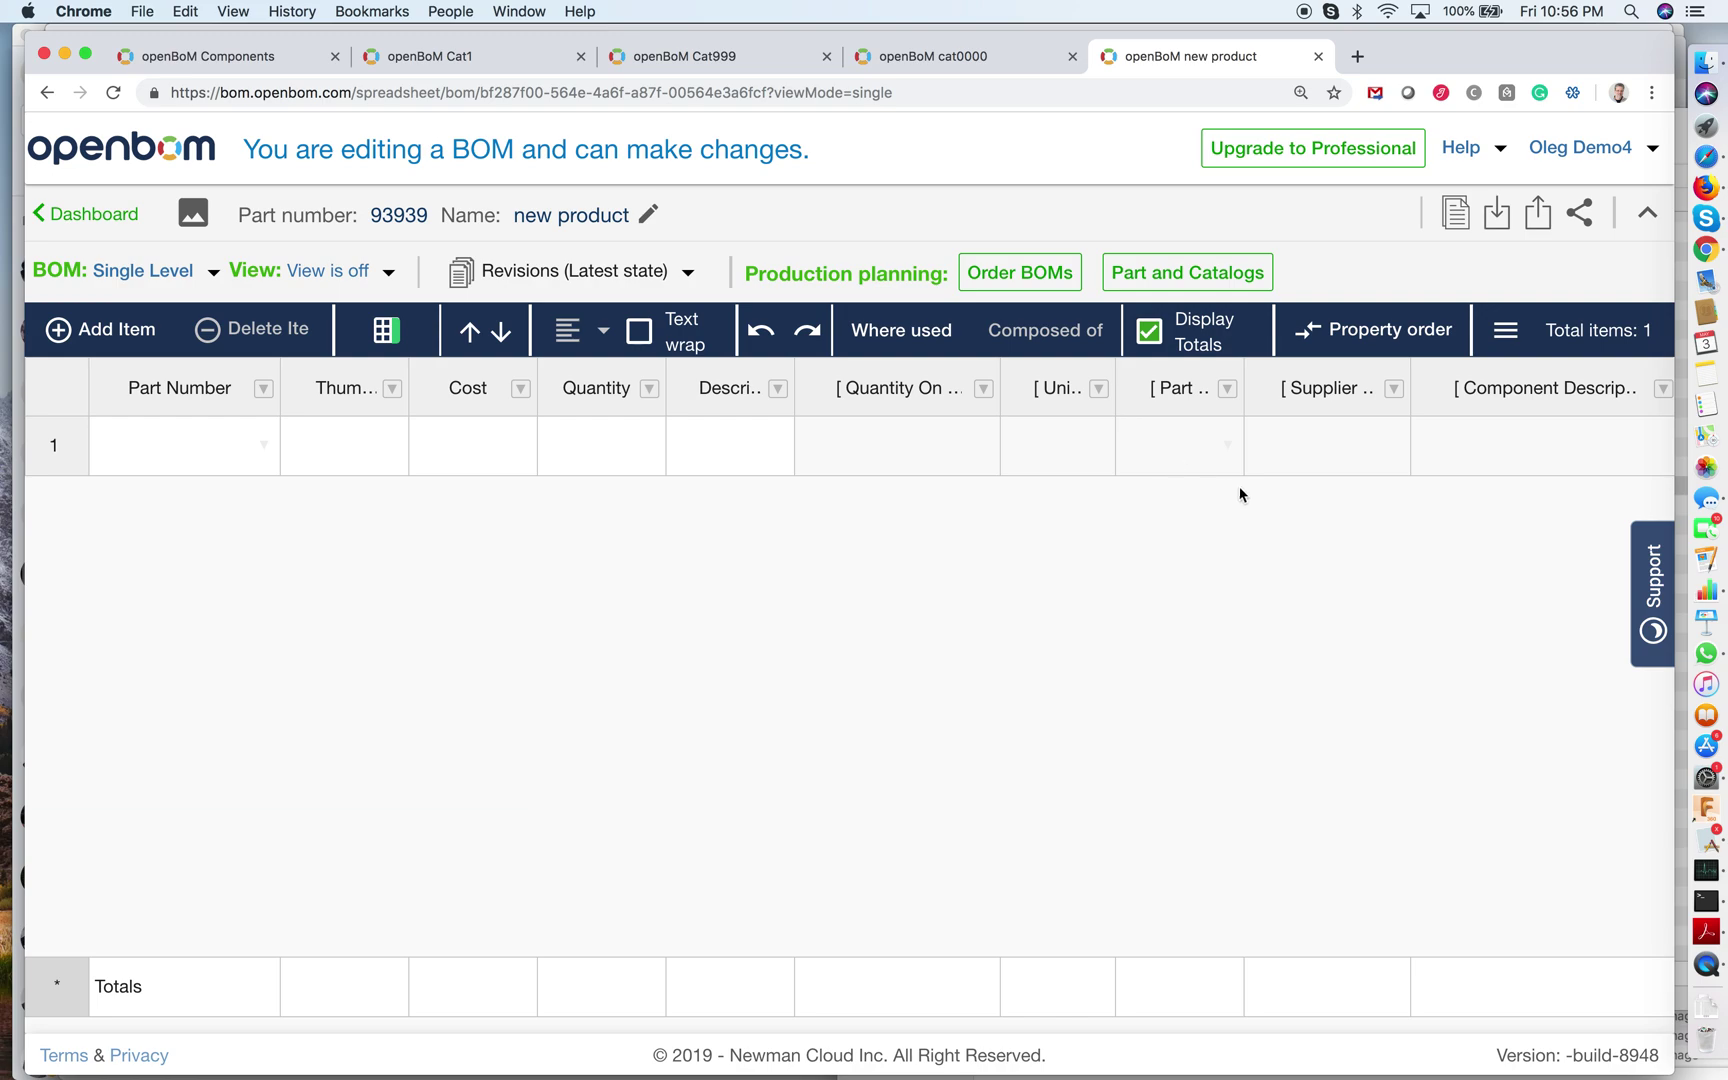
# Put catalog part N001 (screw) in the first row with quantity 10.
pyautogui.click(873, 466)
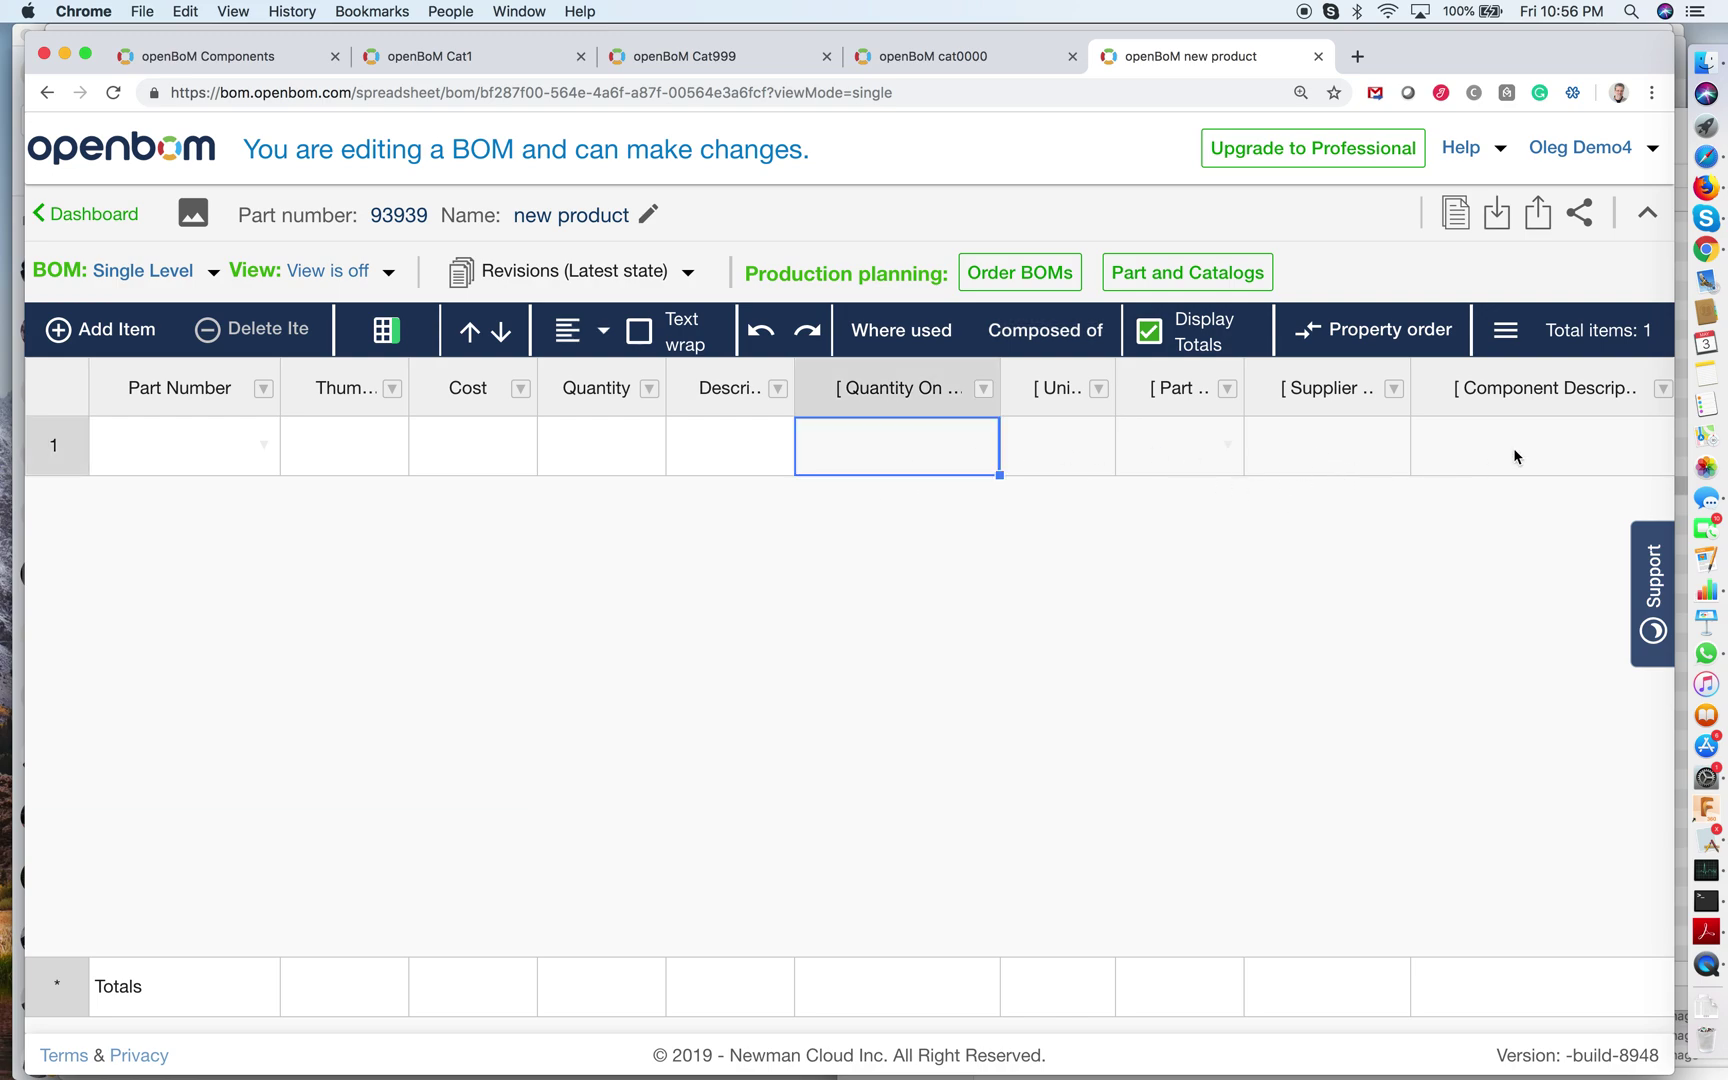
pyautogui.click(259, 444)
pyautogui.click(210, 557)
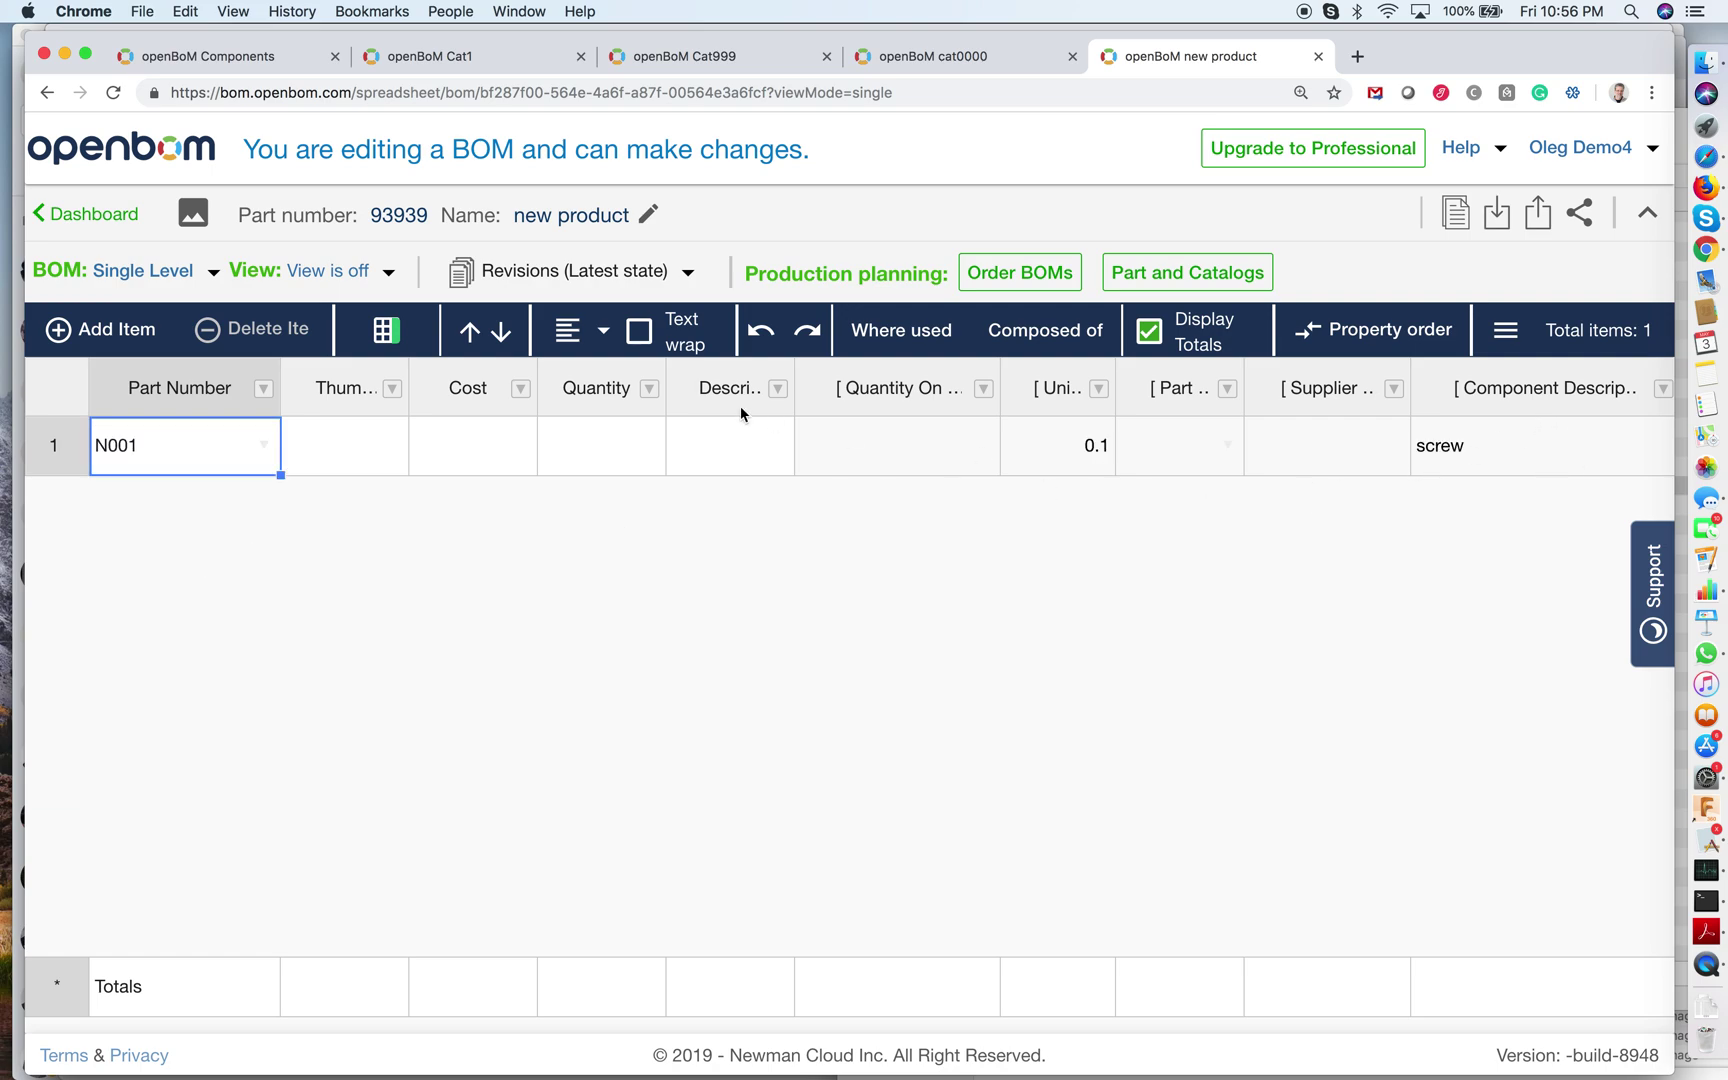
pyautogui.click(601, 459)
pyautogui.write('10')
pyautogui.press('Tab')
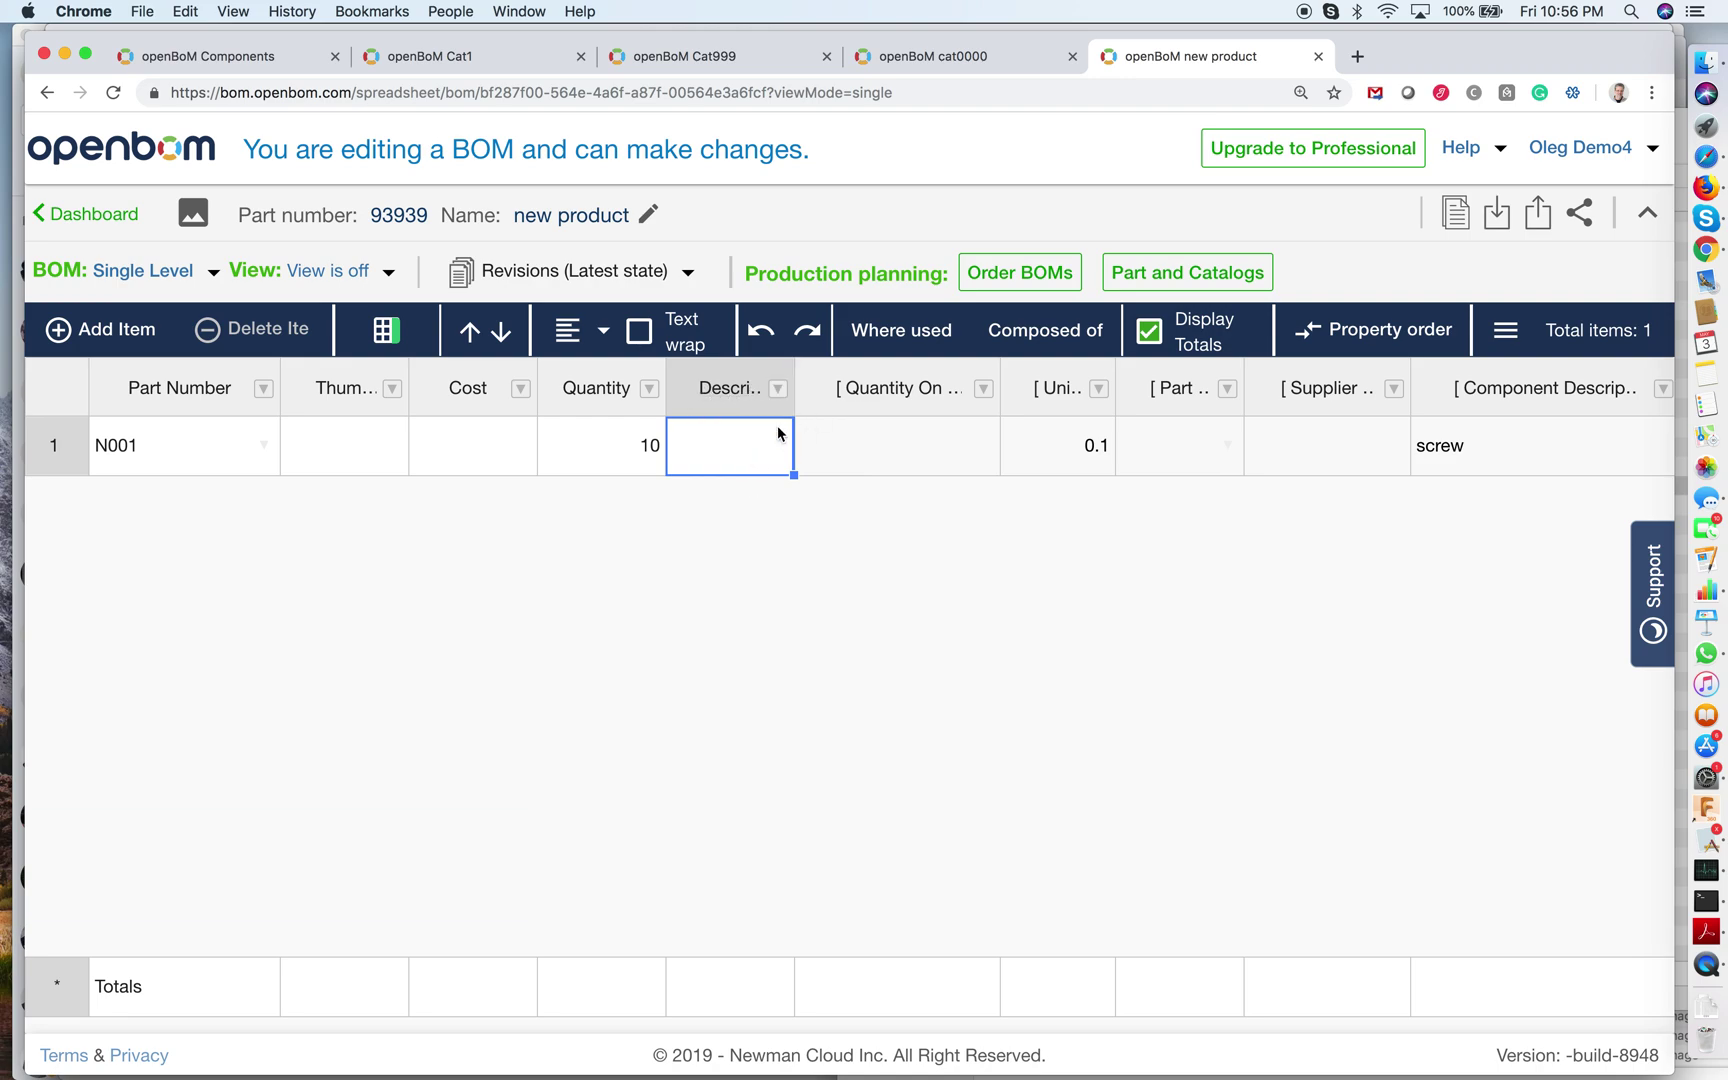
# Remove the Description column from the BOM.
pyautogui.click(778, 387)
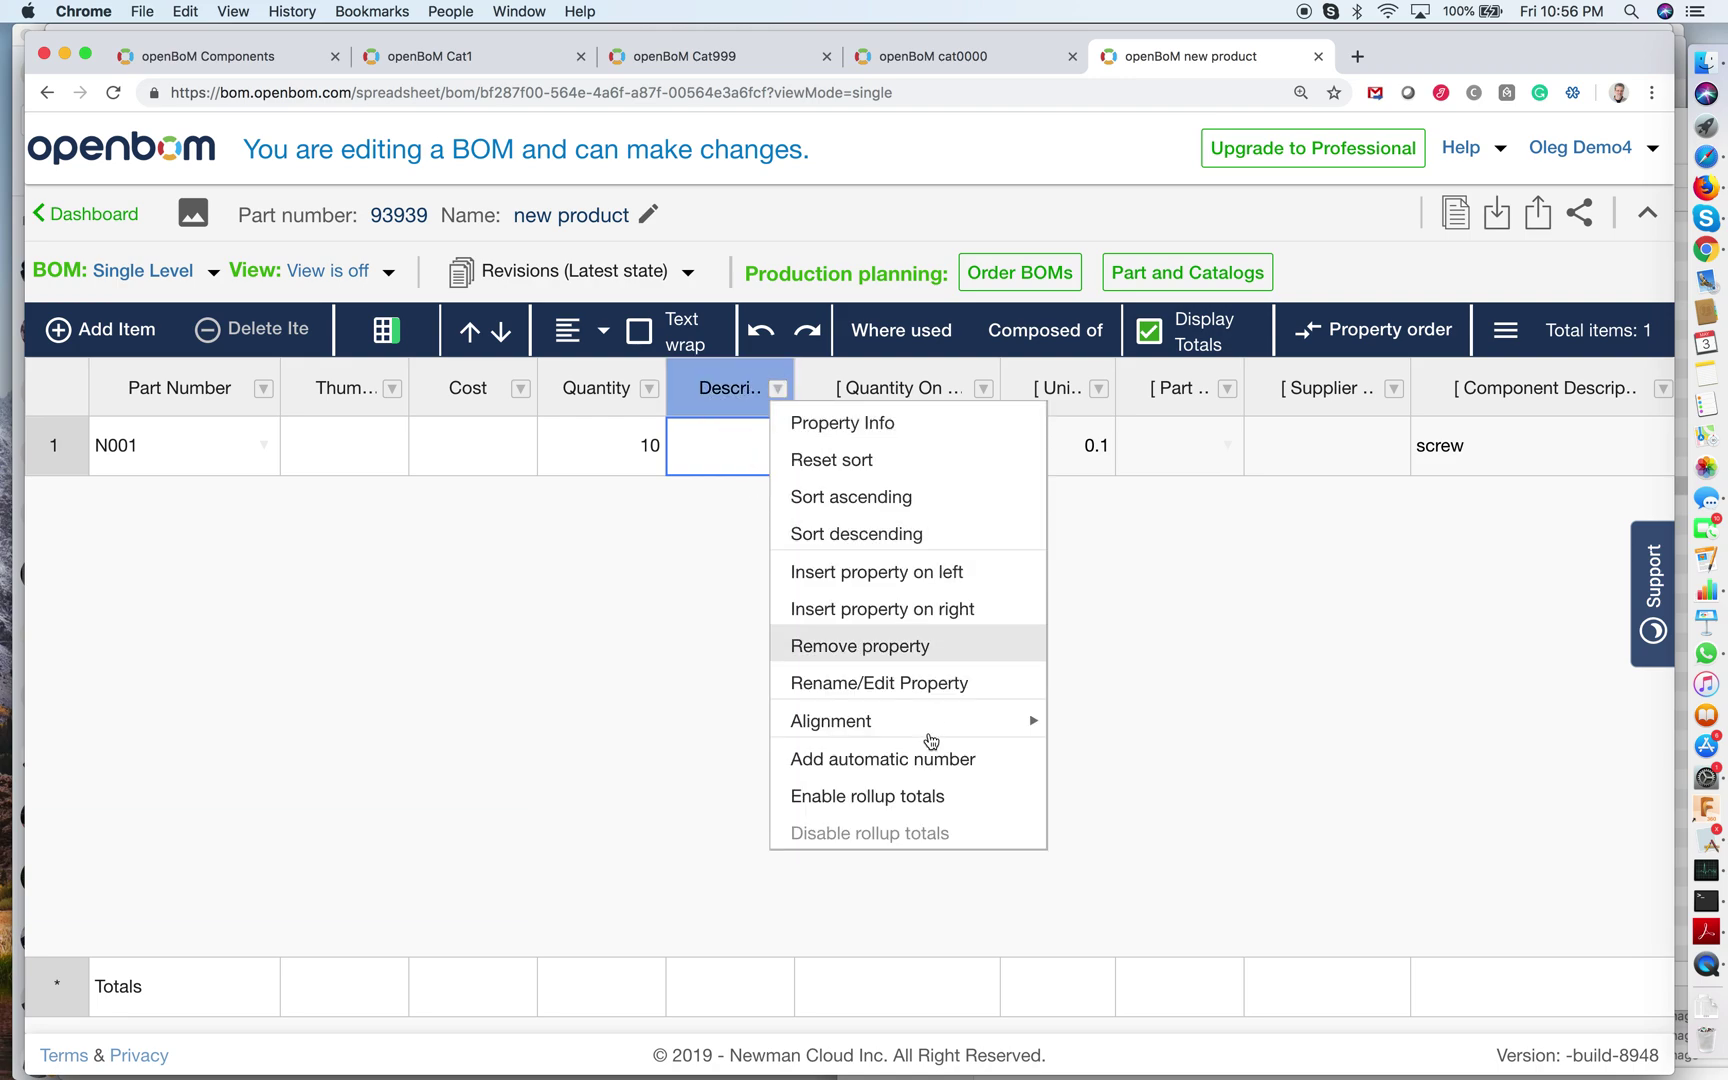
pyautogui.click(866, 647)
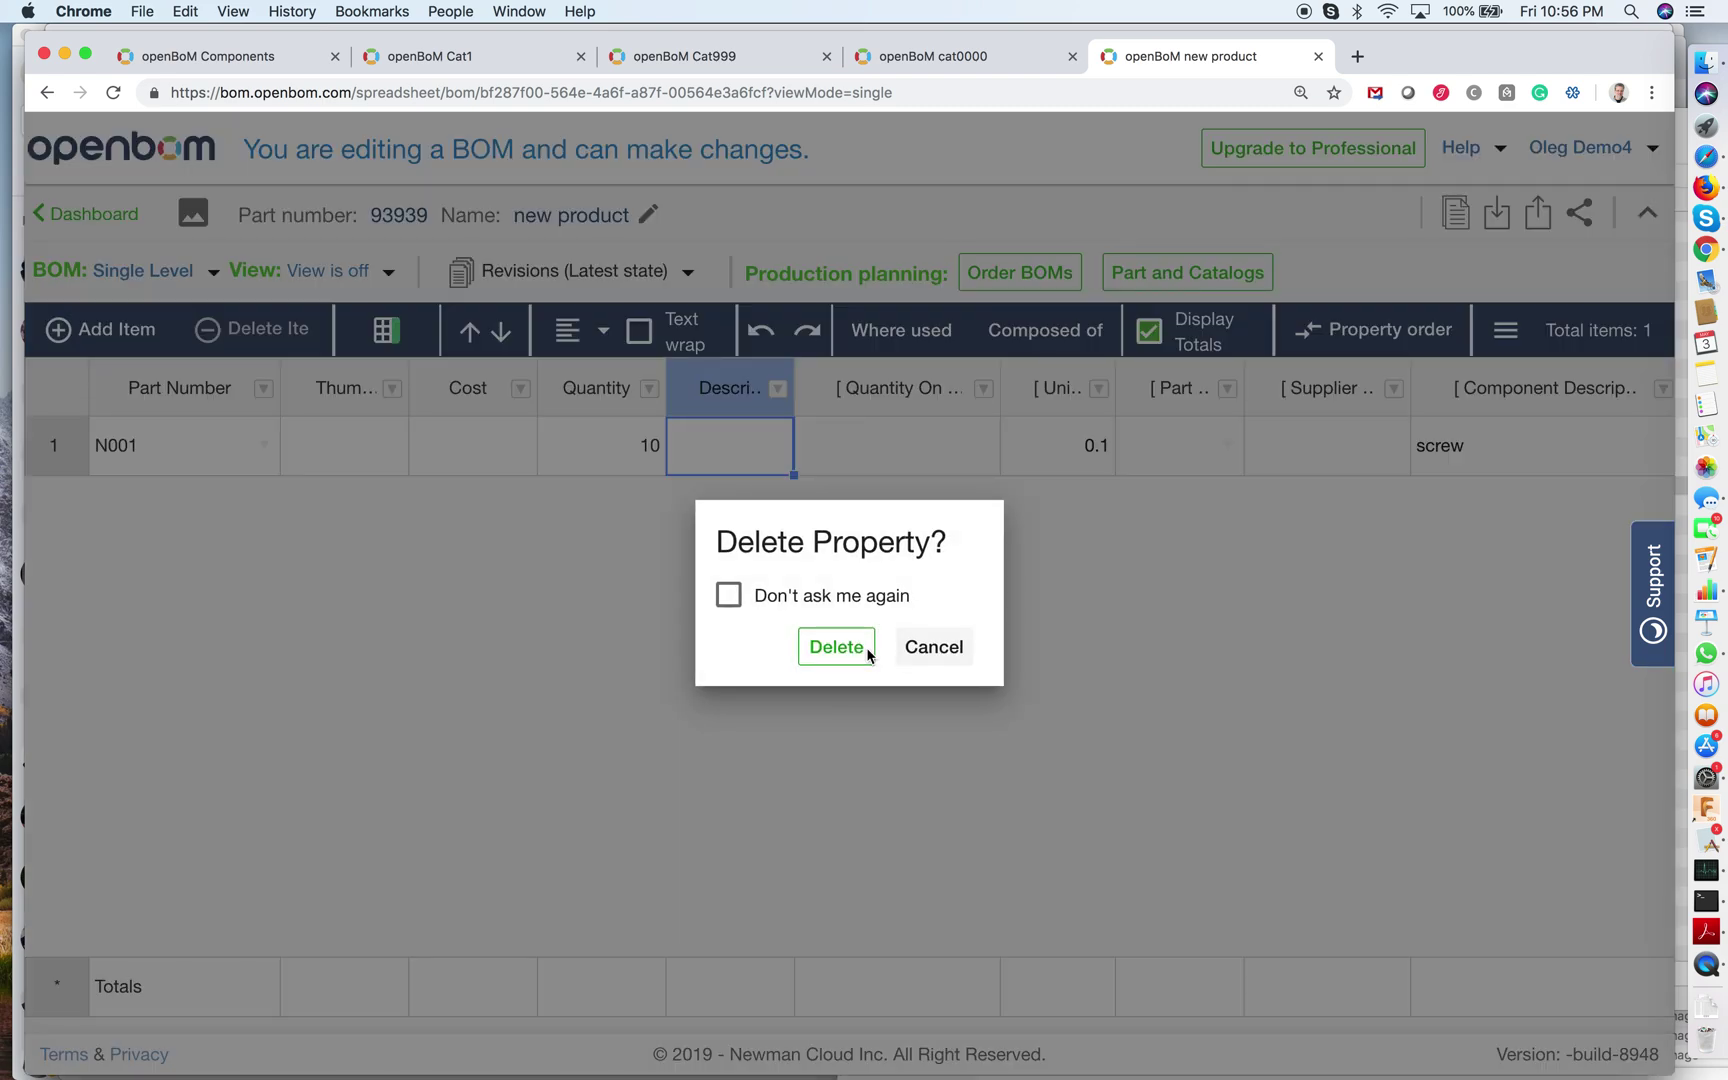
pyautogui.click(837, 648)
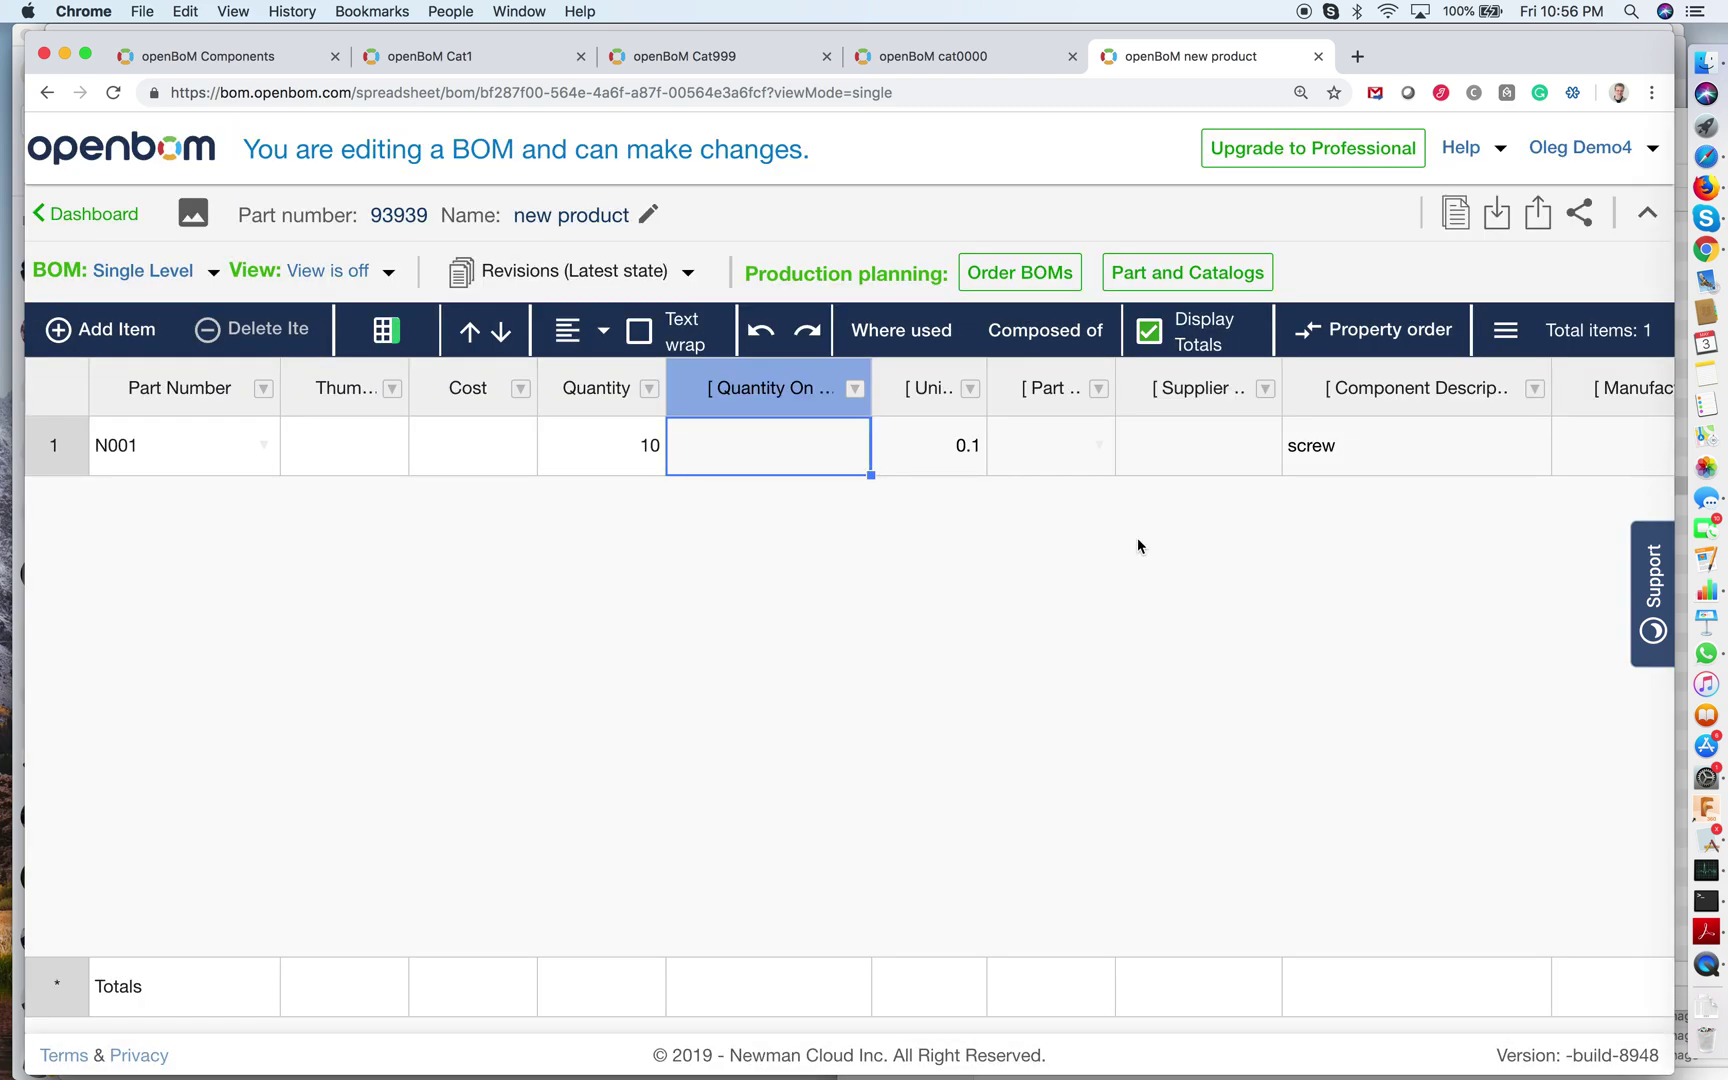
# Add a new row with catalog part N000 (widget) at quantity 1 and select its Cost cell.
pyautogui.click(102, 334)
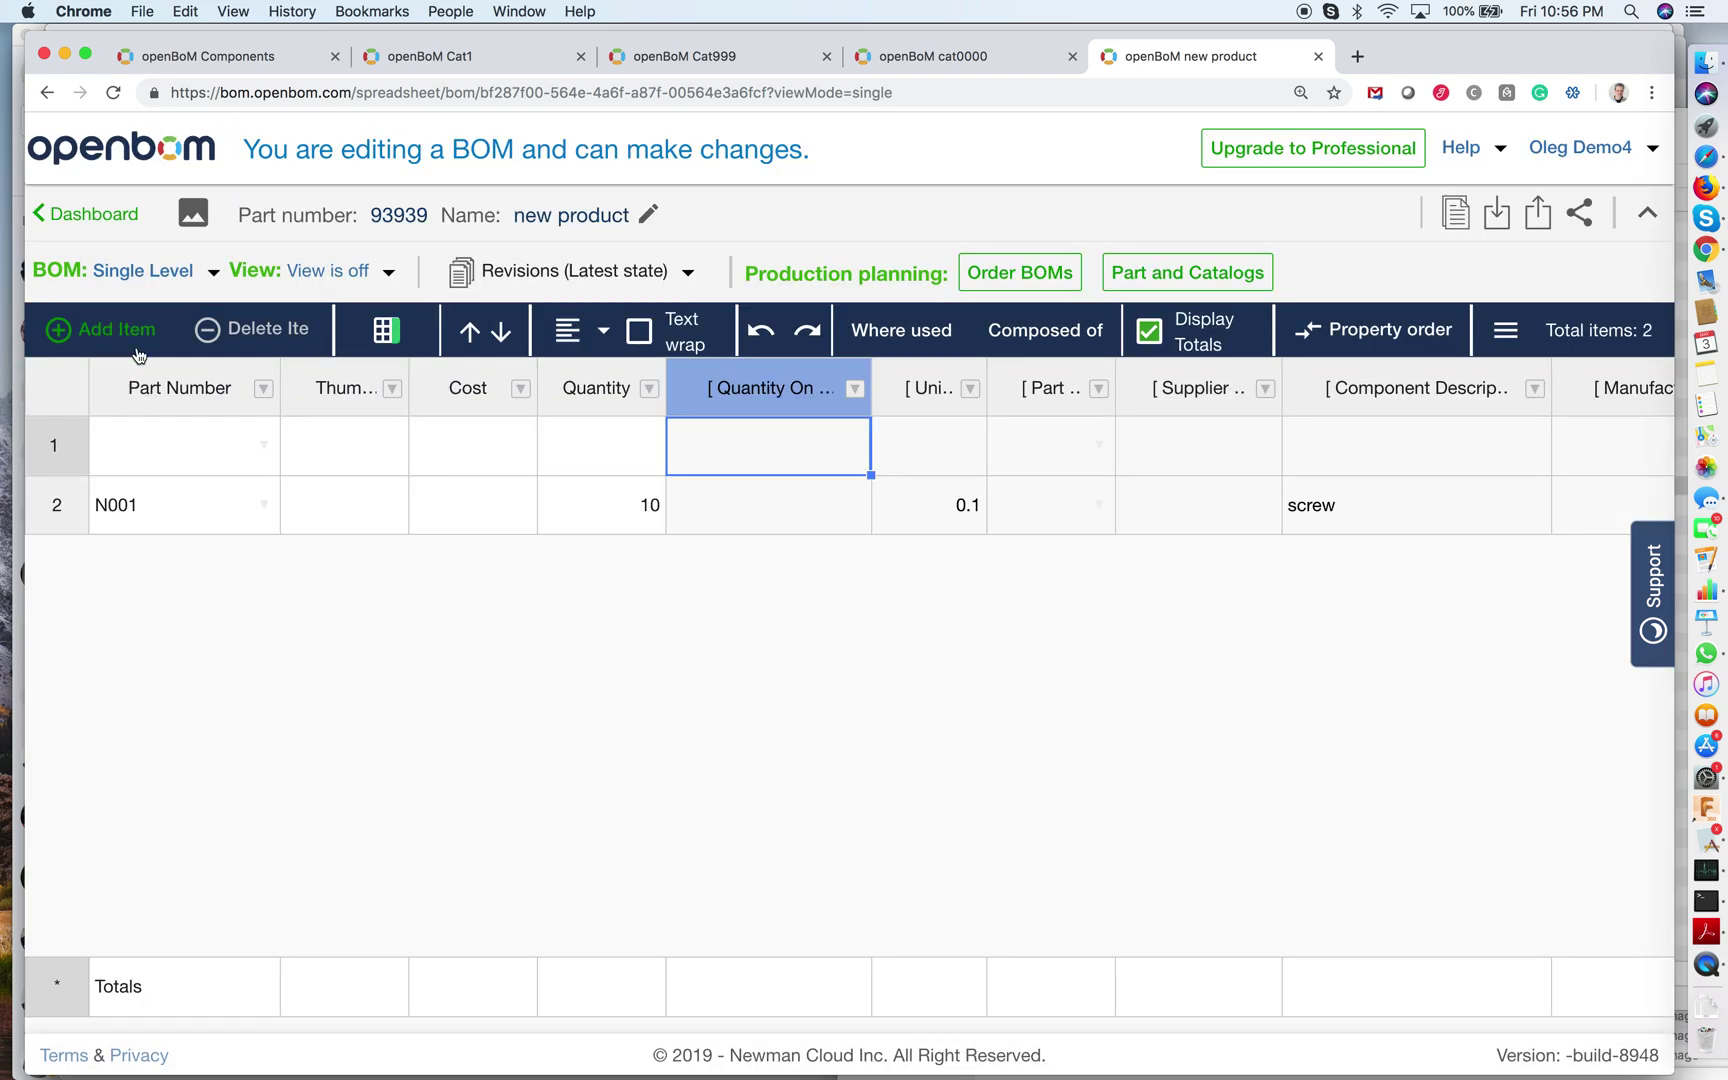
pyautogui.doubleClick(257, 445)
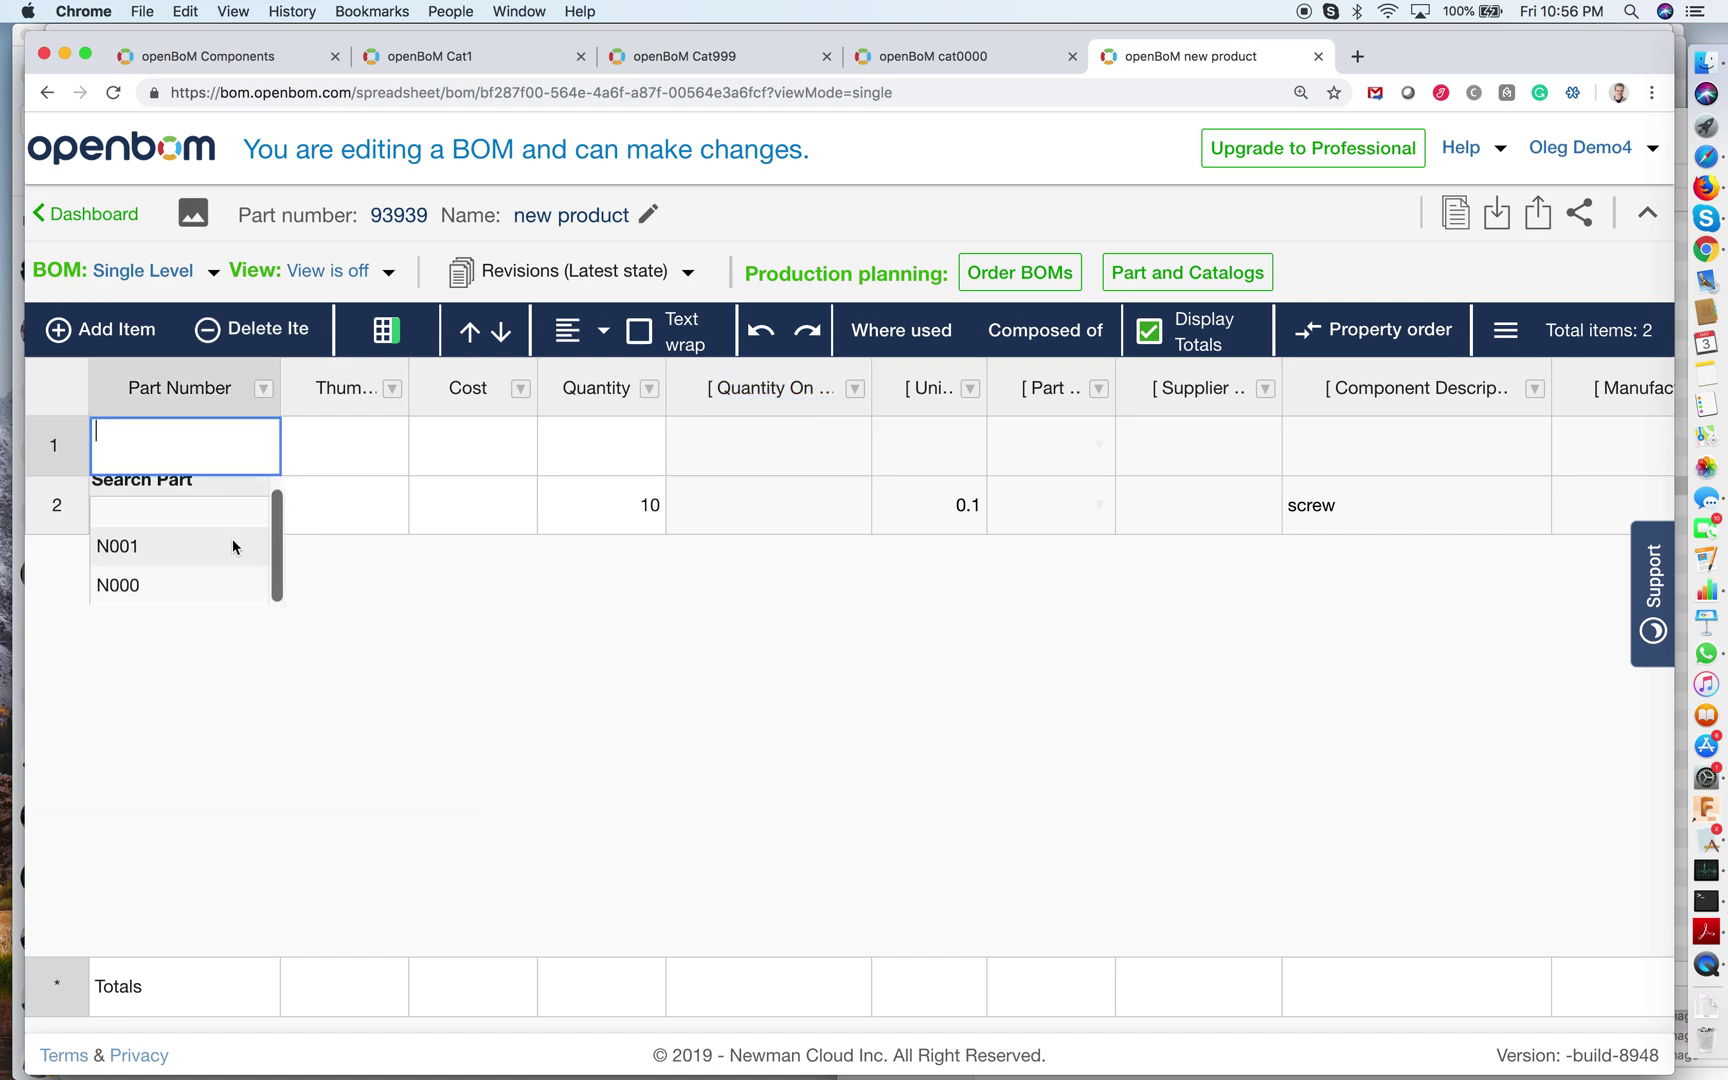
pyautogui.click(212, 590)
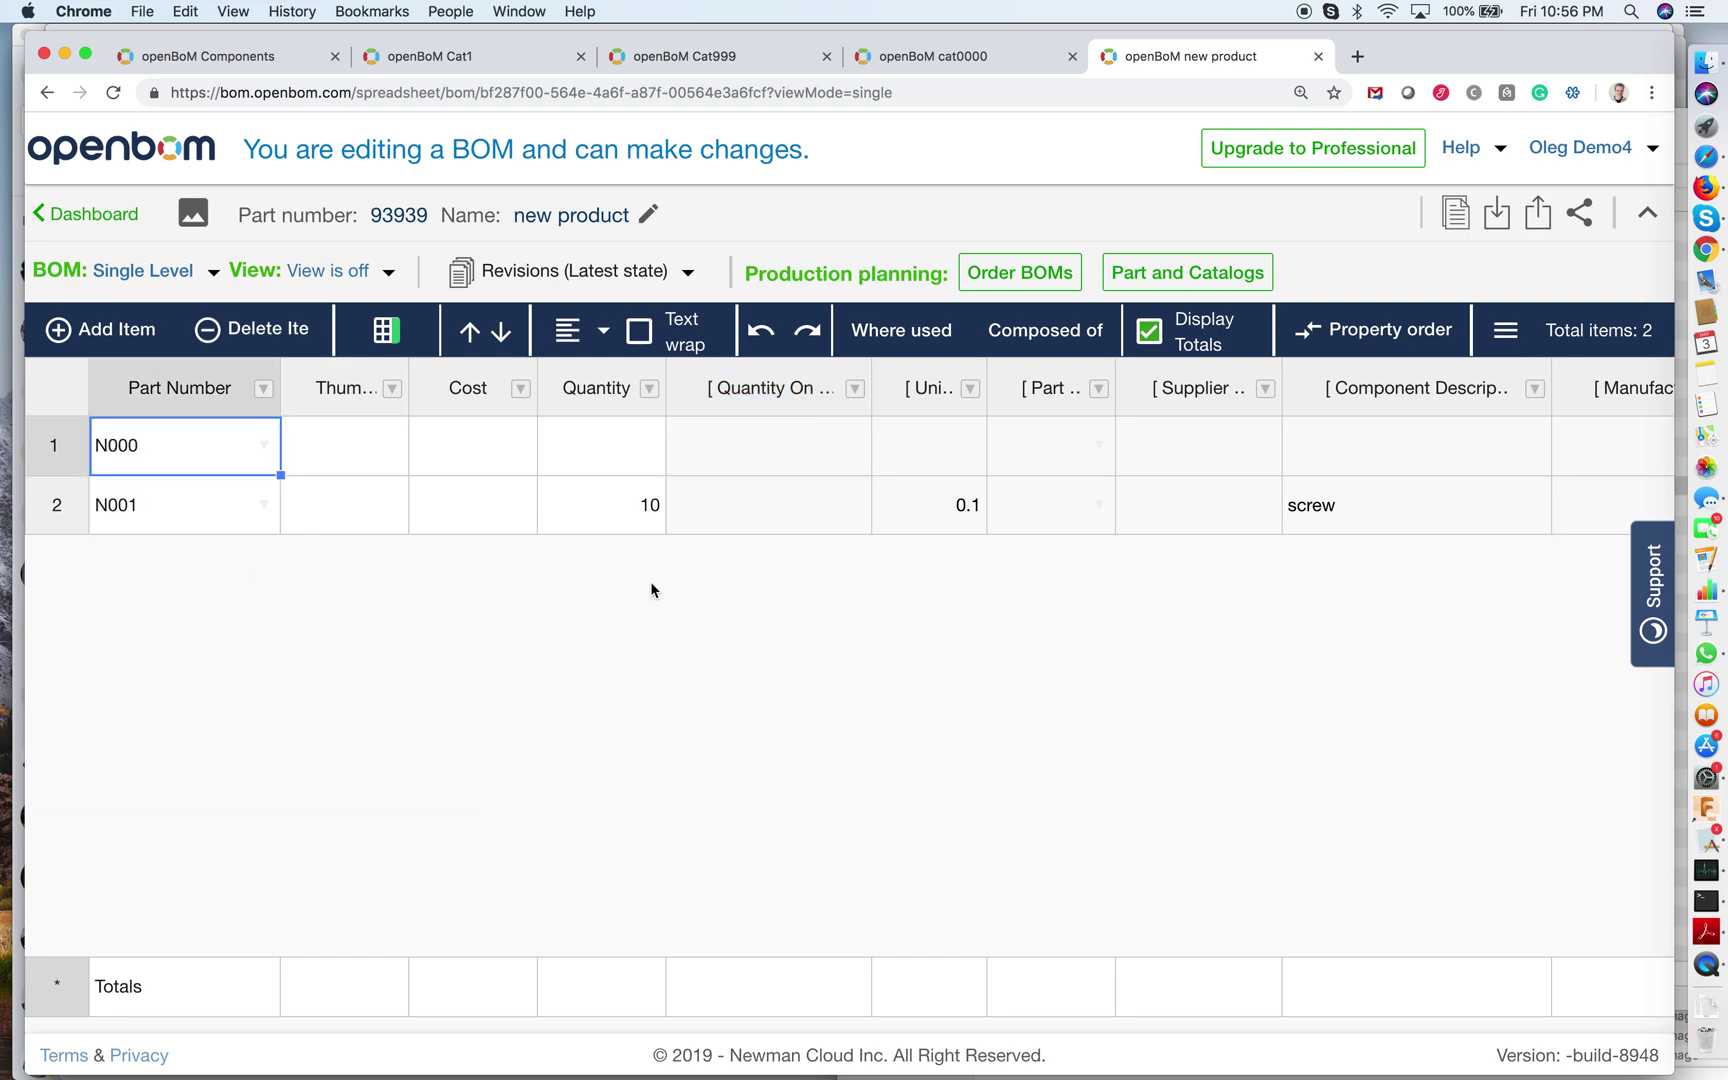
pyautogui.click(588, 440)
pyautogui.write('1')
pyautogui.press('Tab')
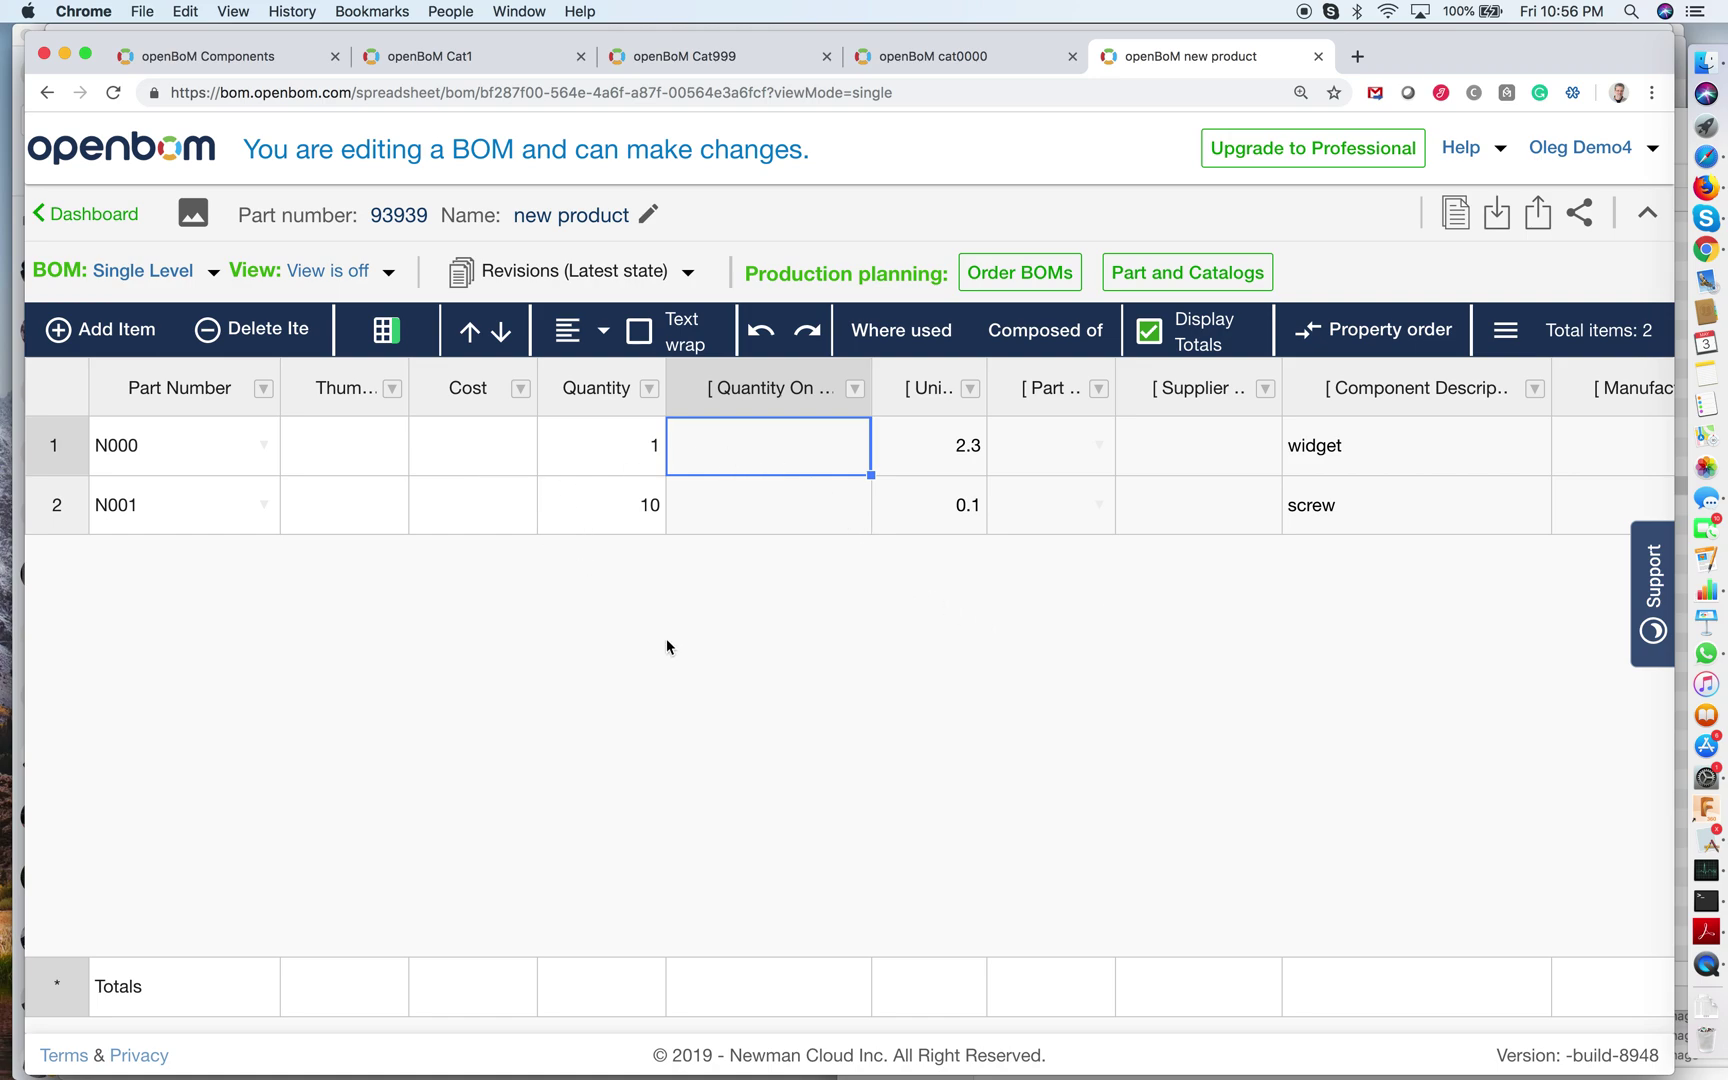
pyautogui.click(465, 433)
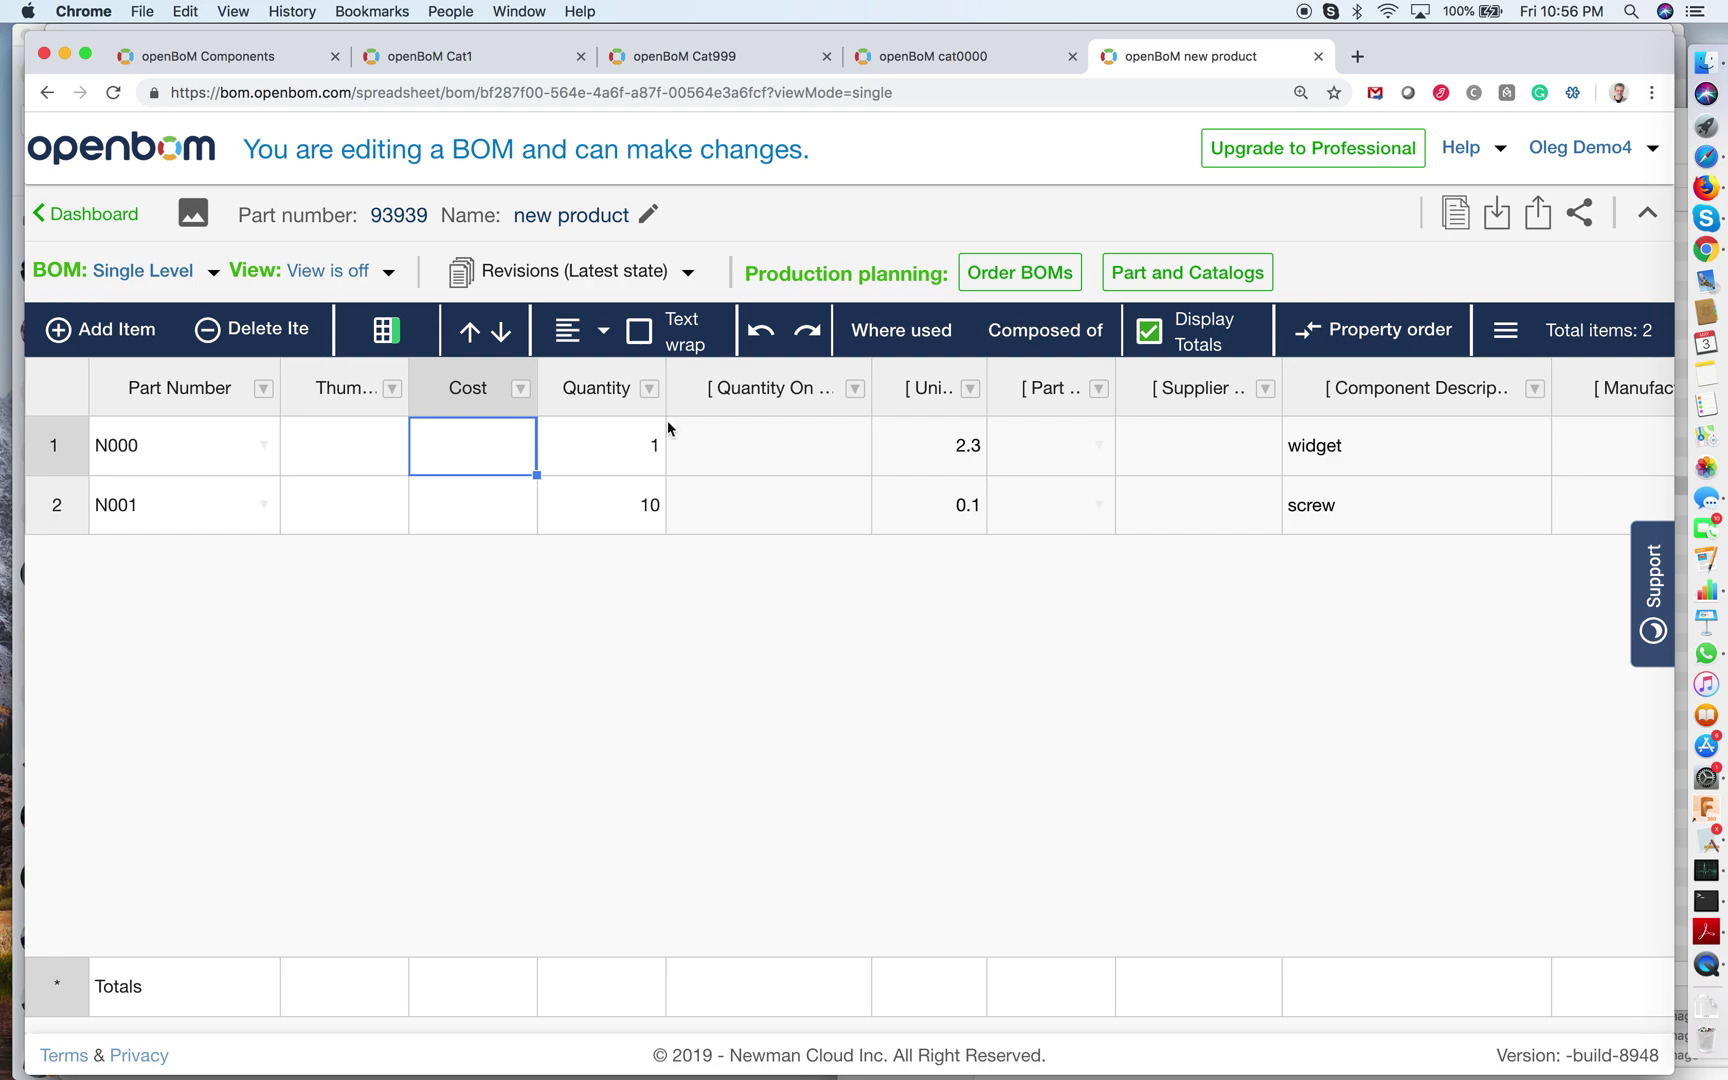
pyautogui.rightClick(460, 448)
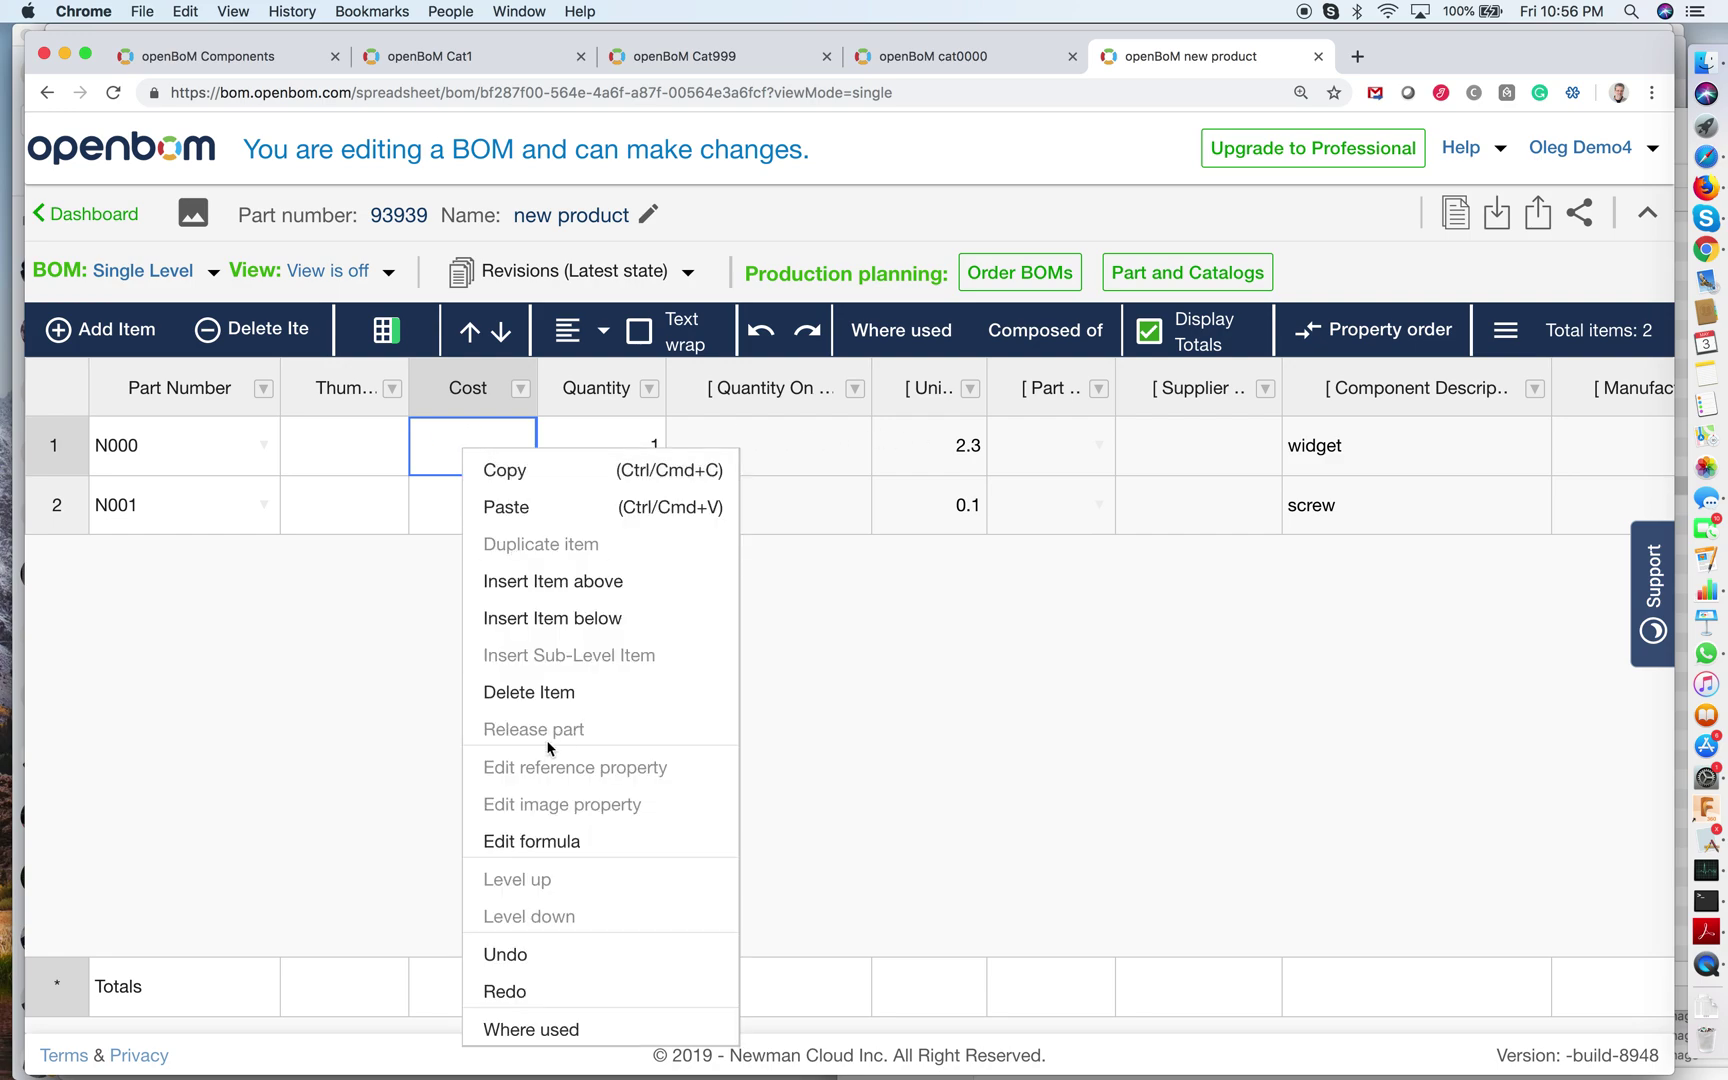
# Give the Cost column the formula Unit Cost * Quantity applied to all rows.
pyautogui.click(530, 842)
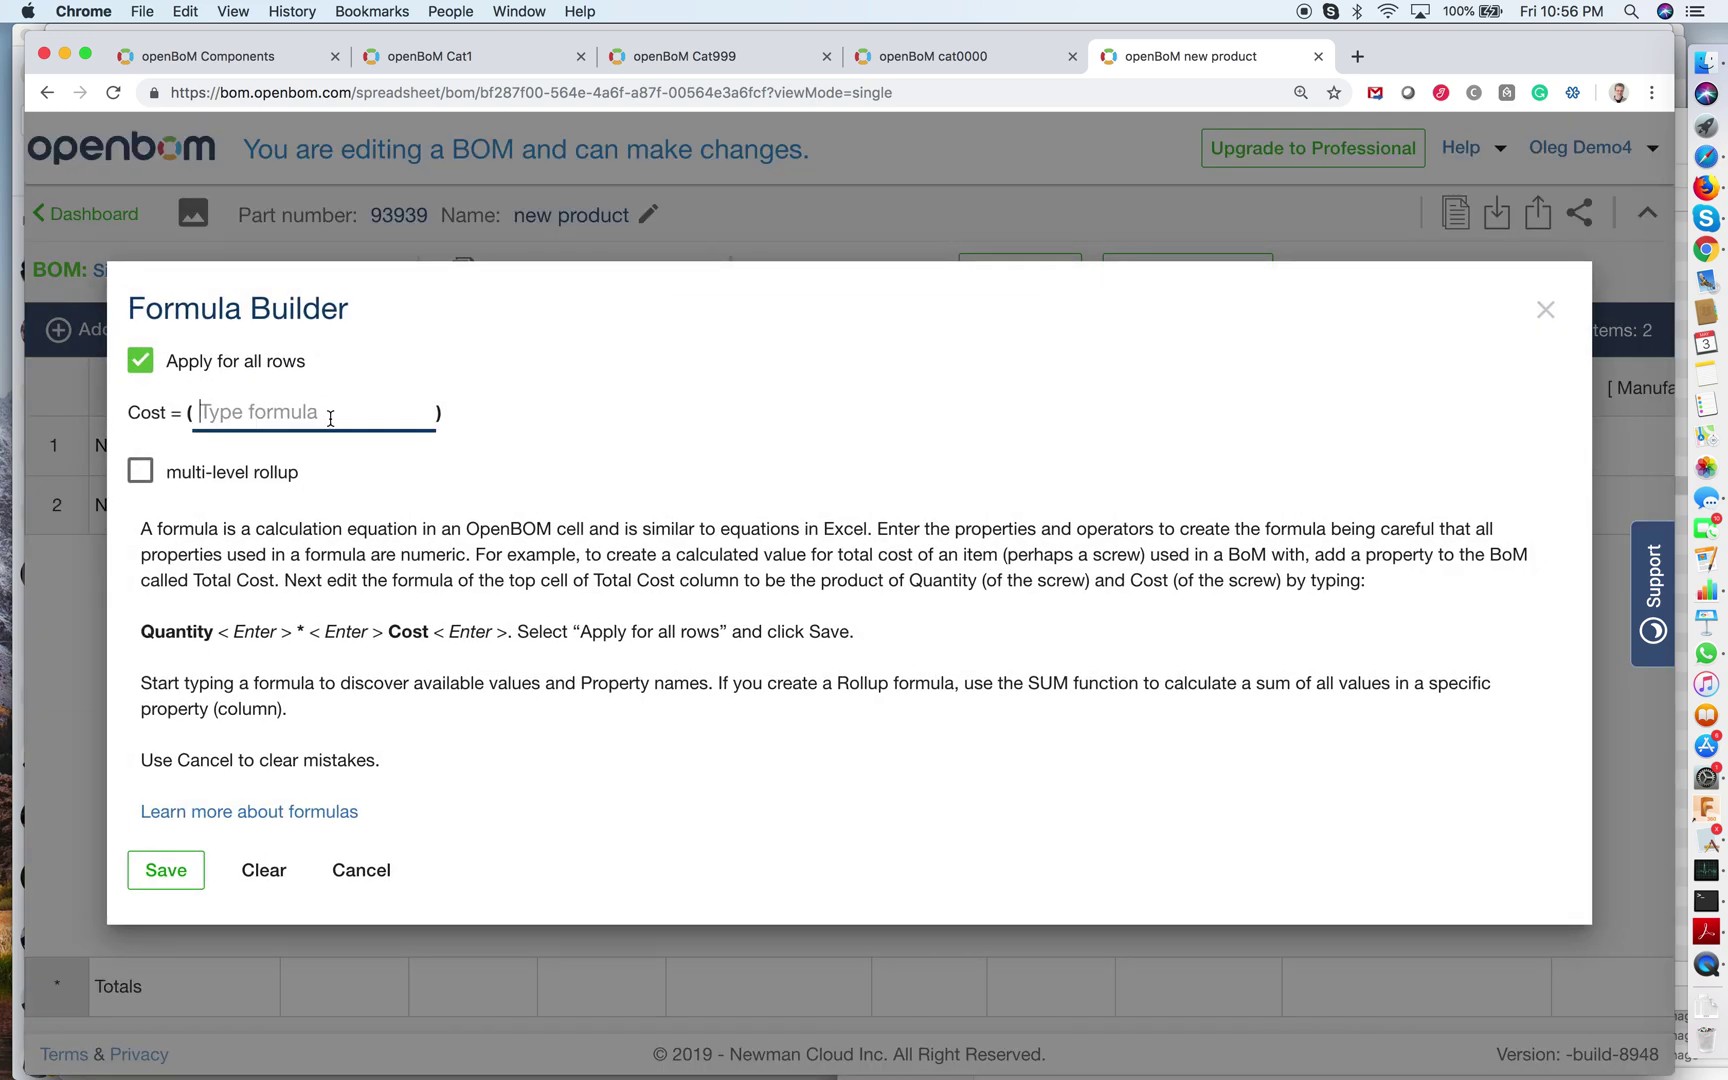
pyautogui.write('C')
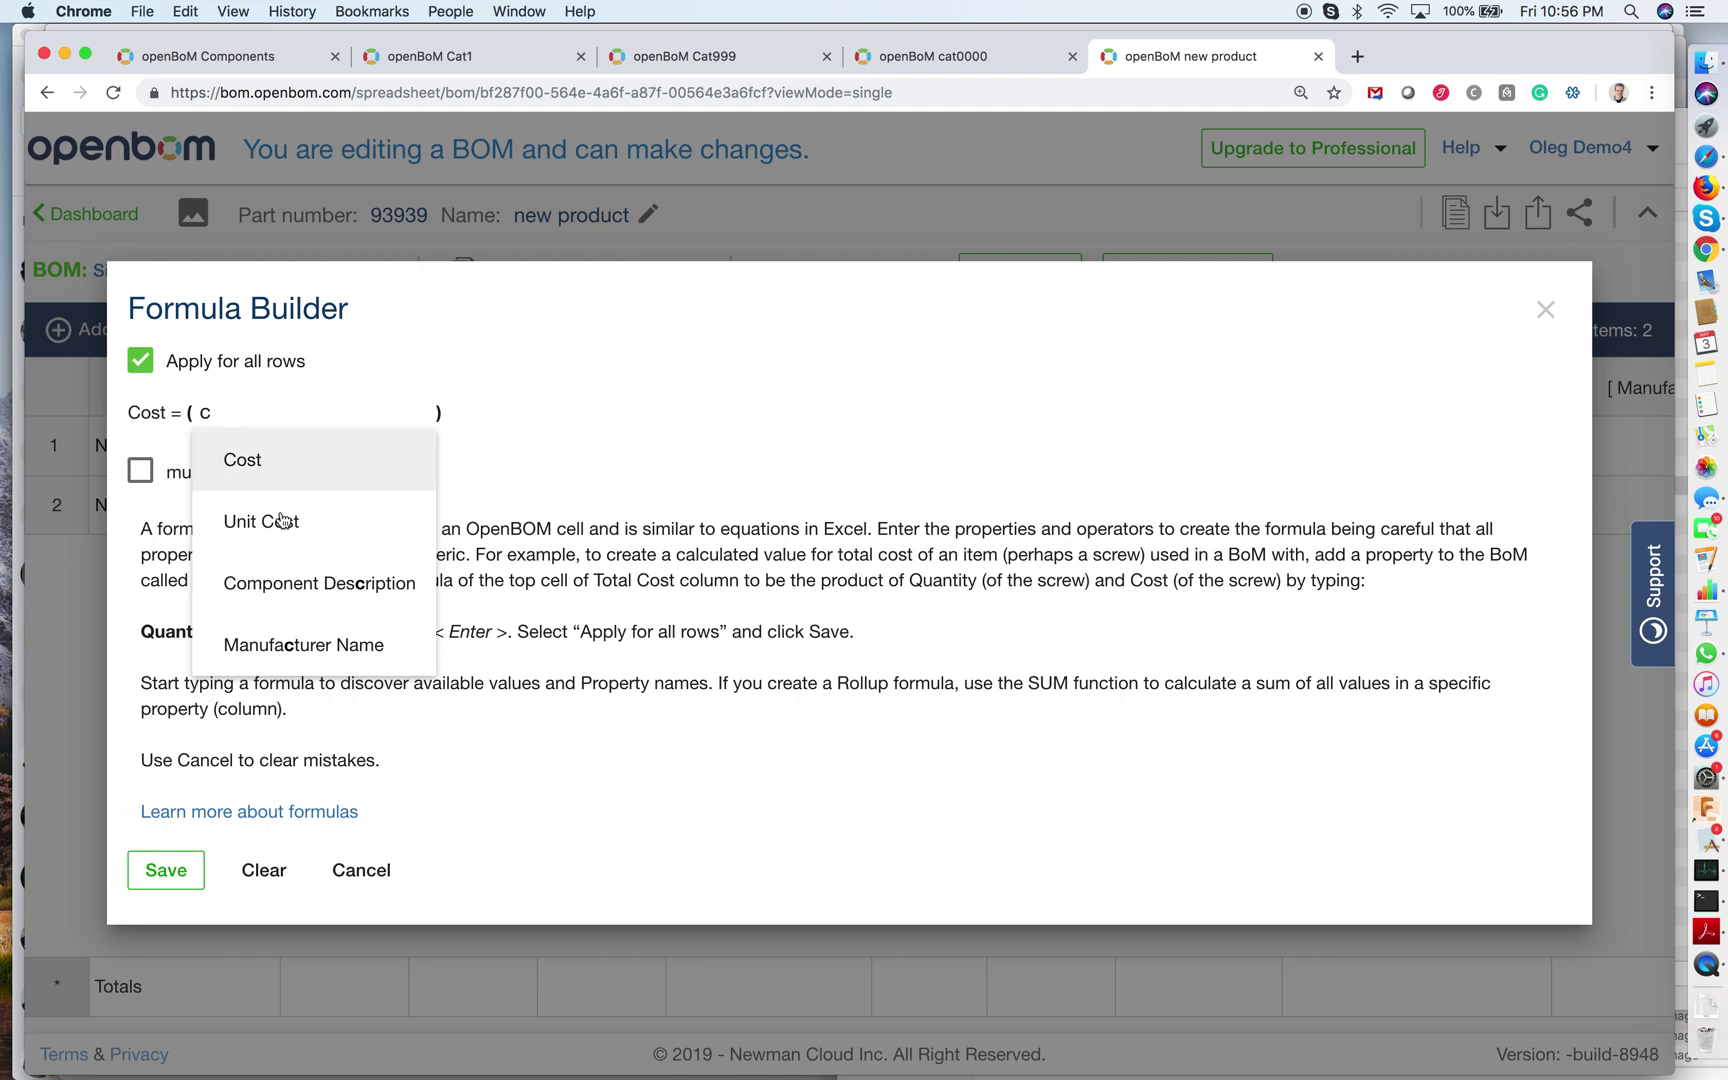
pyautogui.click(303, 545)
pyautogui.write('*')
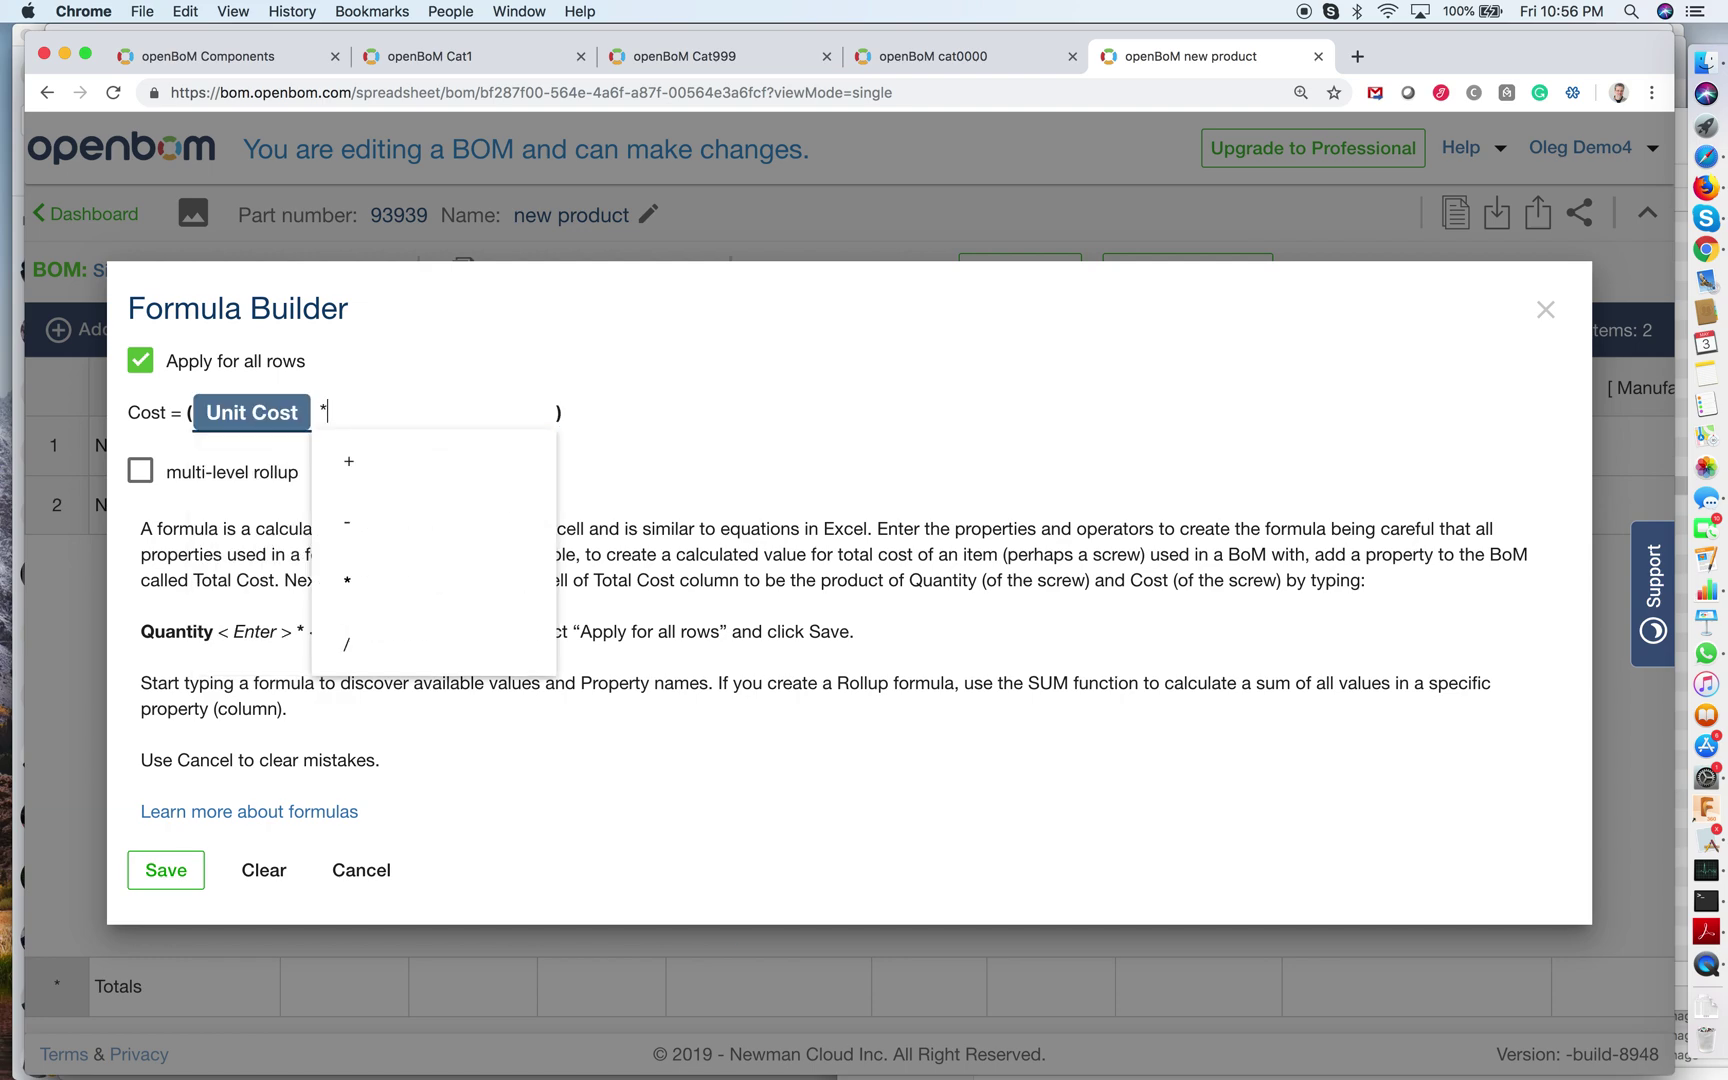
pyautogui.press('Return')
pyautogui.write('q')
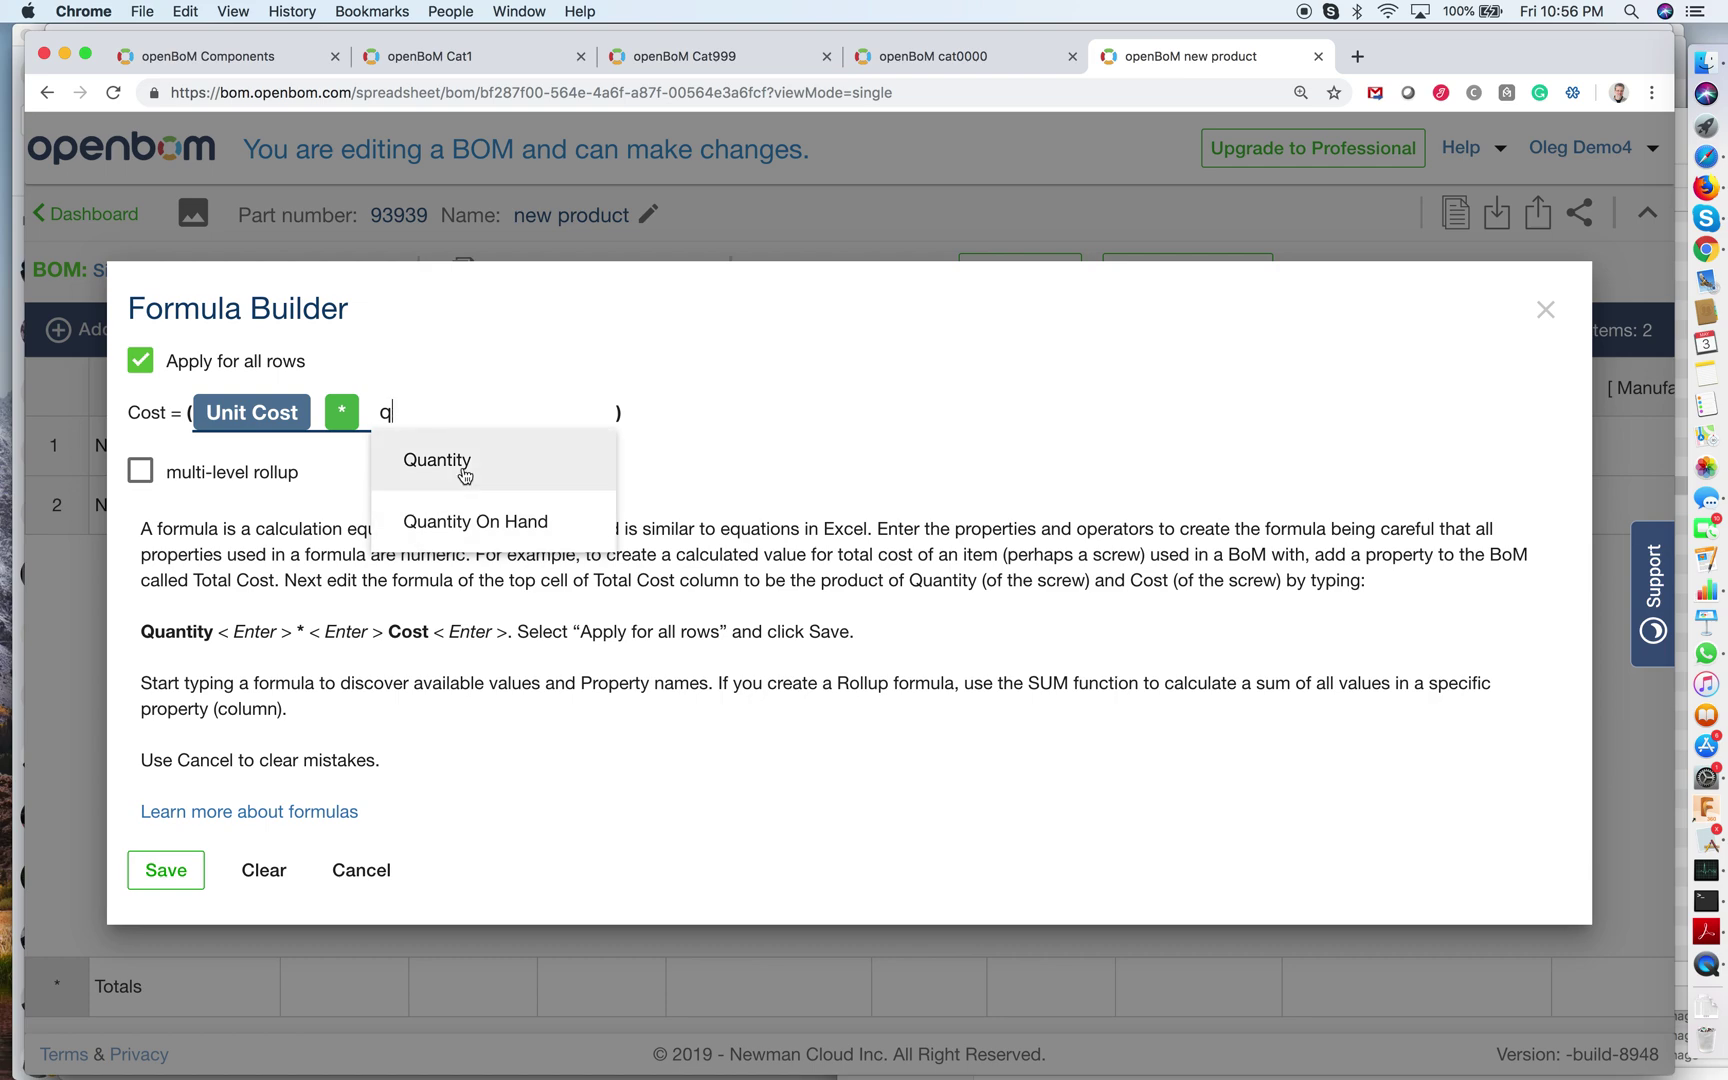
pyautogui.click(452, 461)
pyautogui.click(162, 869)
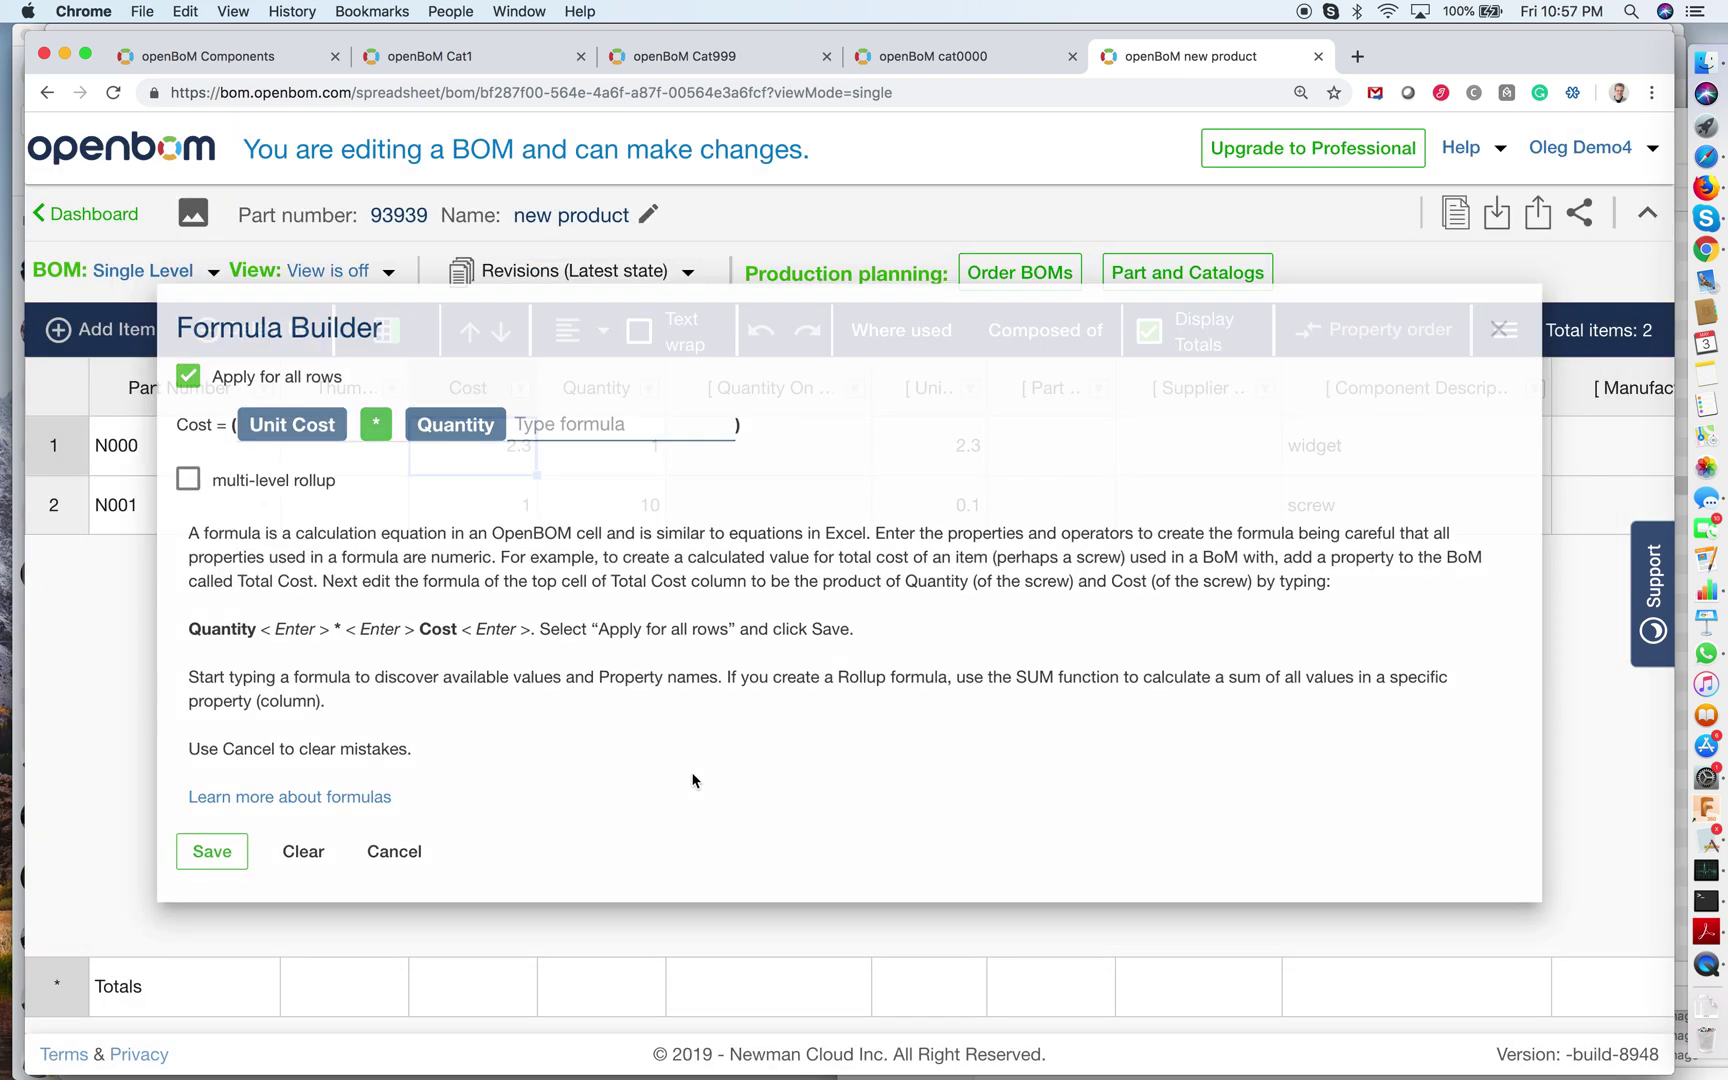
pyautogui.click(473, 512)
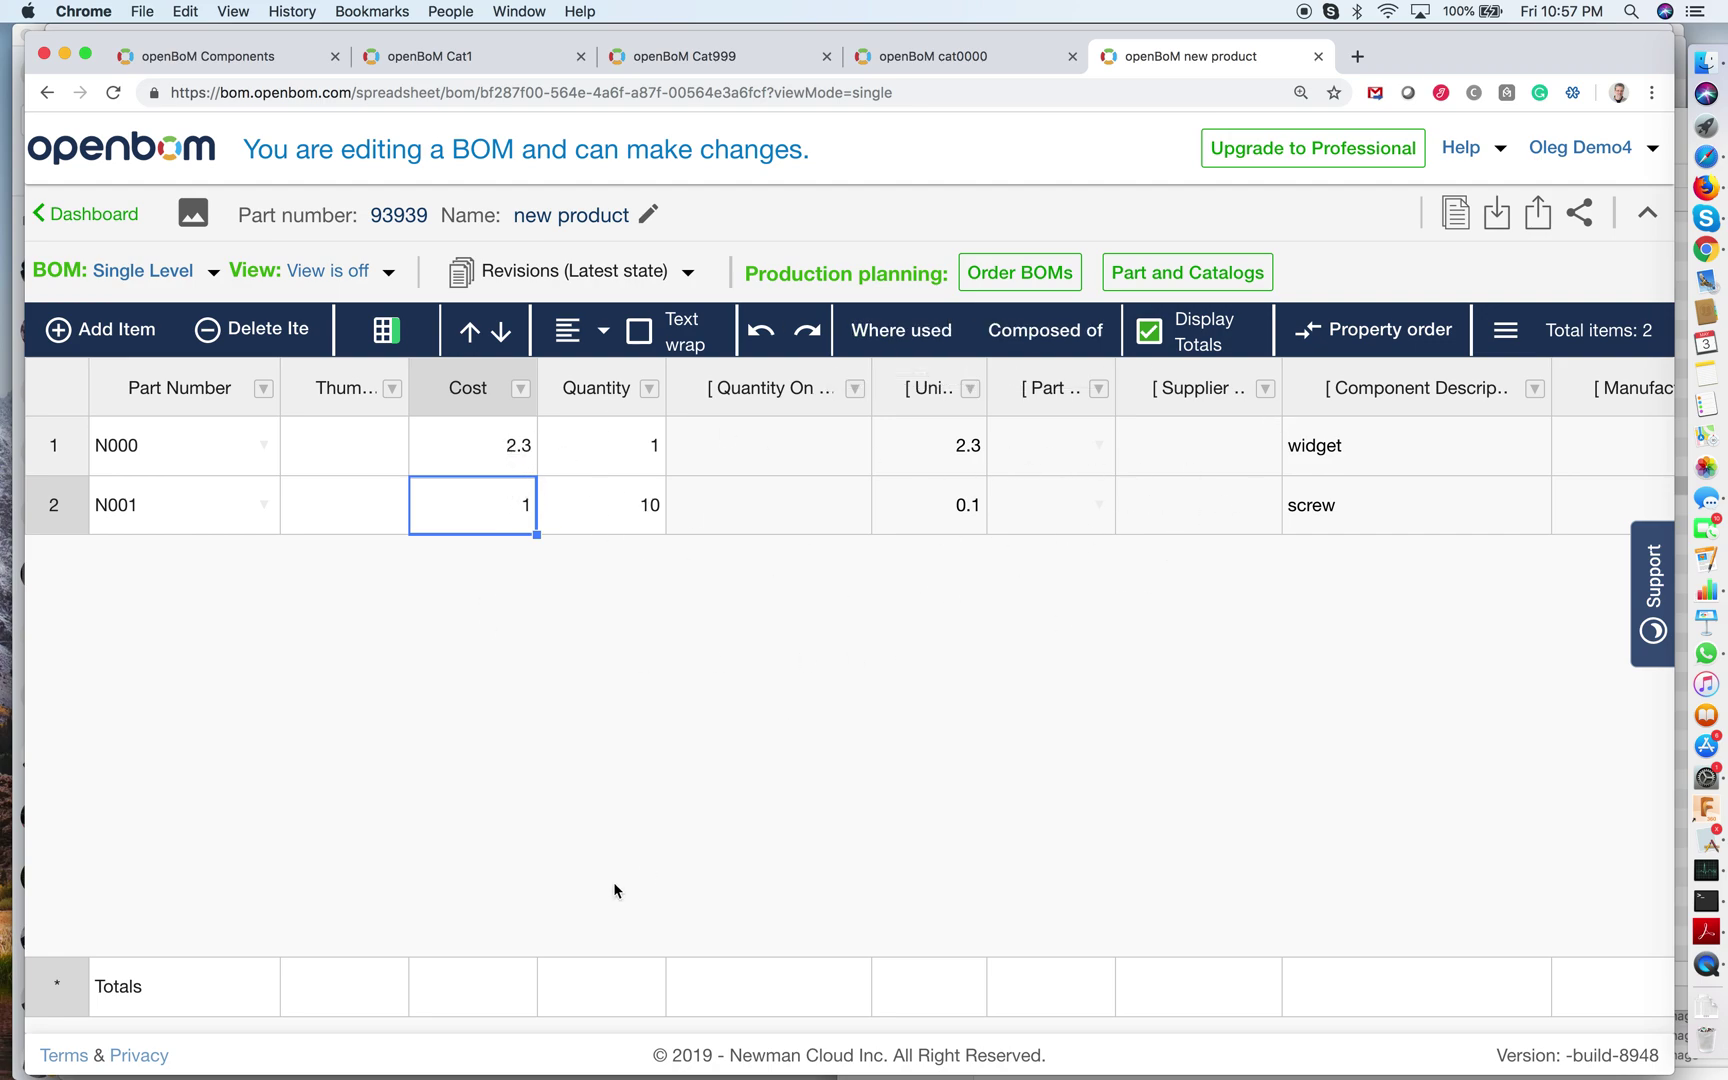
# Enable rollup totals on the Cost column, showing a BOM total of 3.3.
pyautogui.click(521, 390)
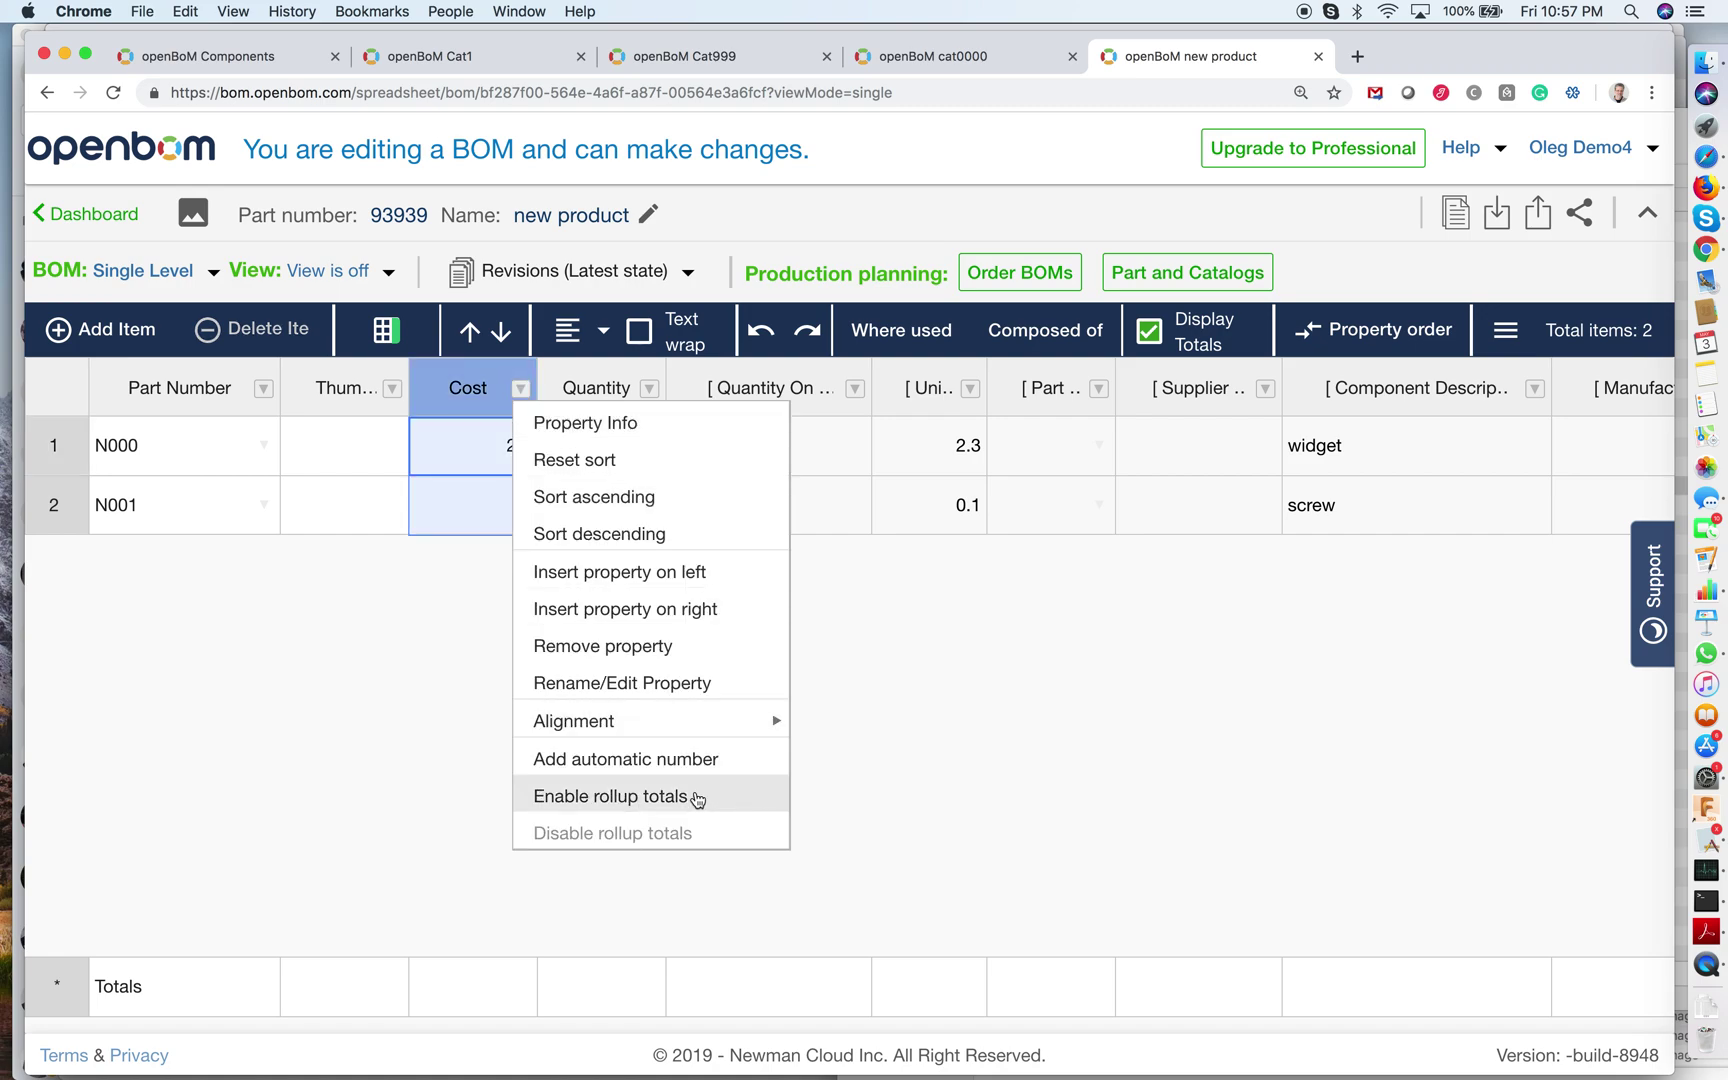
pyautogui.click(690, 800)
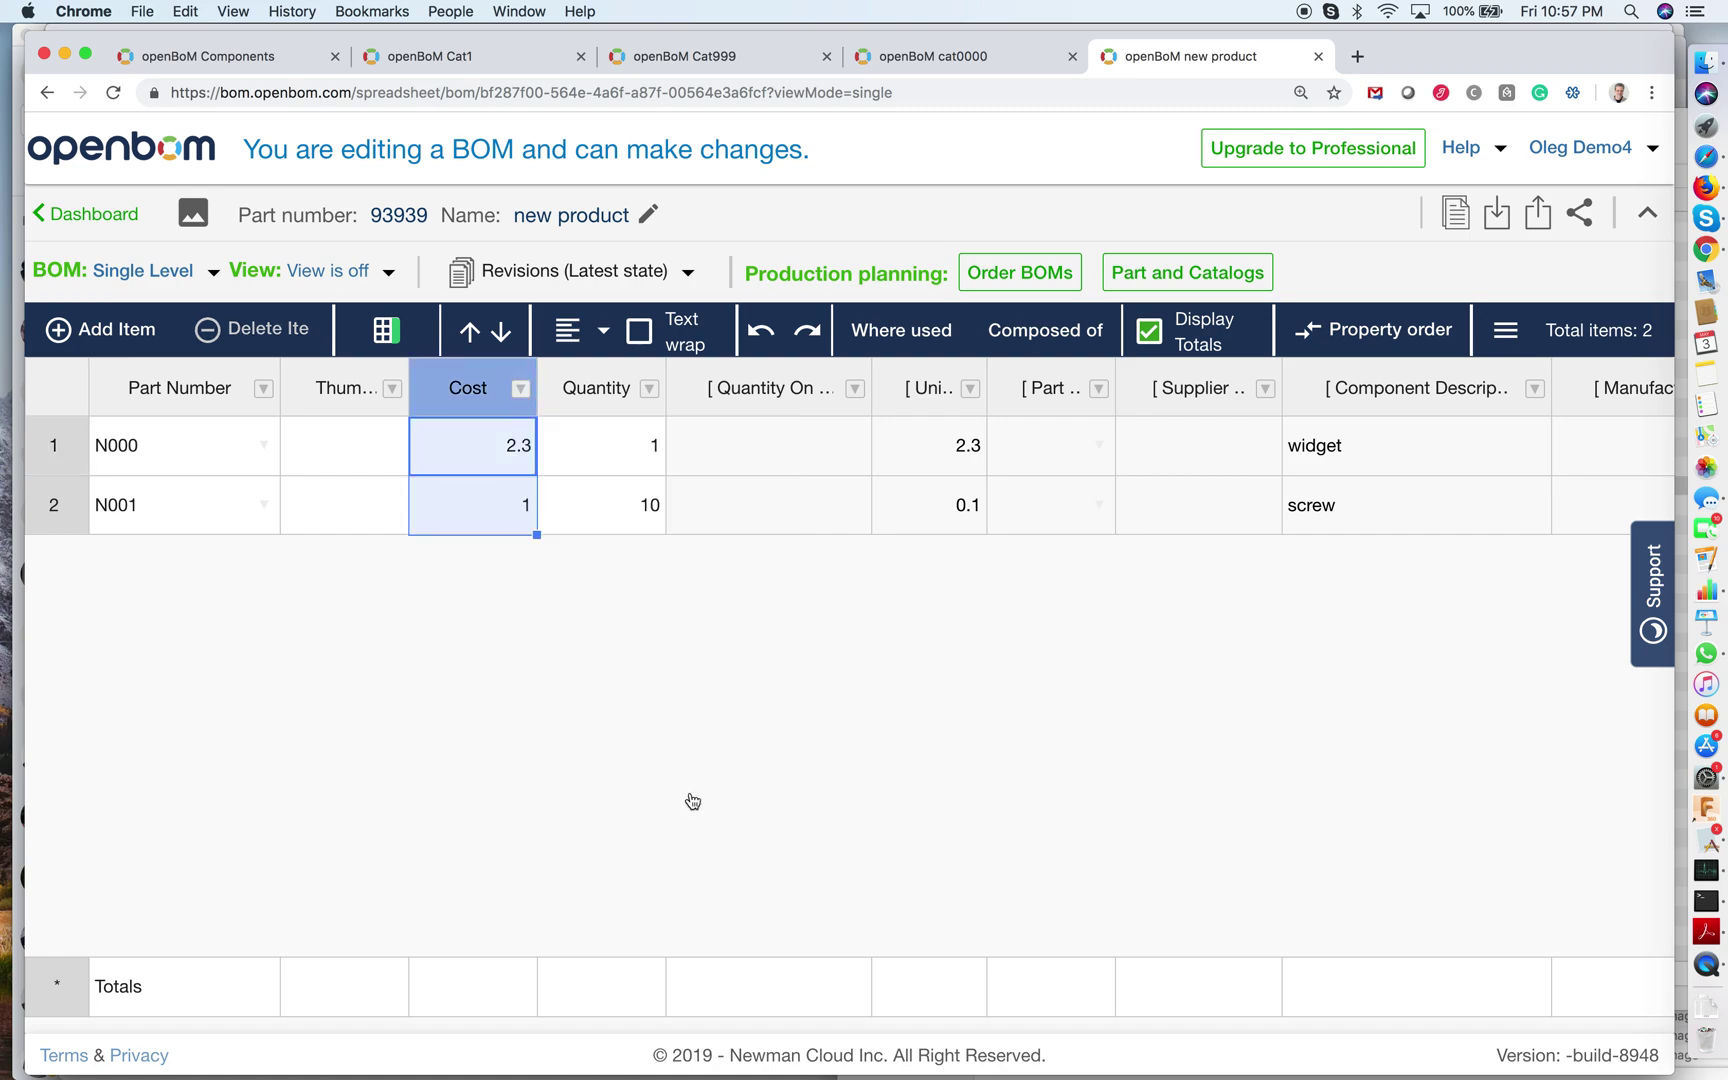
pyautogui.click(463, 978)
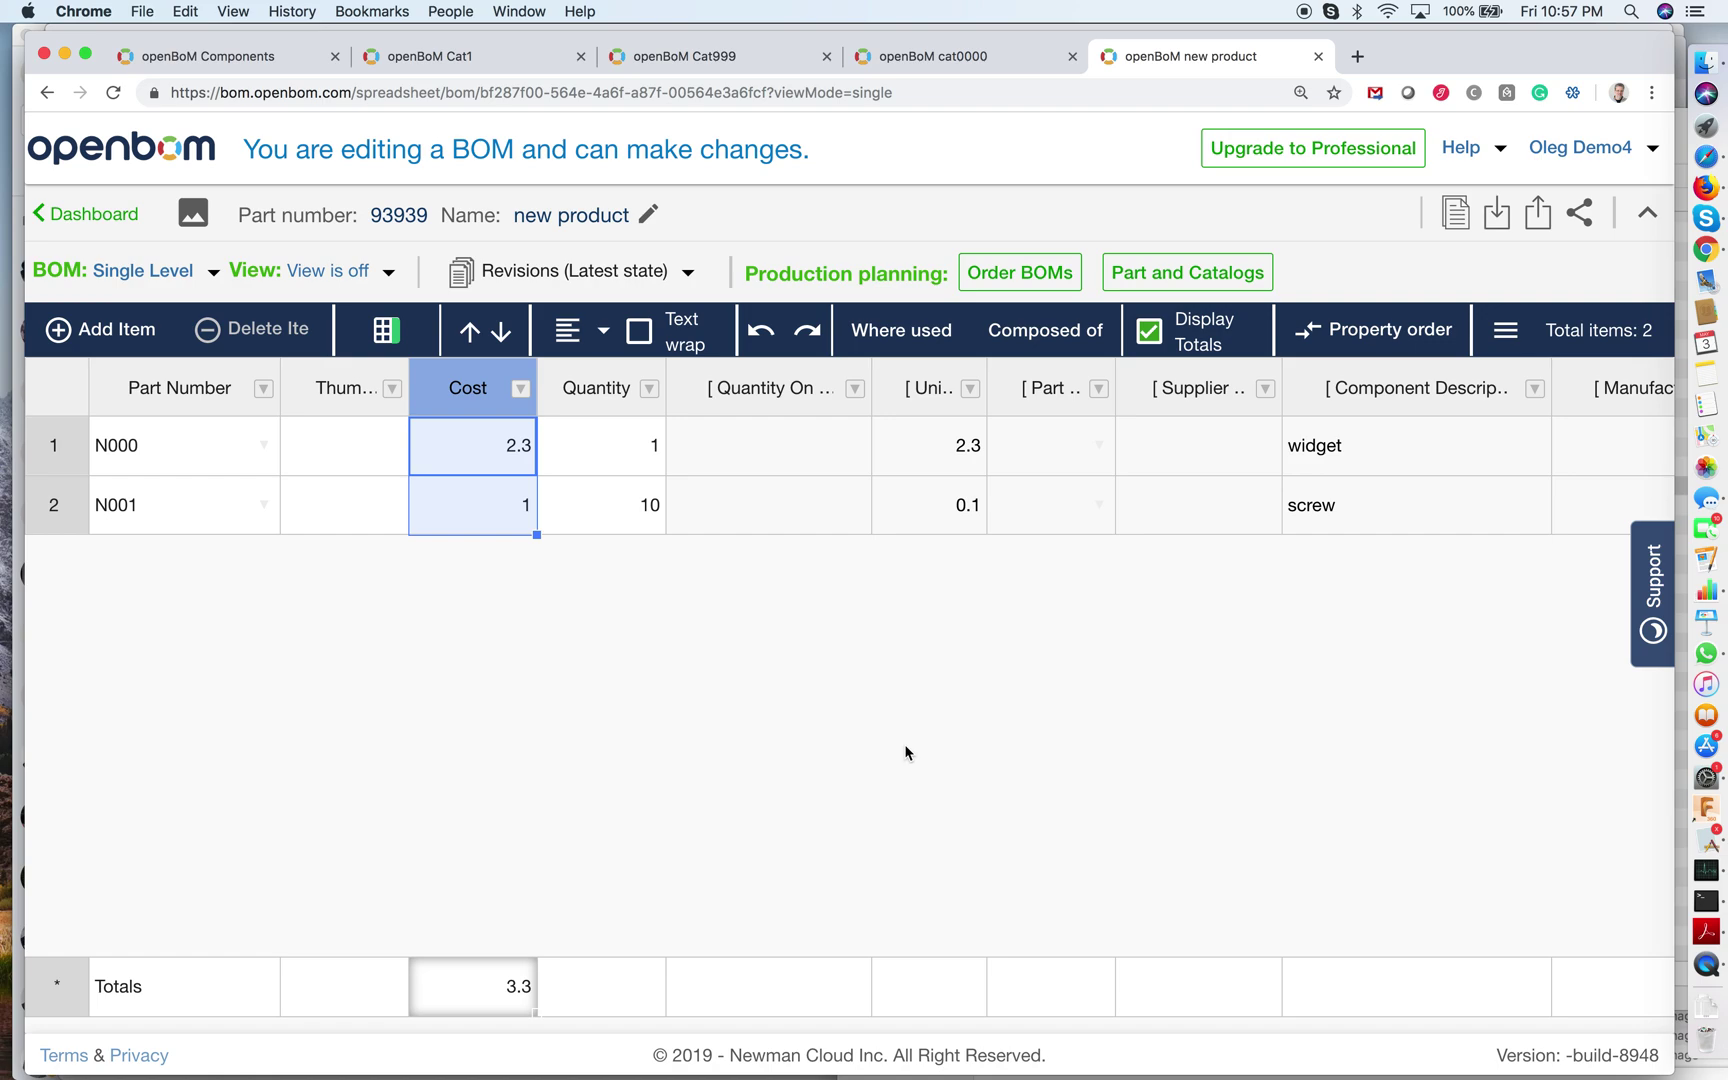